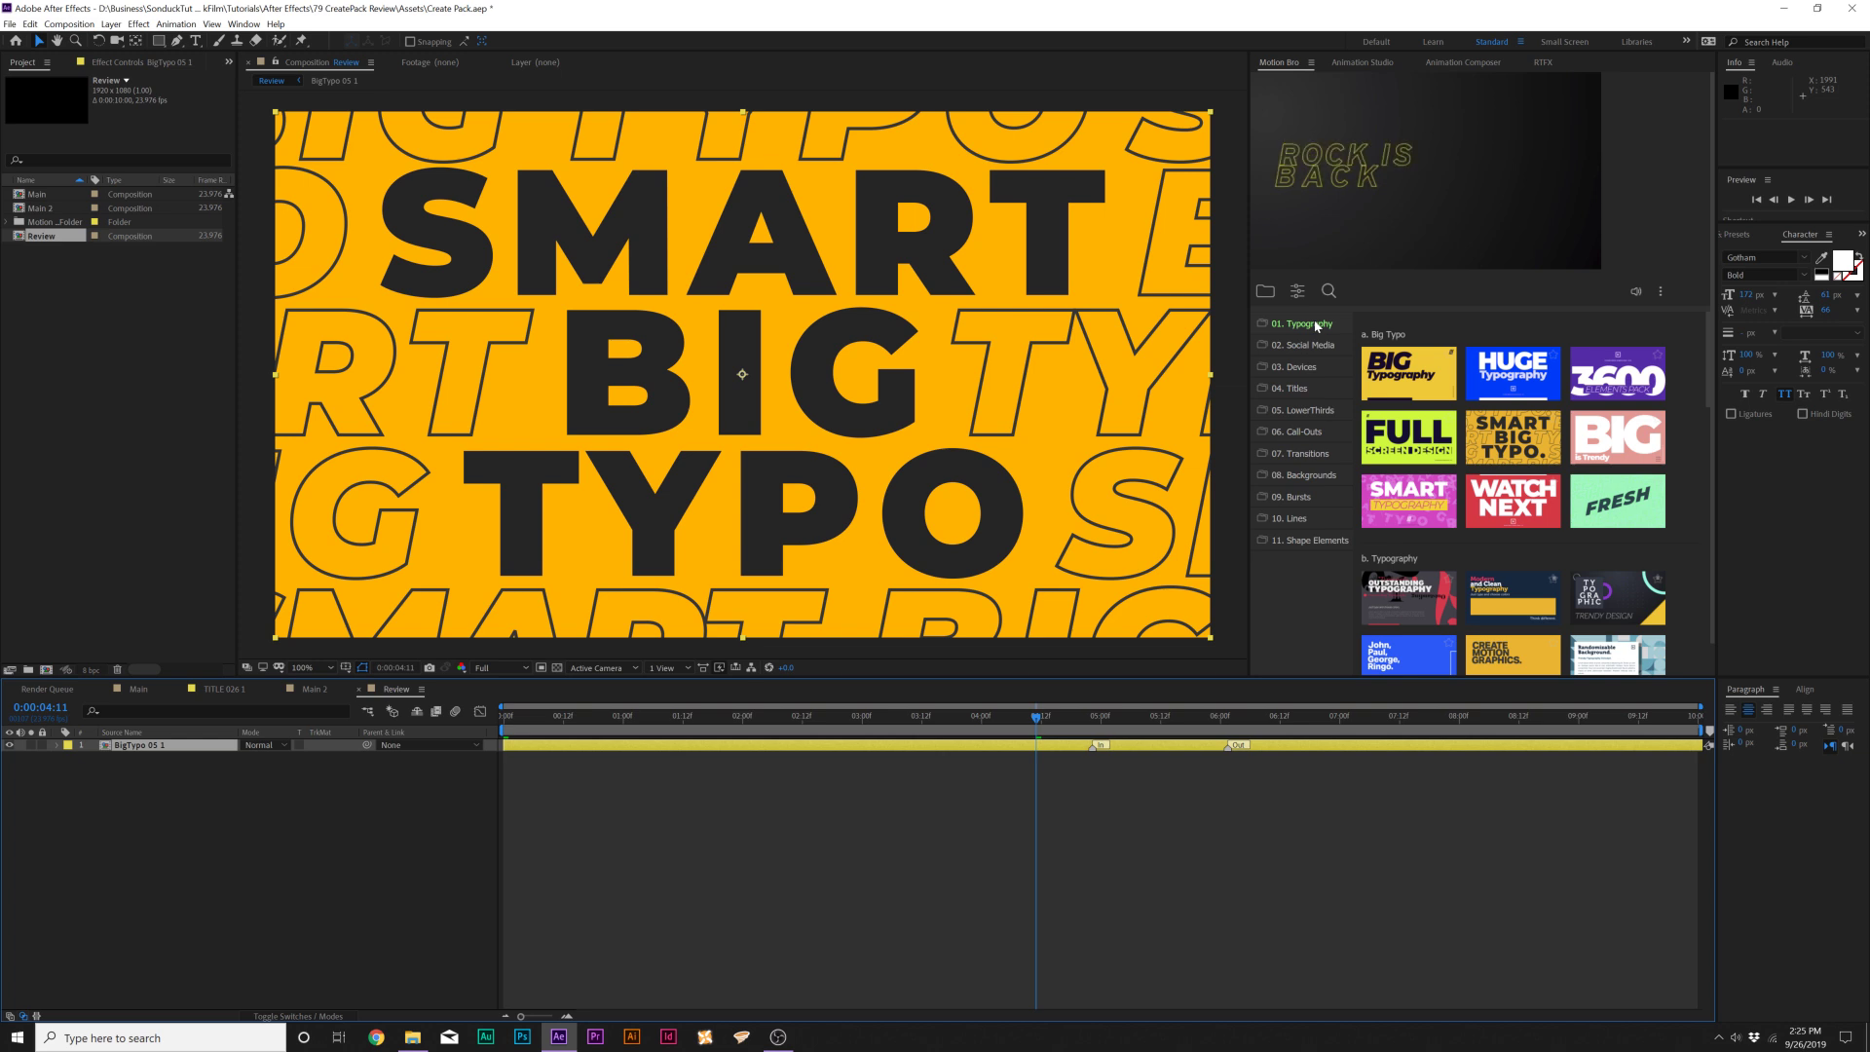
- Open the 04. Titles category in Motion Bro and scroll through the Clean Titles thumbnails
mouse_move(1529, 367)
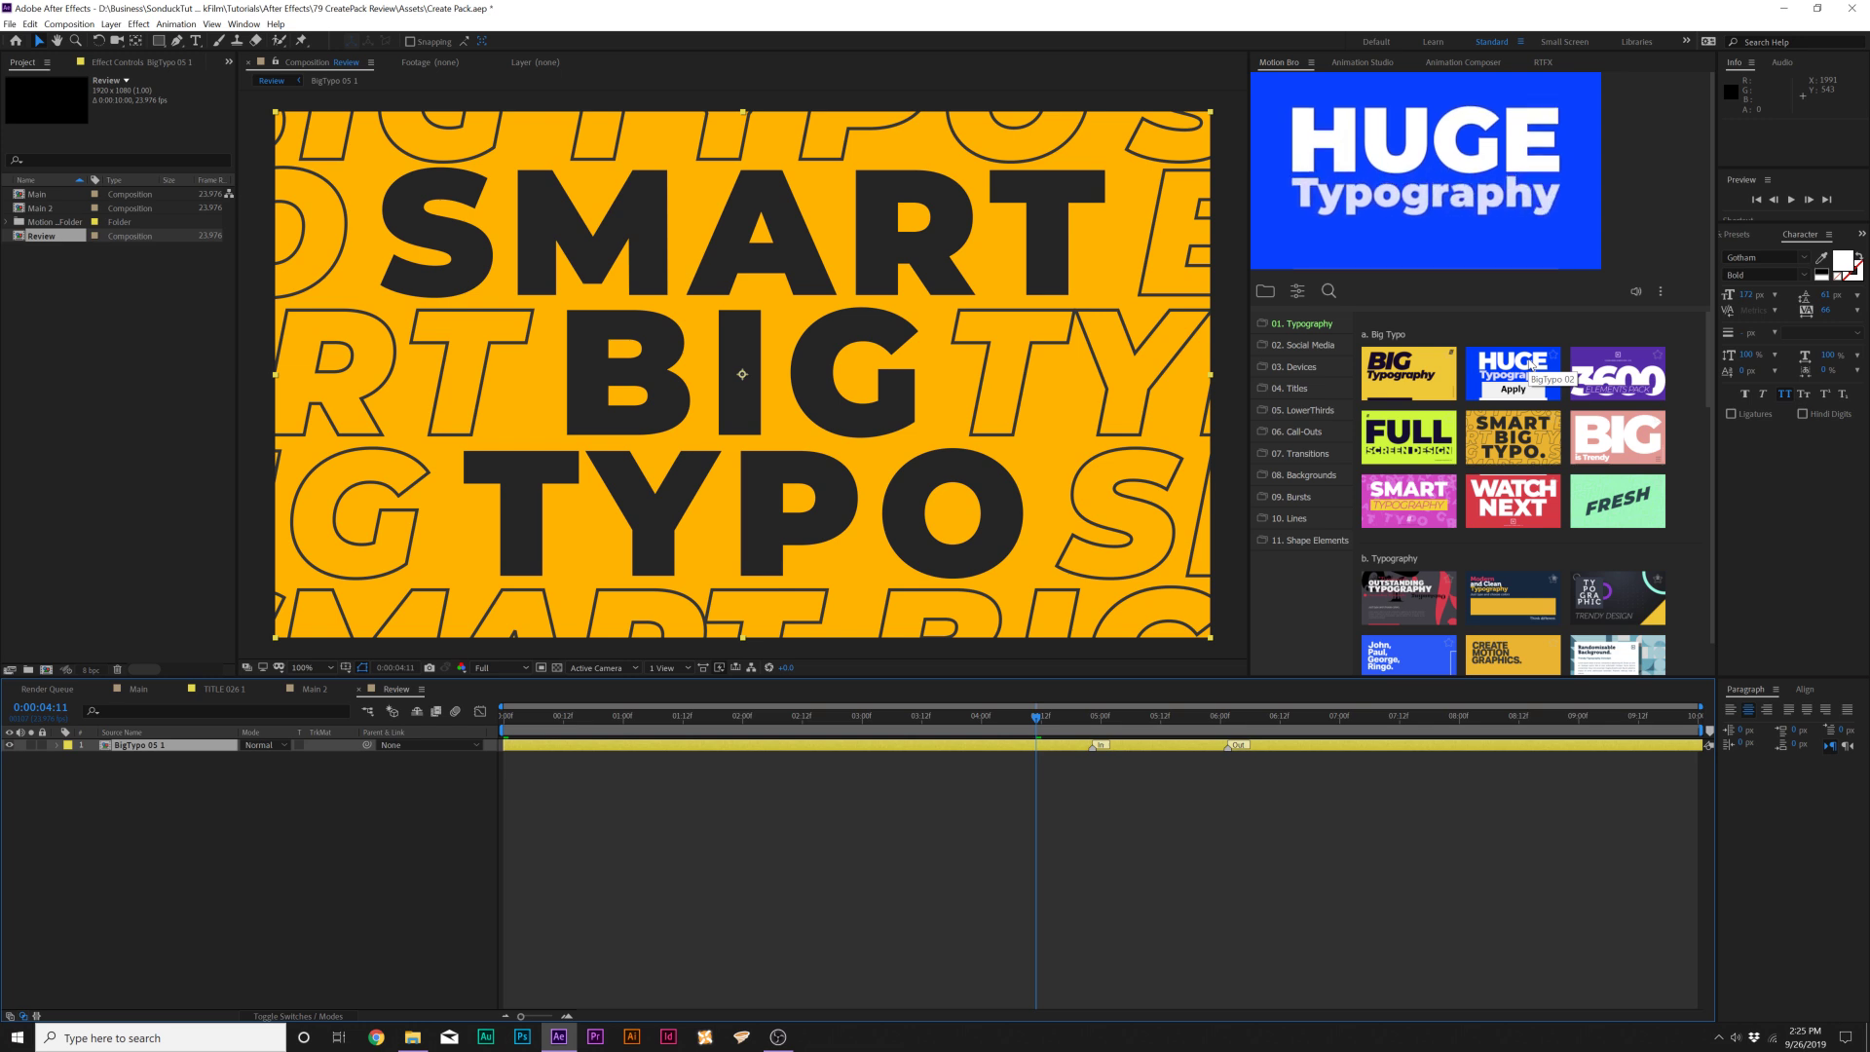
click(1294, 389)
mouse_move(1419, 388)
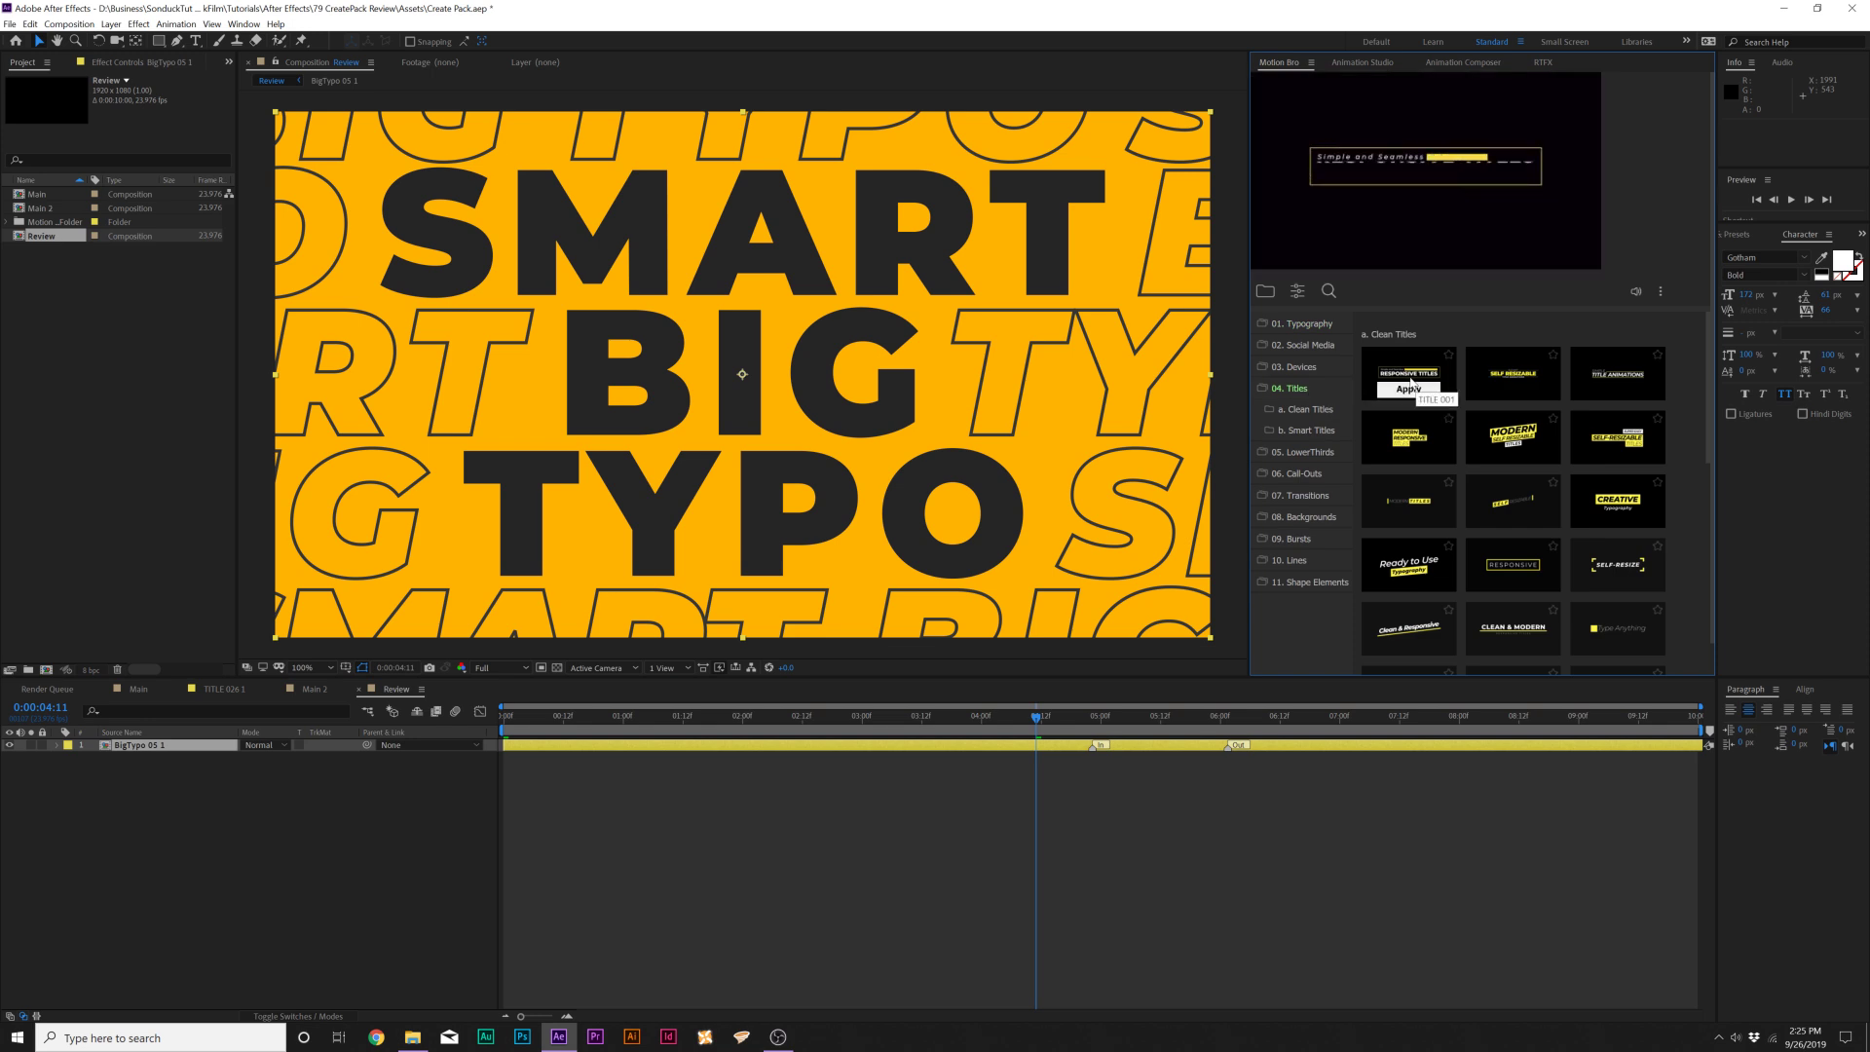
scroll(1422, 381, down, 3)
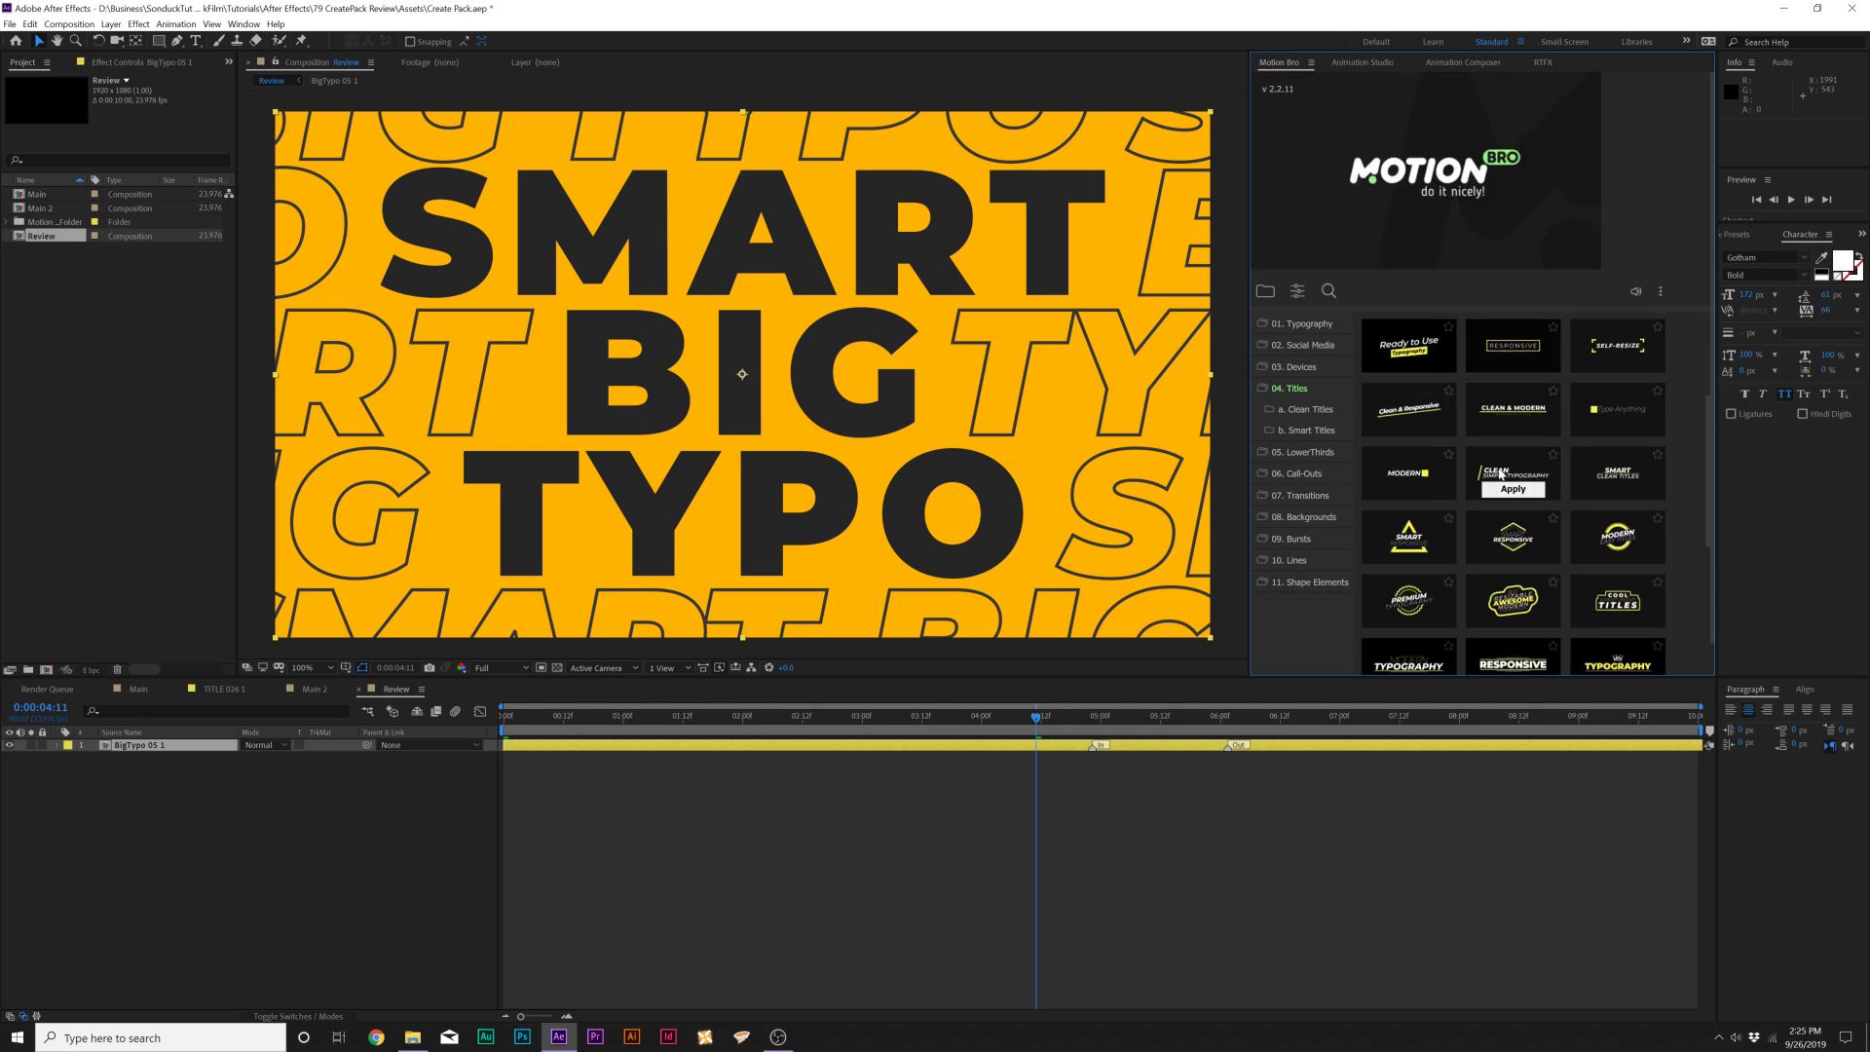
scroll(1501, 471, down, 3)
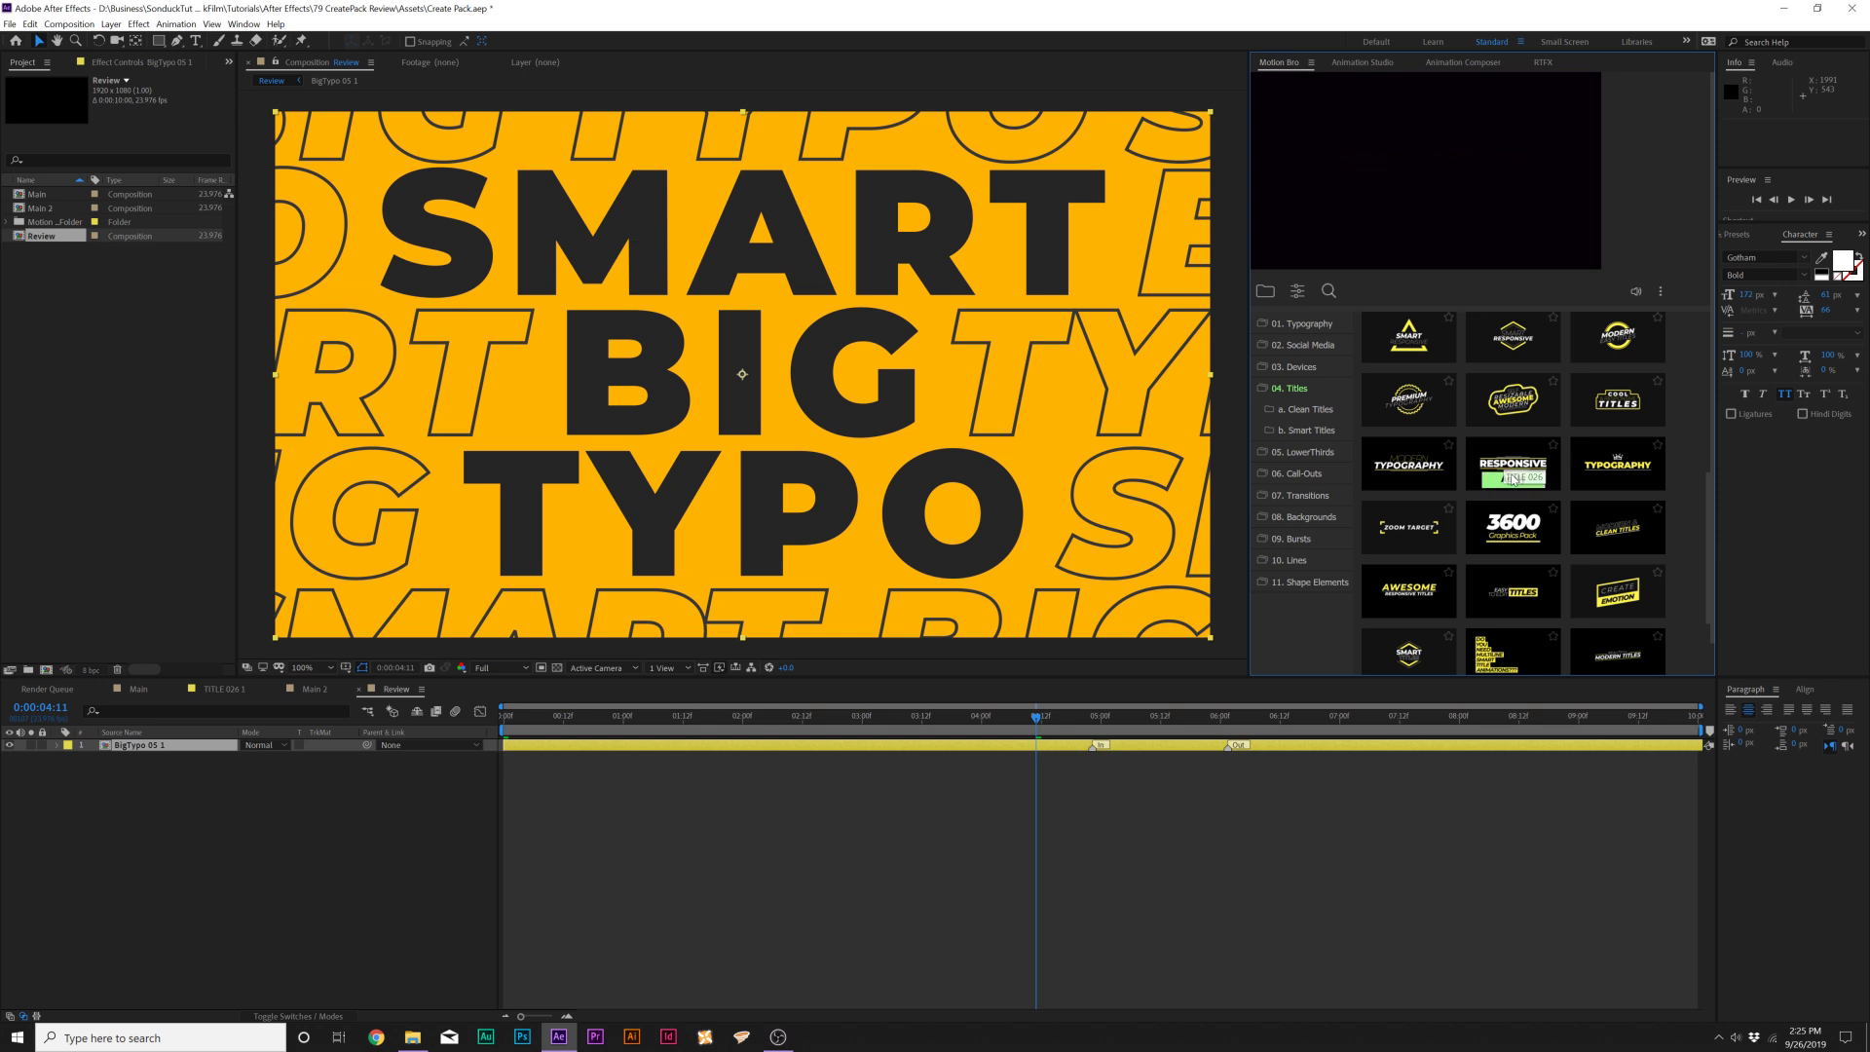
- Apply the RESPONSIVE title preset to Review and preview its animation from the start
click(1513, 479)
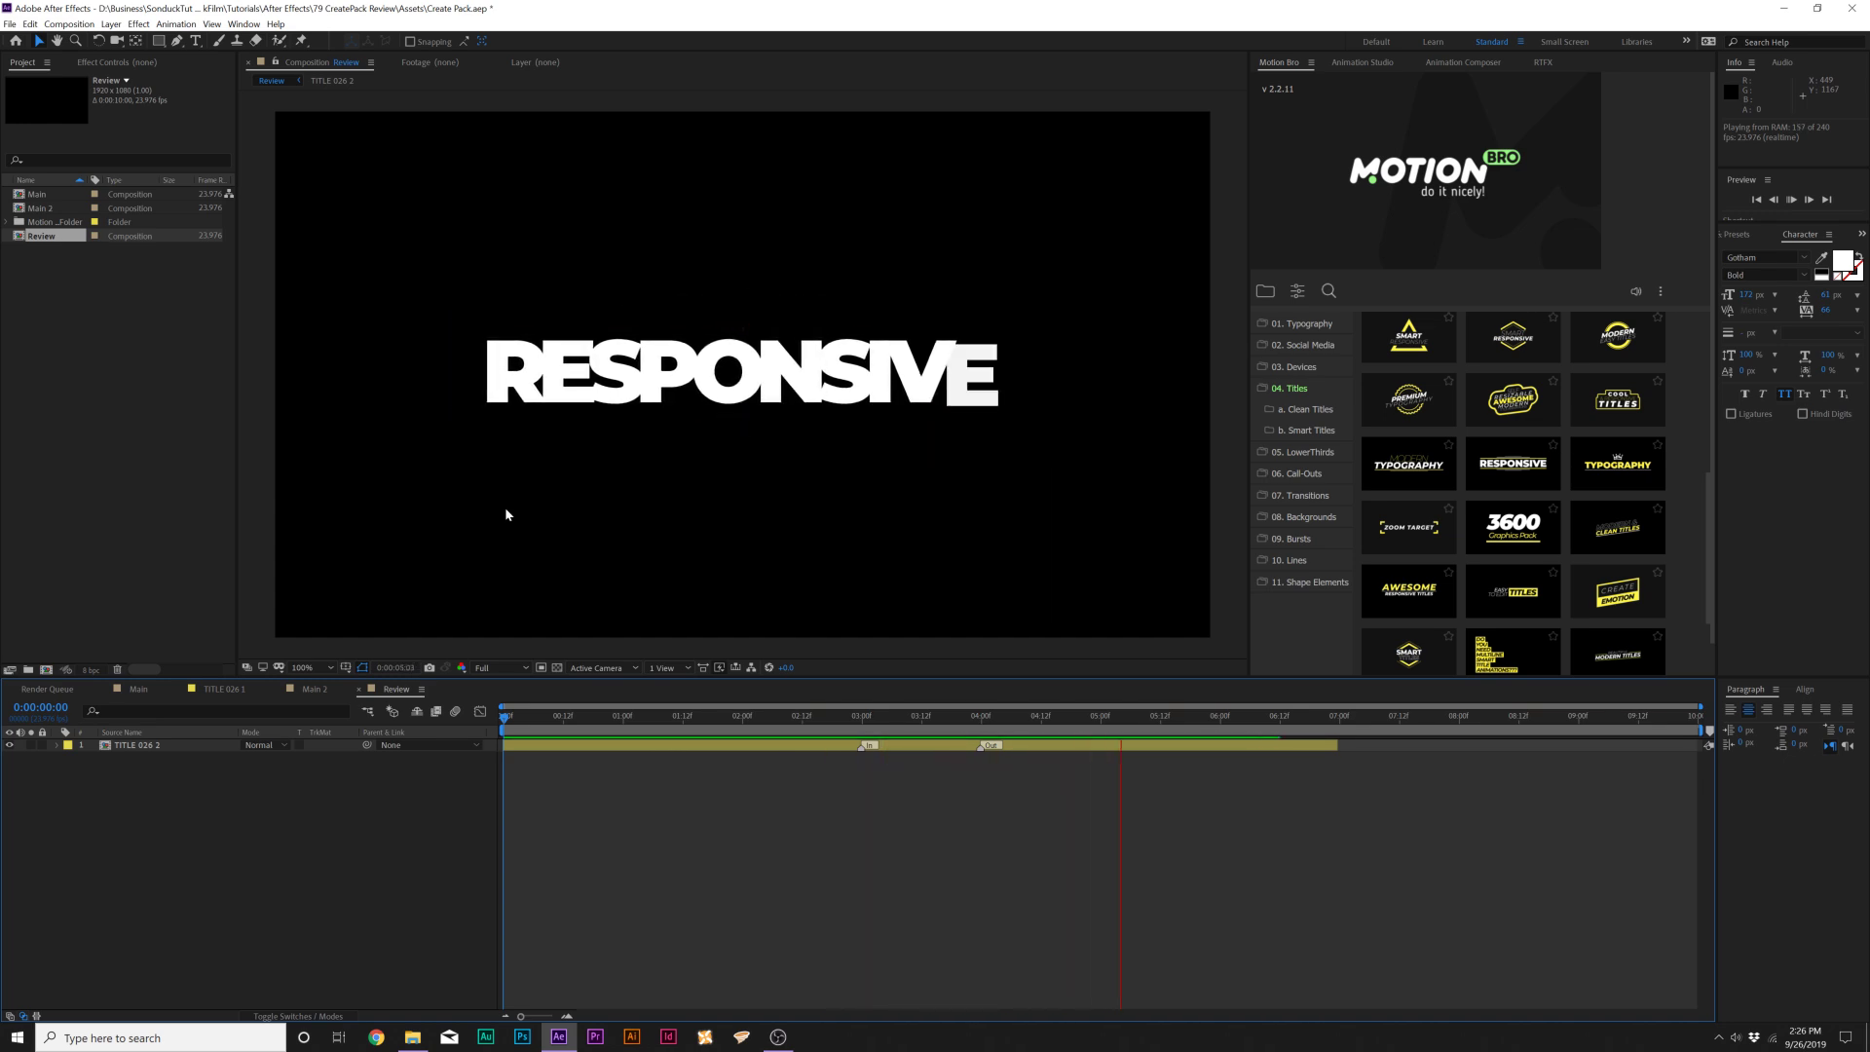
click(892, 718)
mouse_move(888, 721)
mouse_down()
mouse_move(773, 722)
mouse_move(858, 728)
mouse_up()
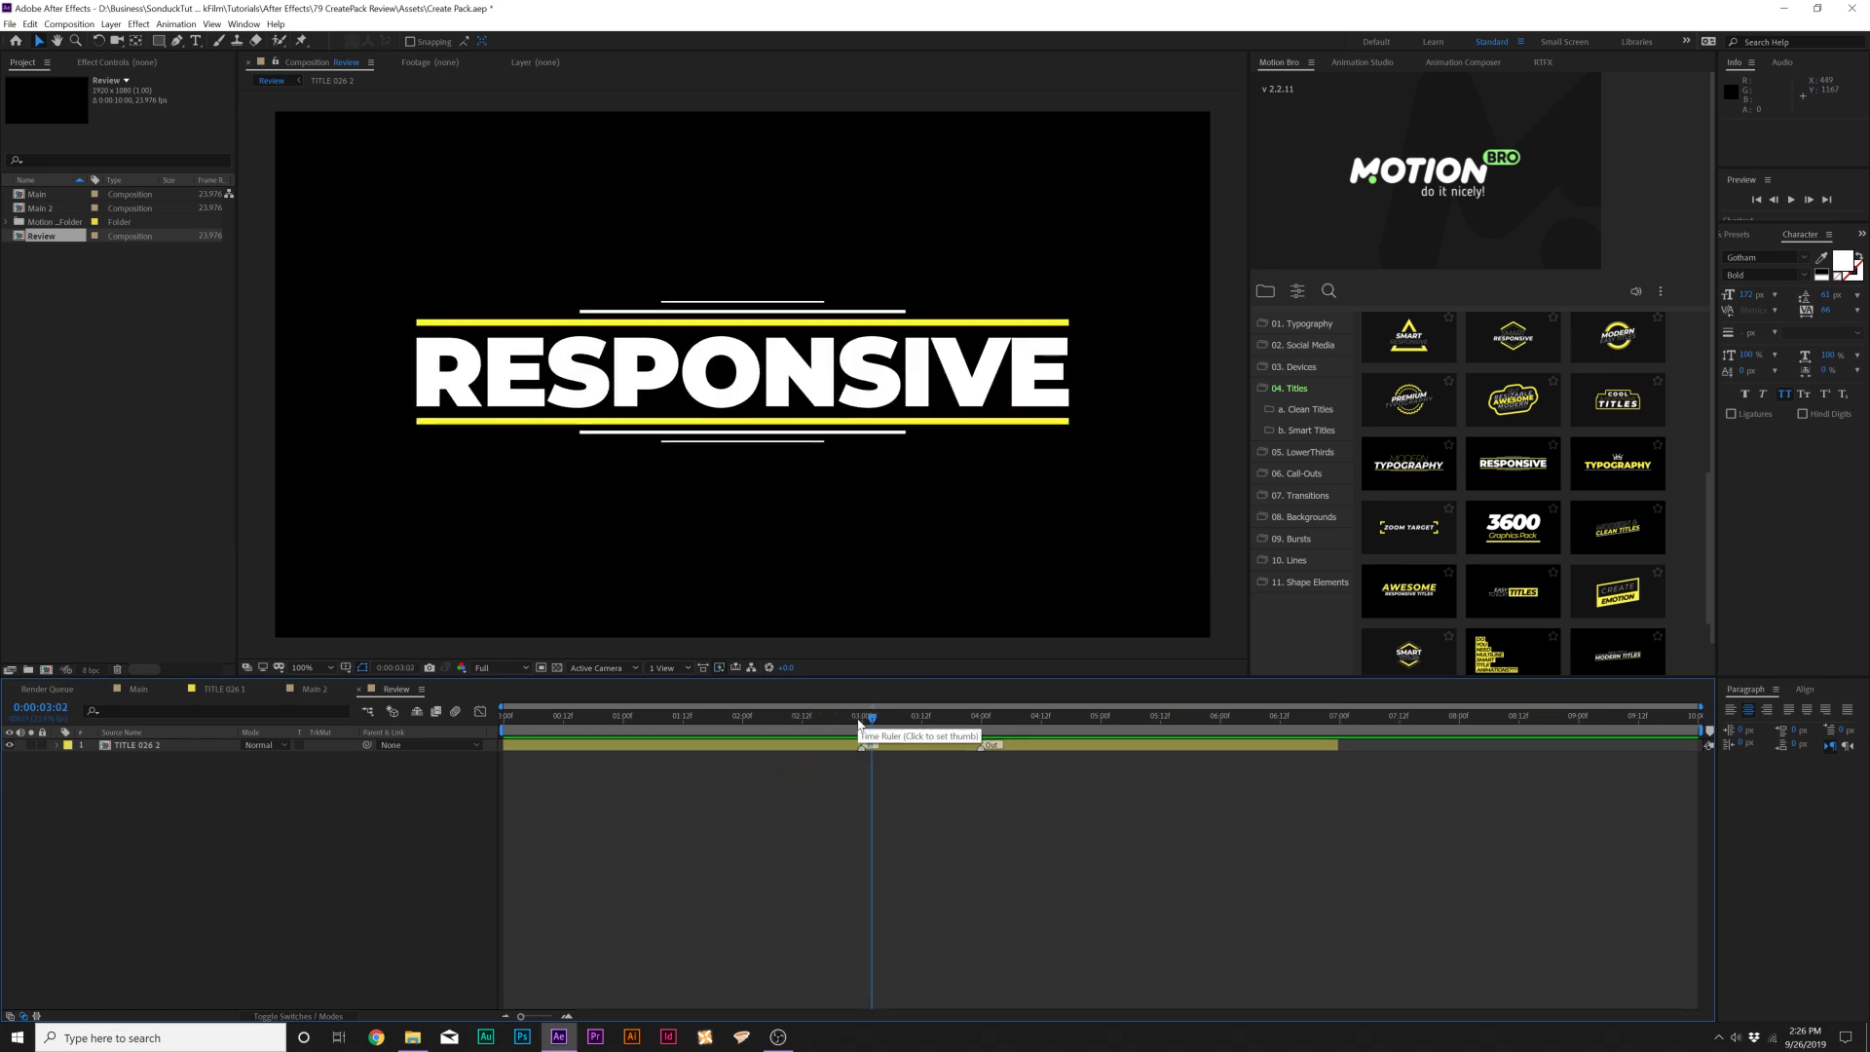
click(880, 748)
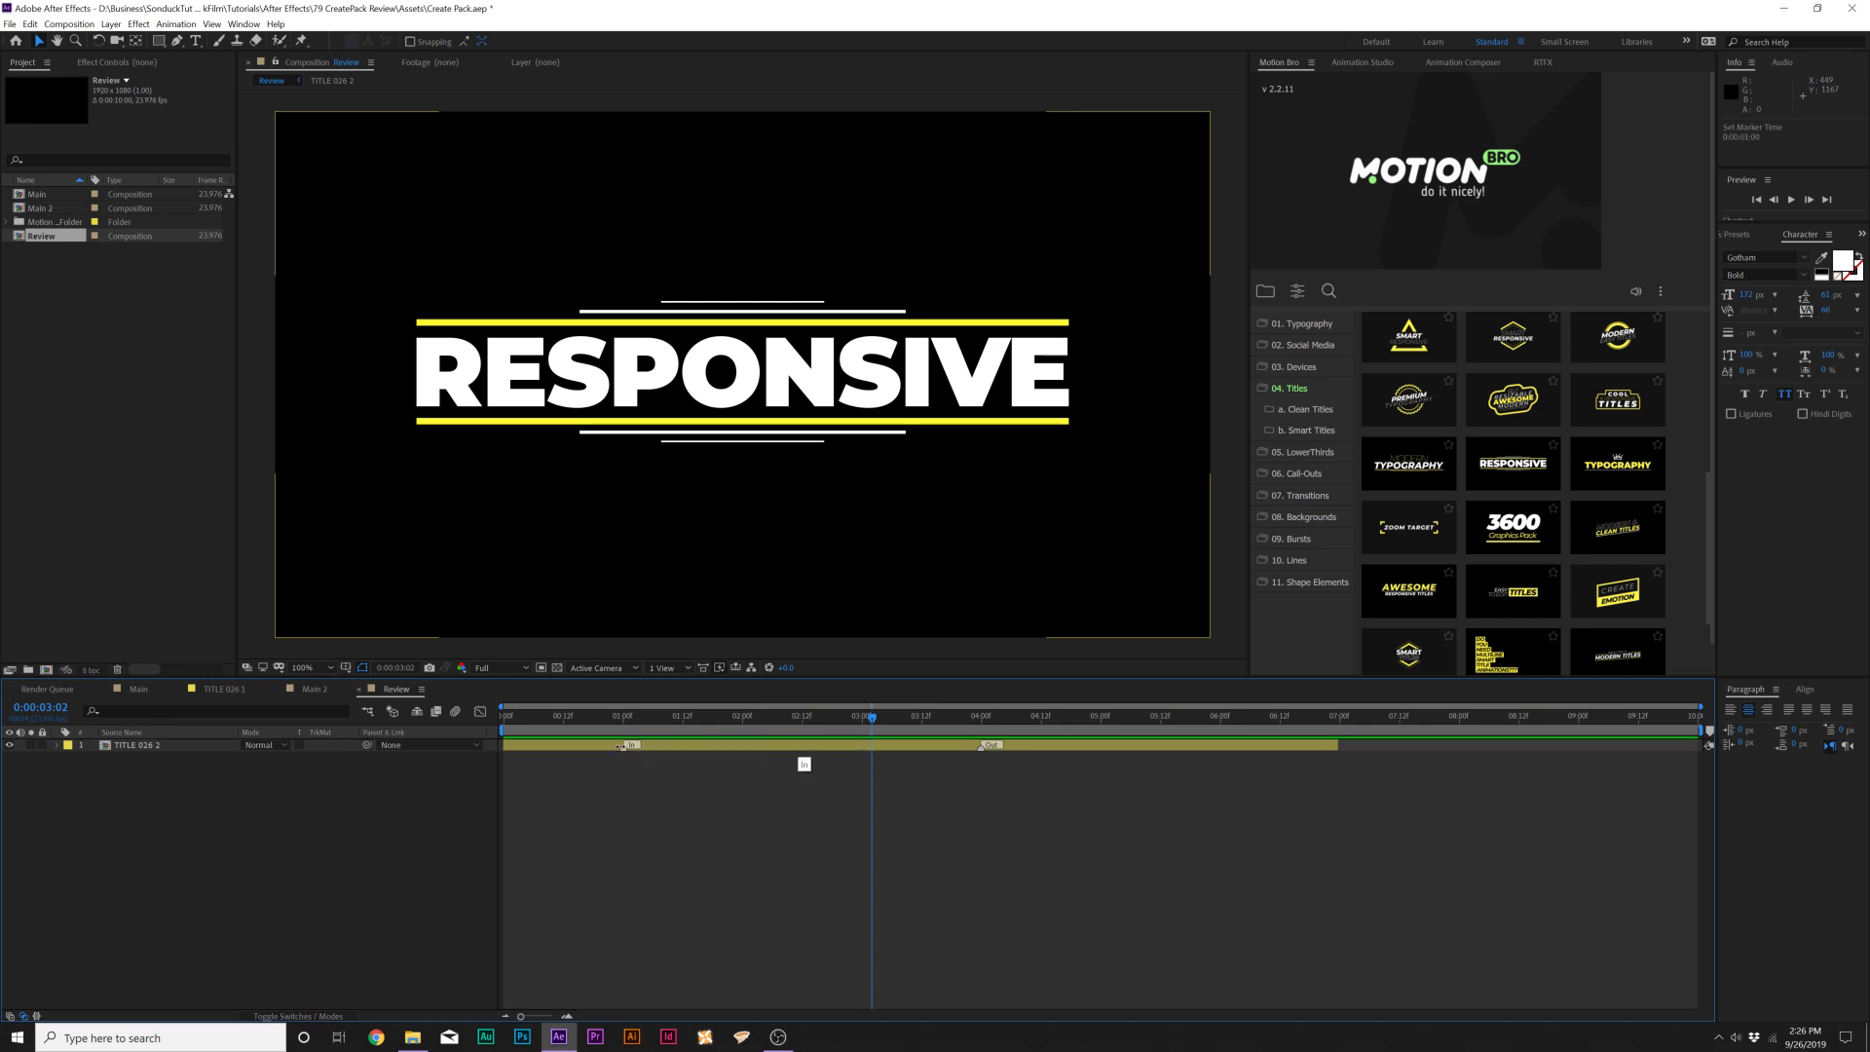
key(Home)
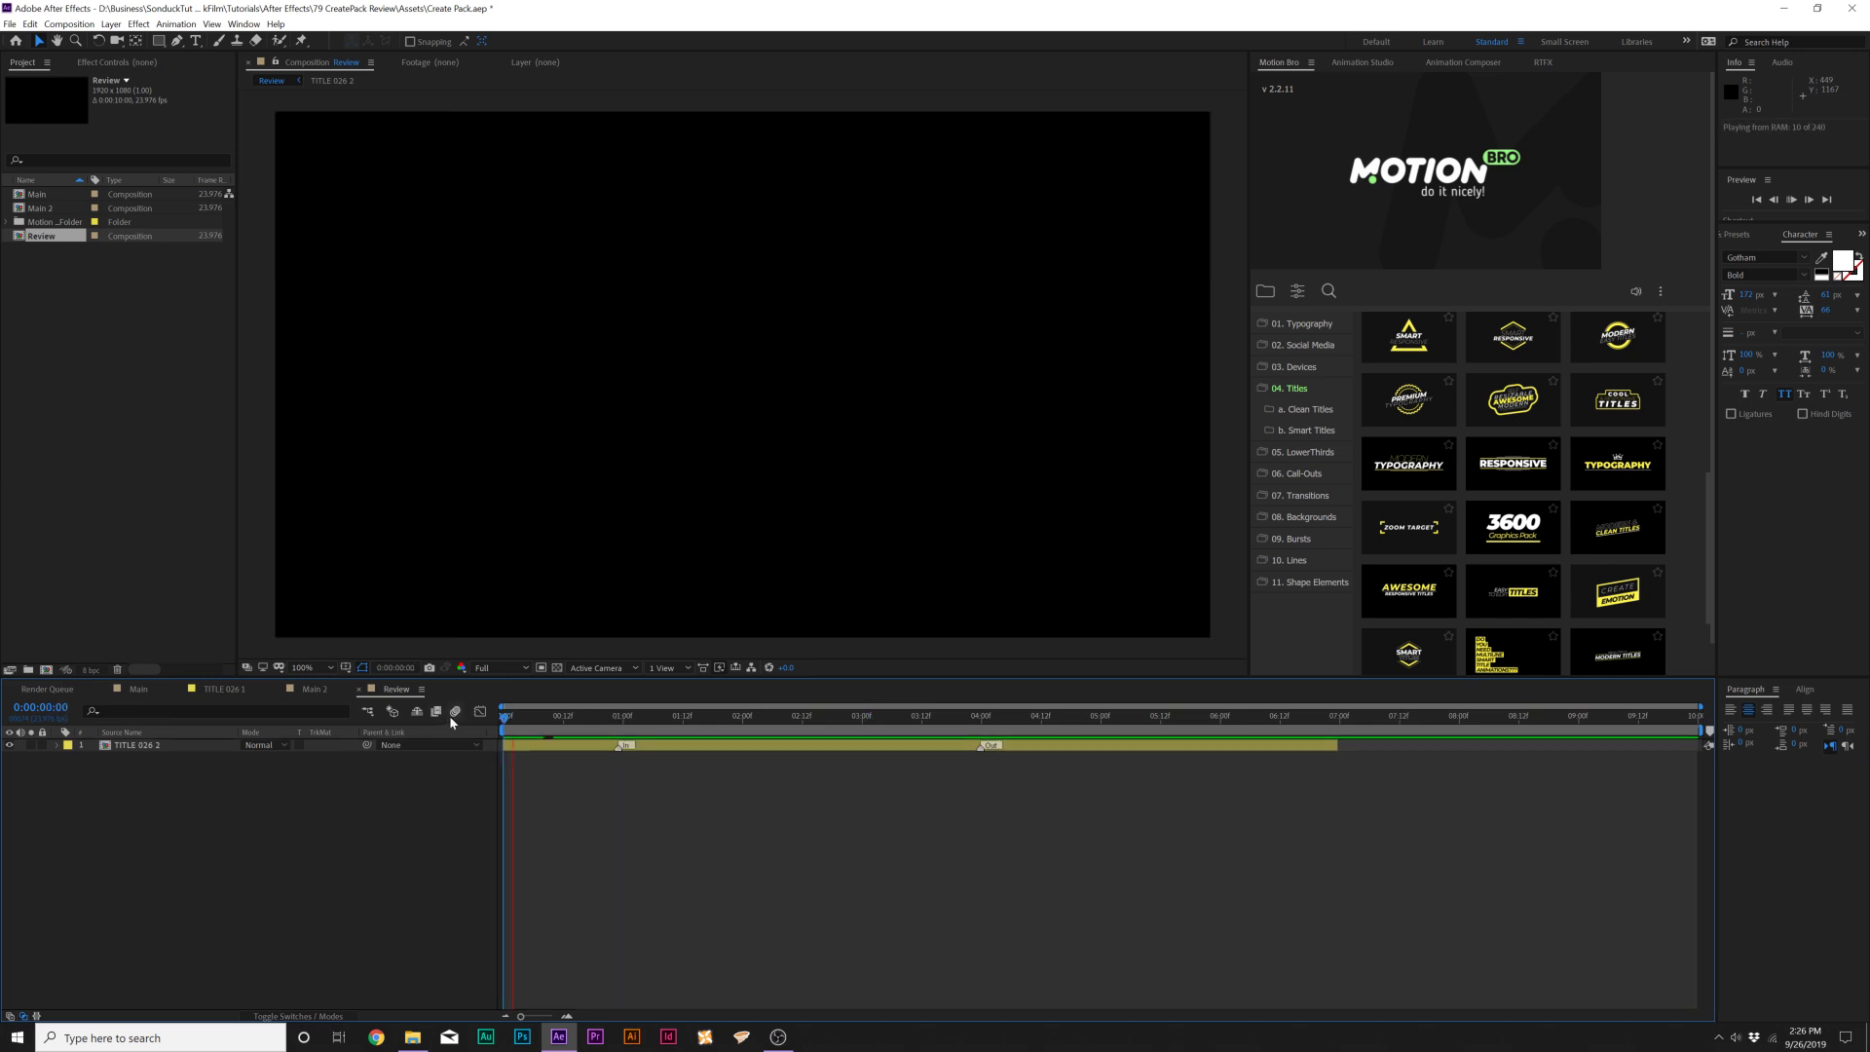
key(space)
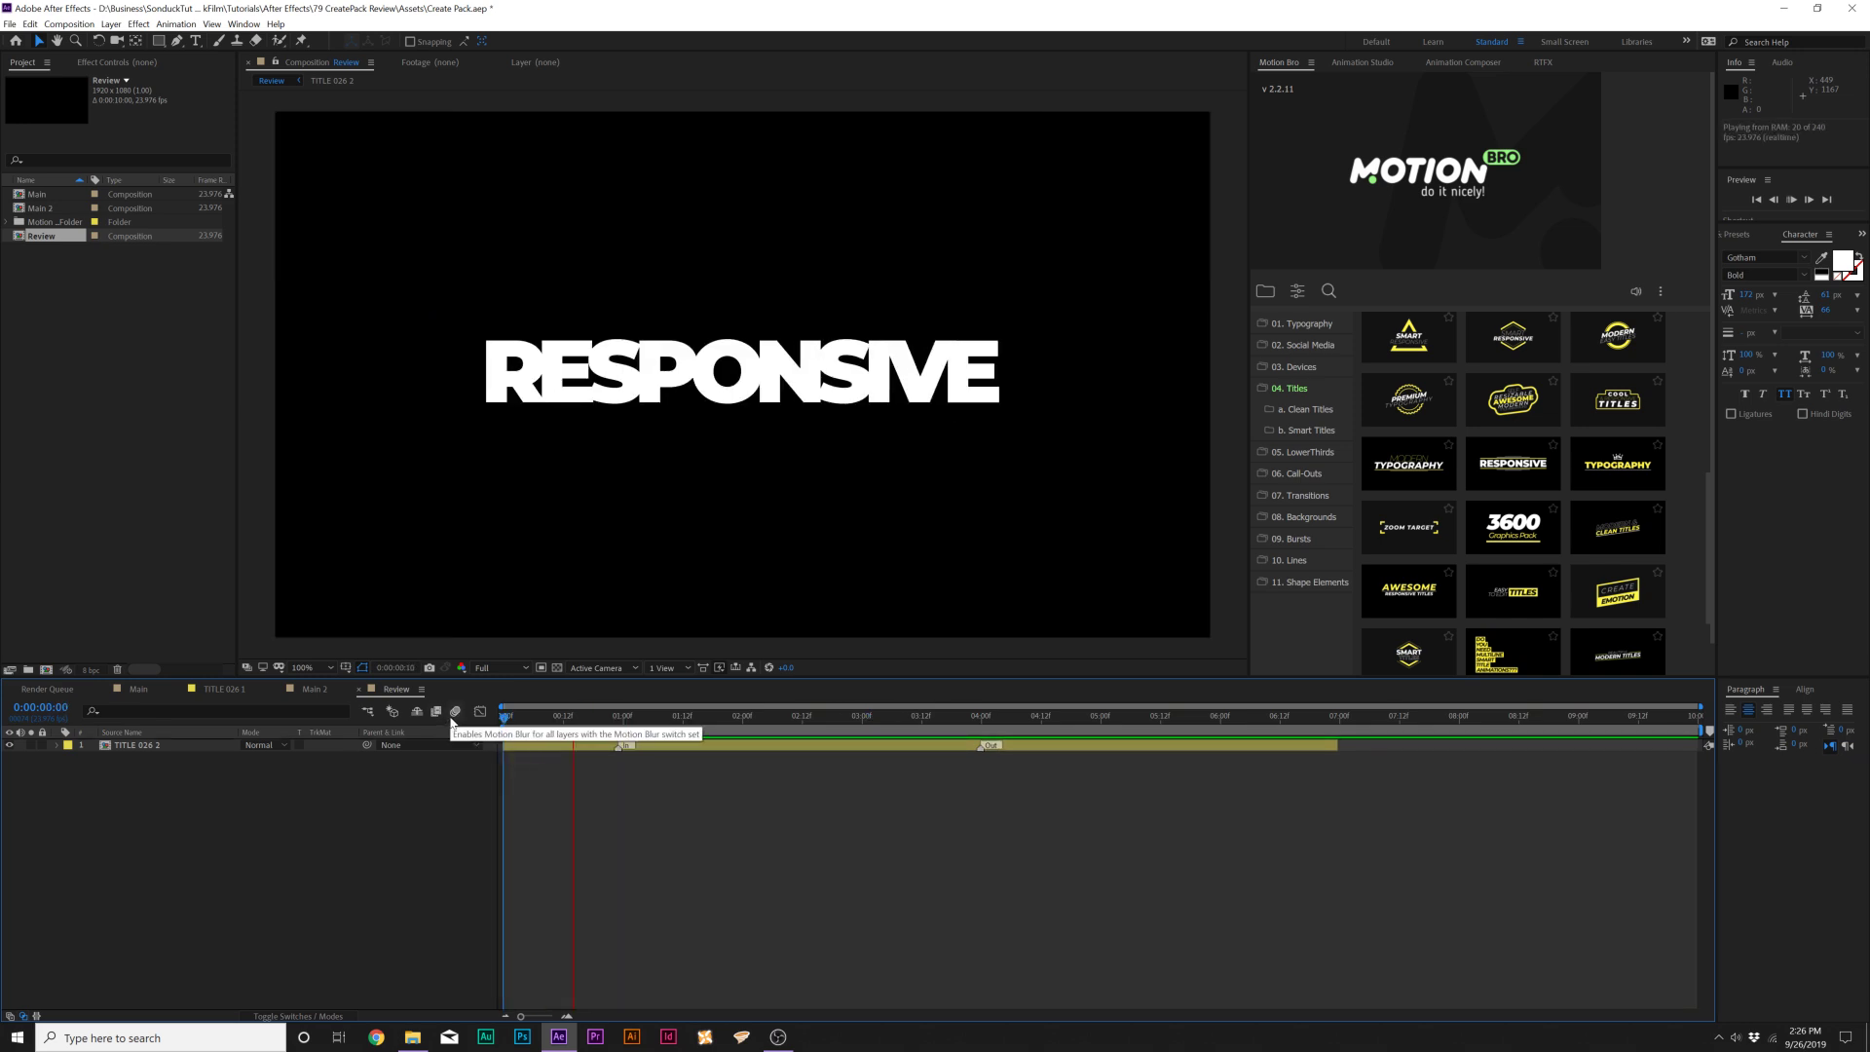
key(space)
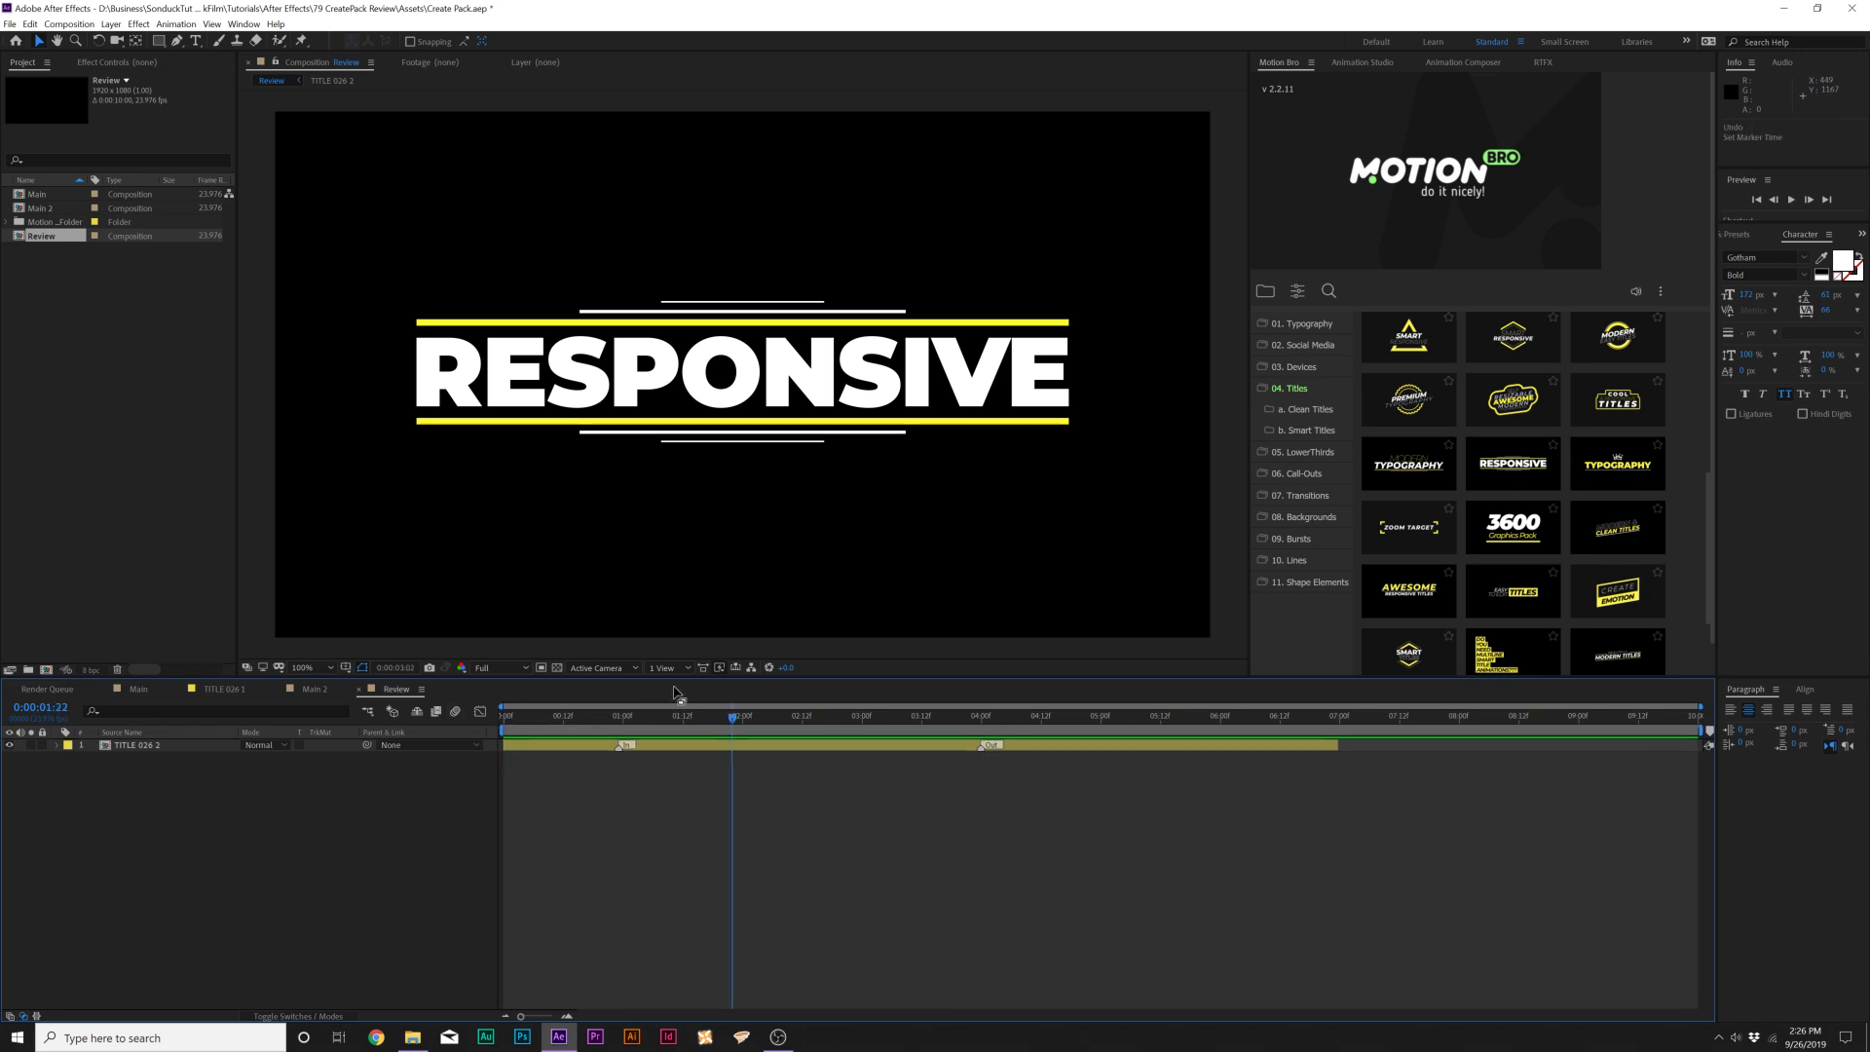
- Select the TITLE 026 2 layer, cut and restore it, then open its precomp
click(983, 746)
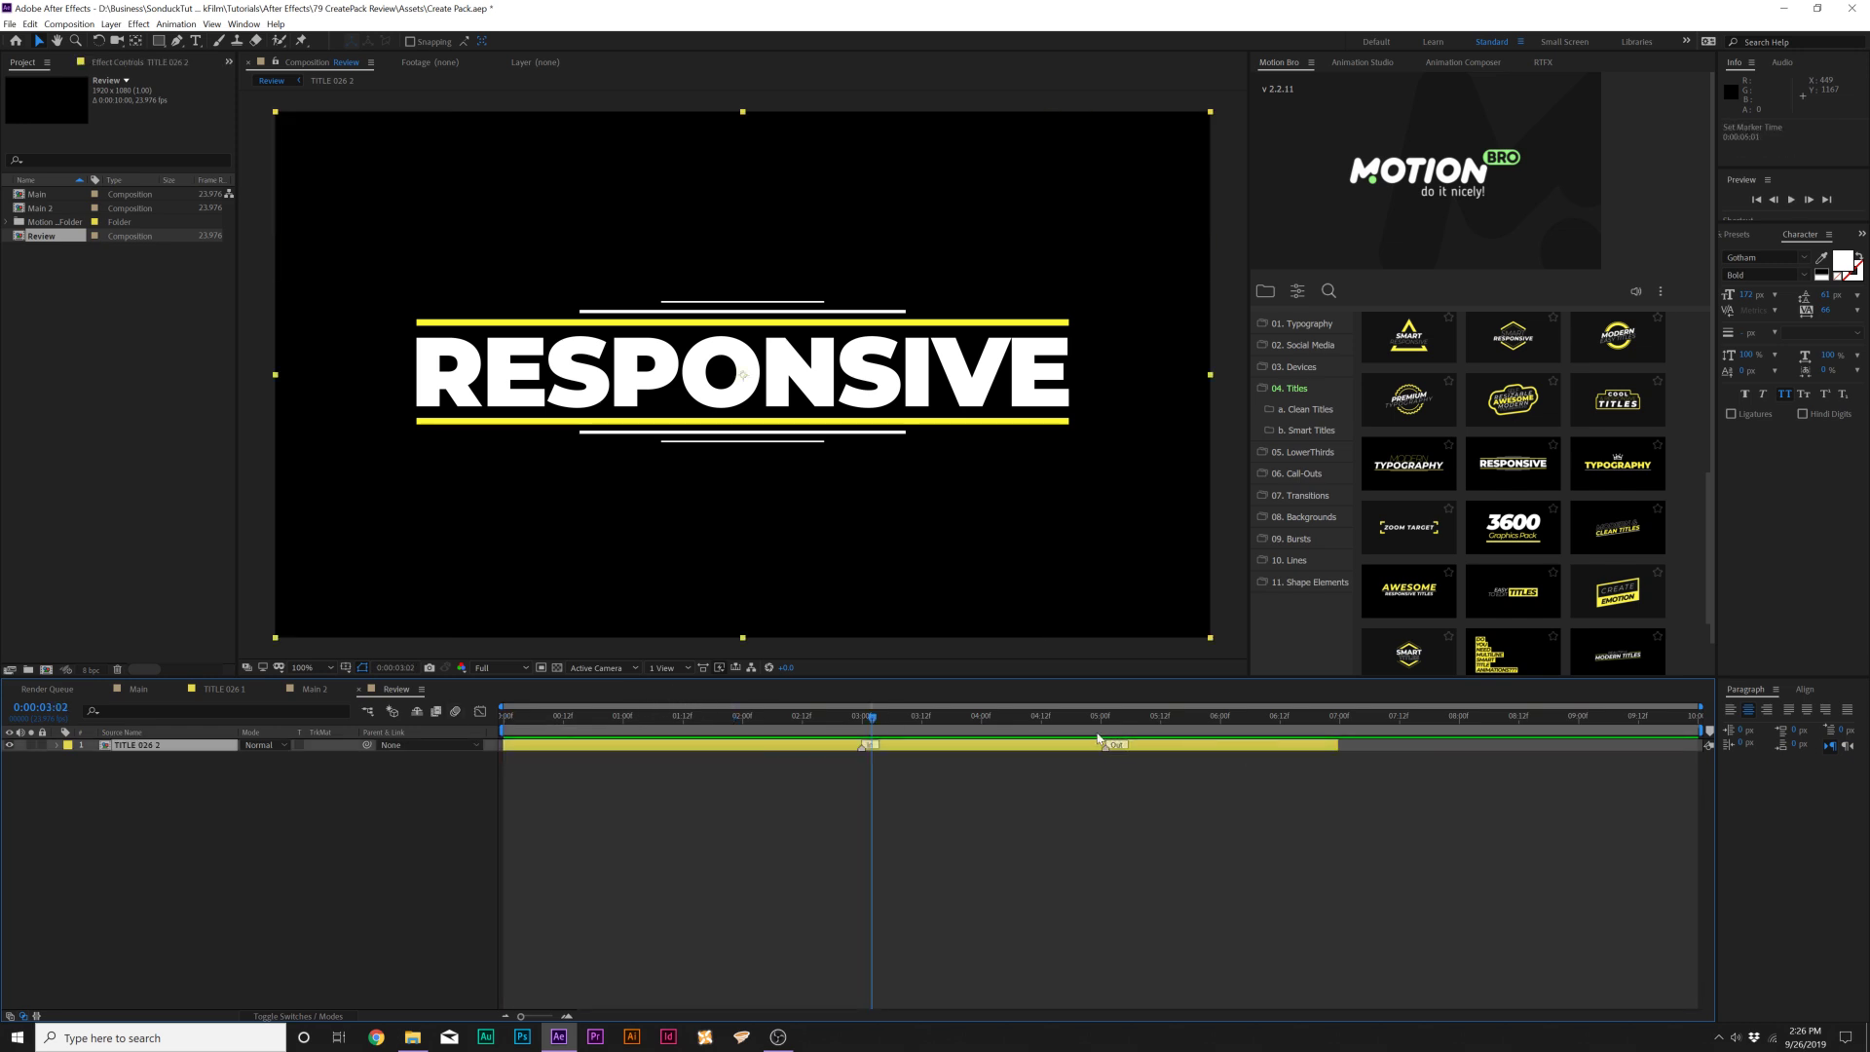
key(ctrl+x)
key(ctrl+z)
double_click(173, 746)
- Set the CONTROL layer's Box Color 2 to orange FF7330
click(151, 748)
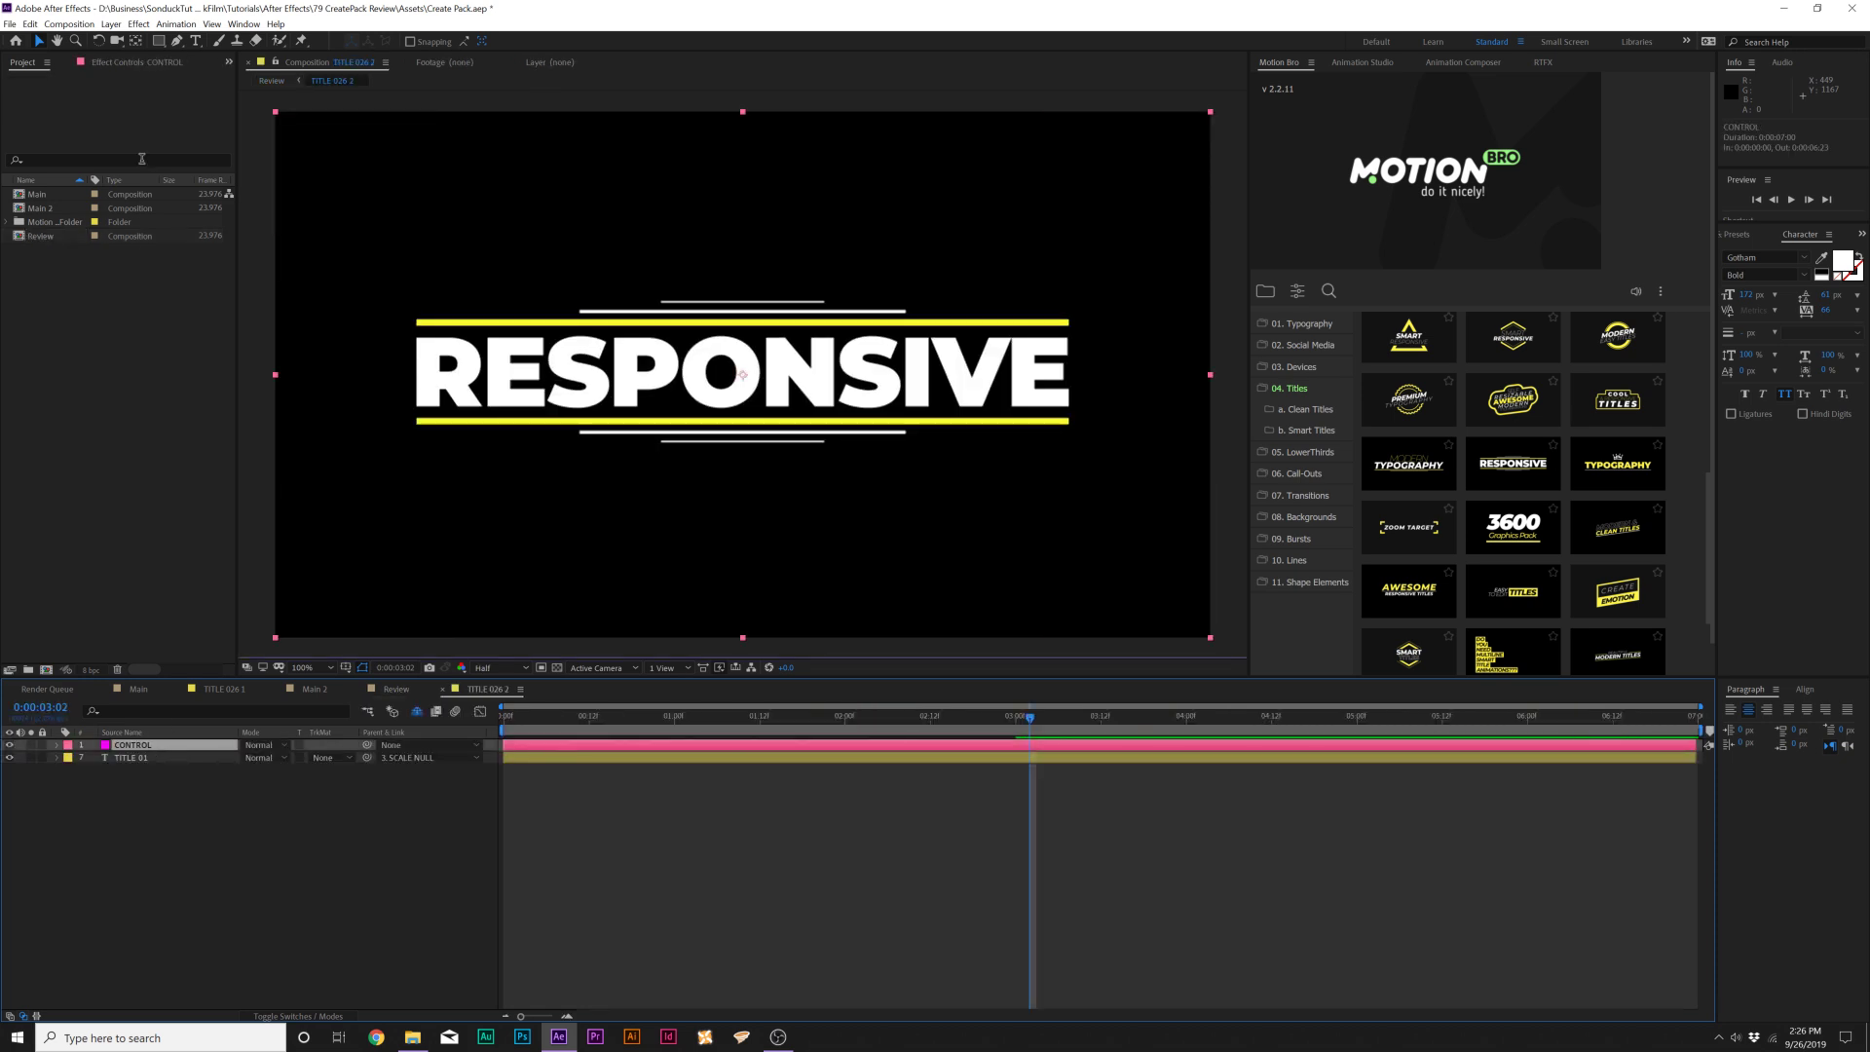
click(128, 63)
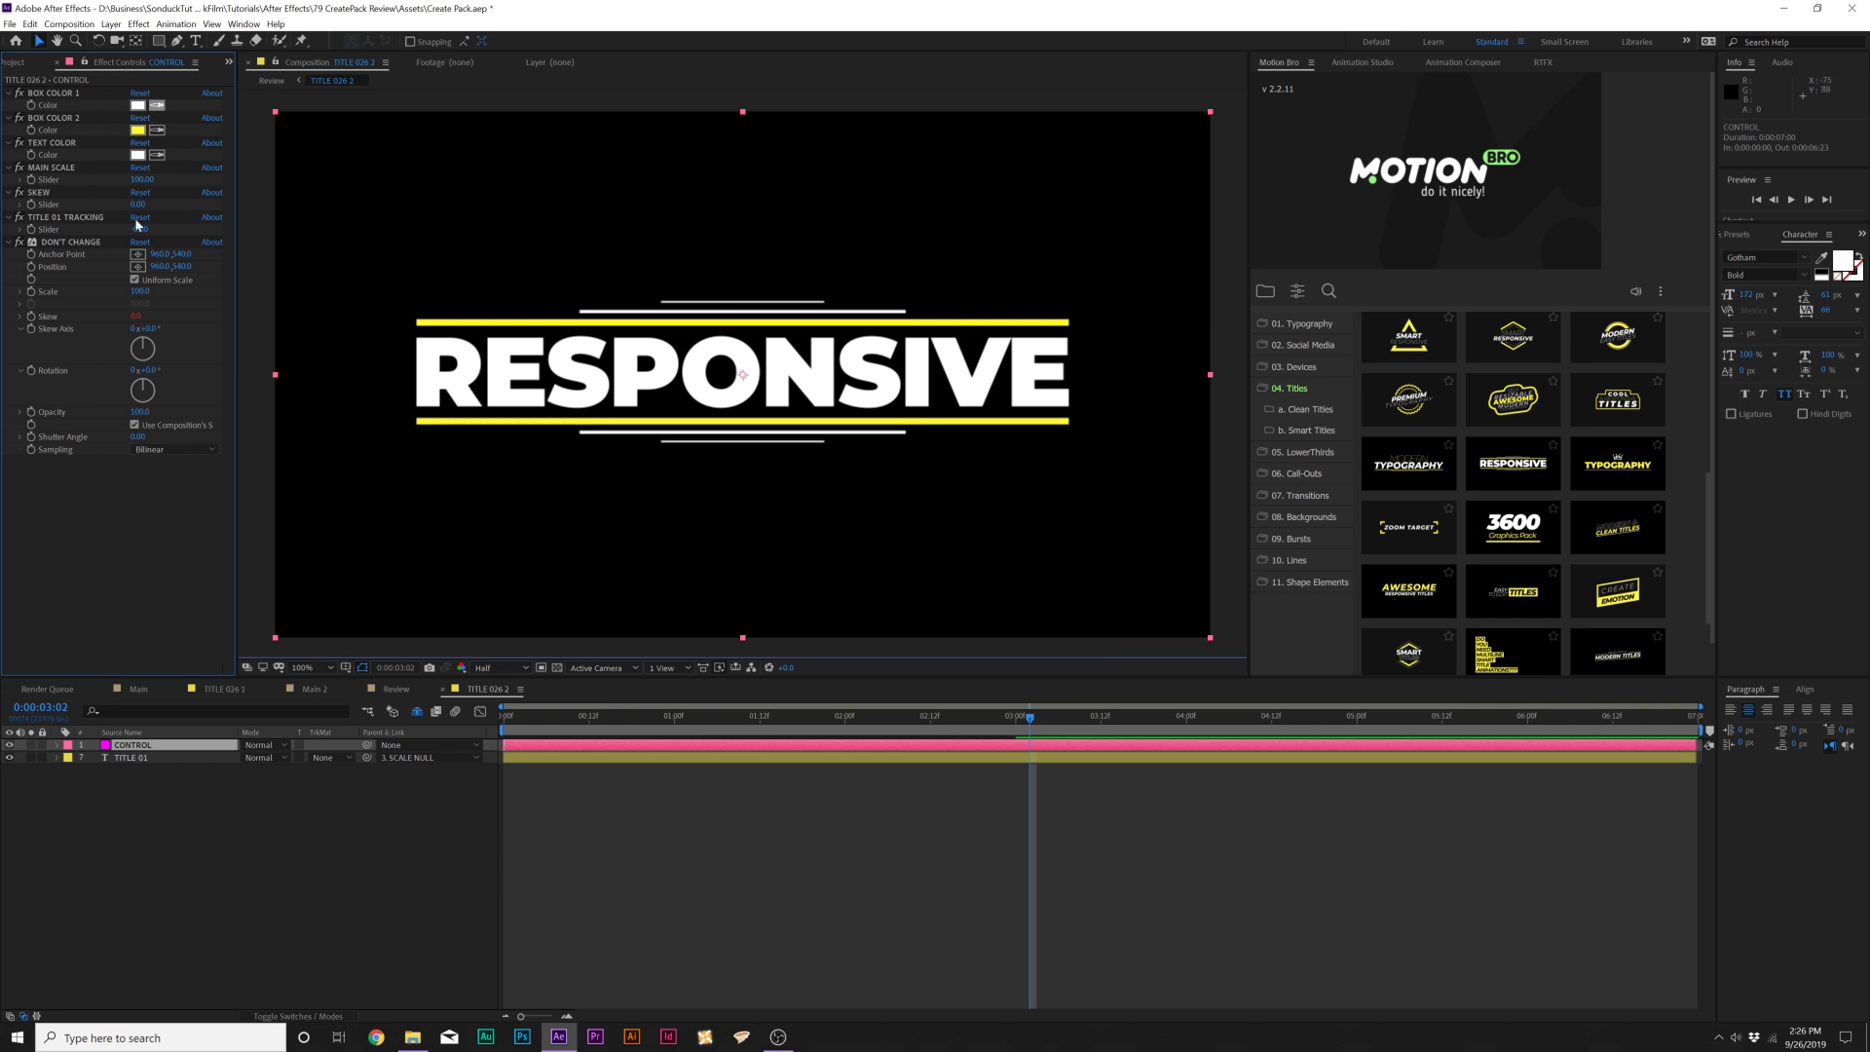
click(138, 131)
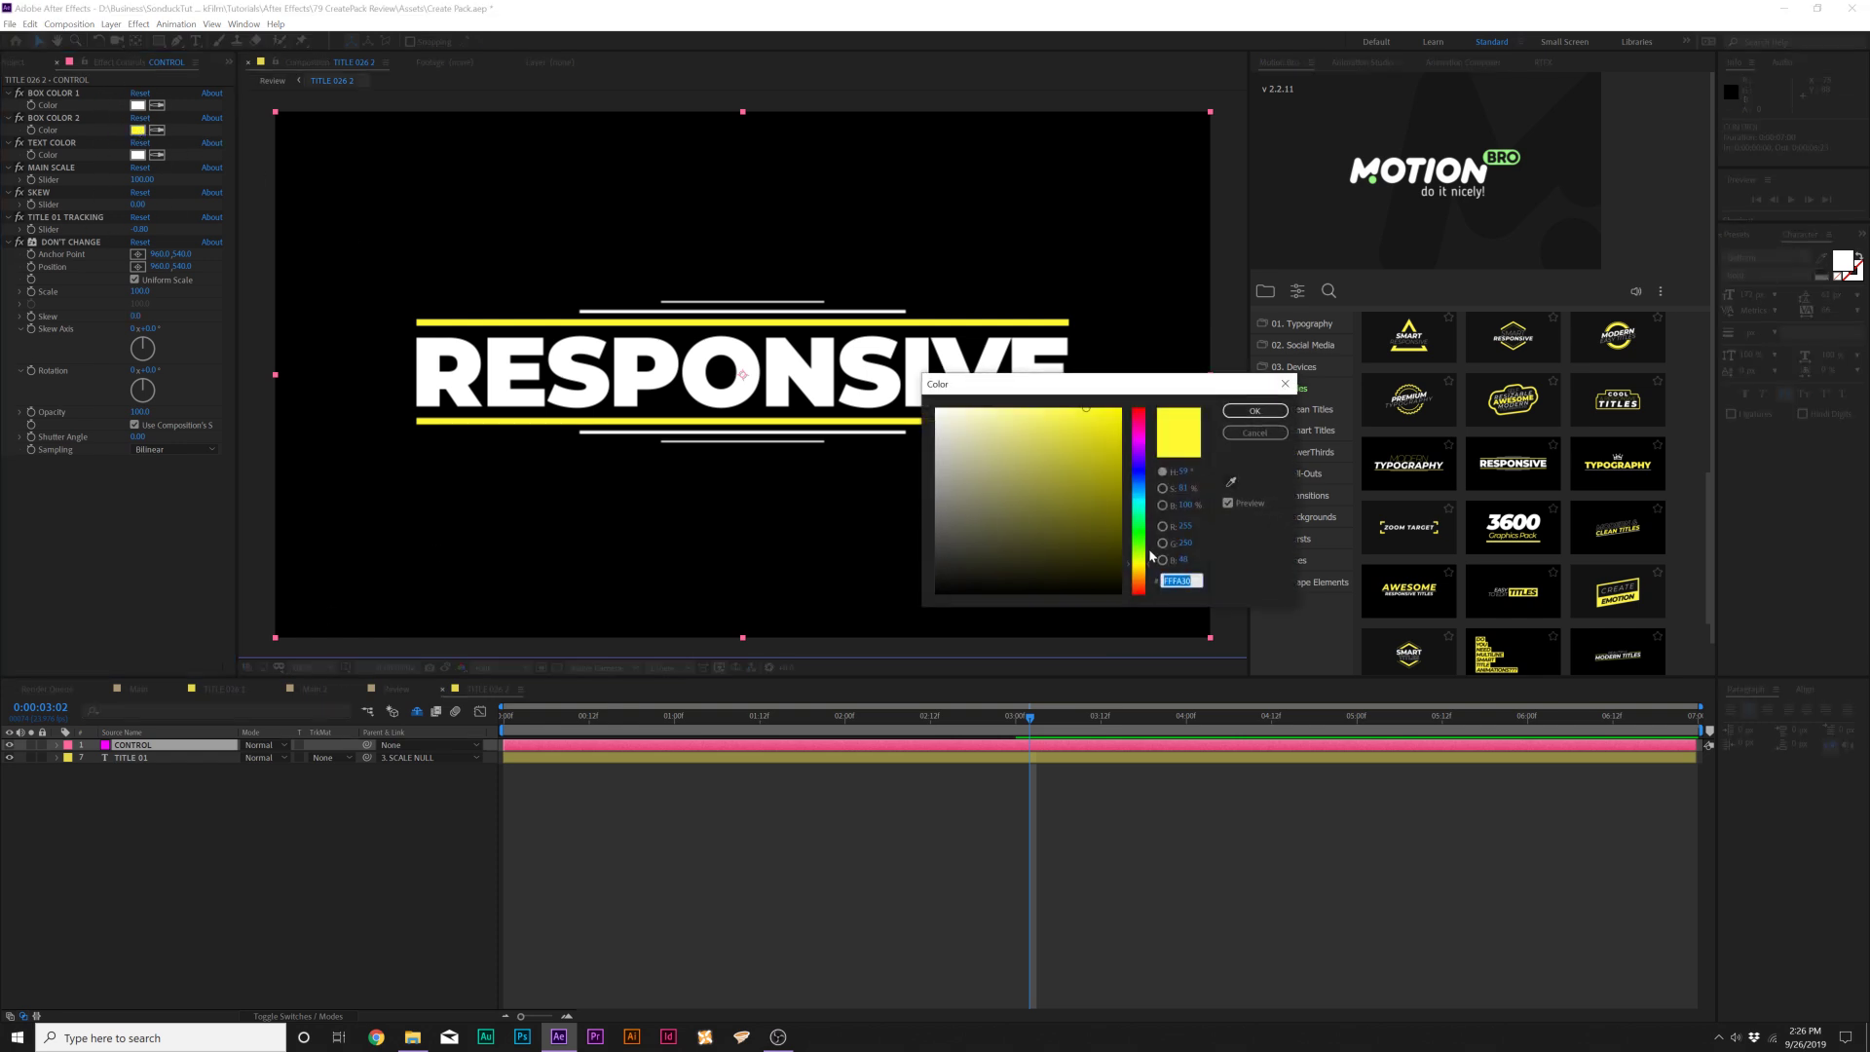
click(1140, 589)
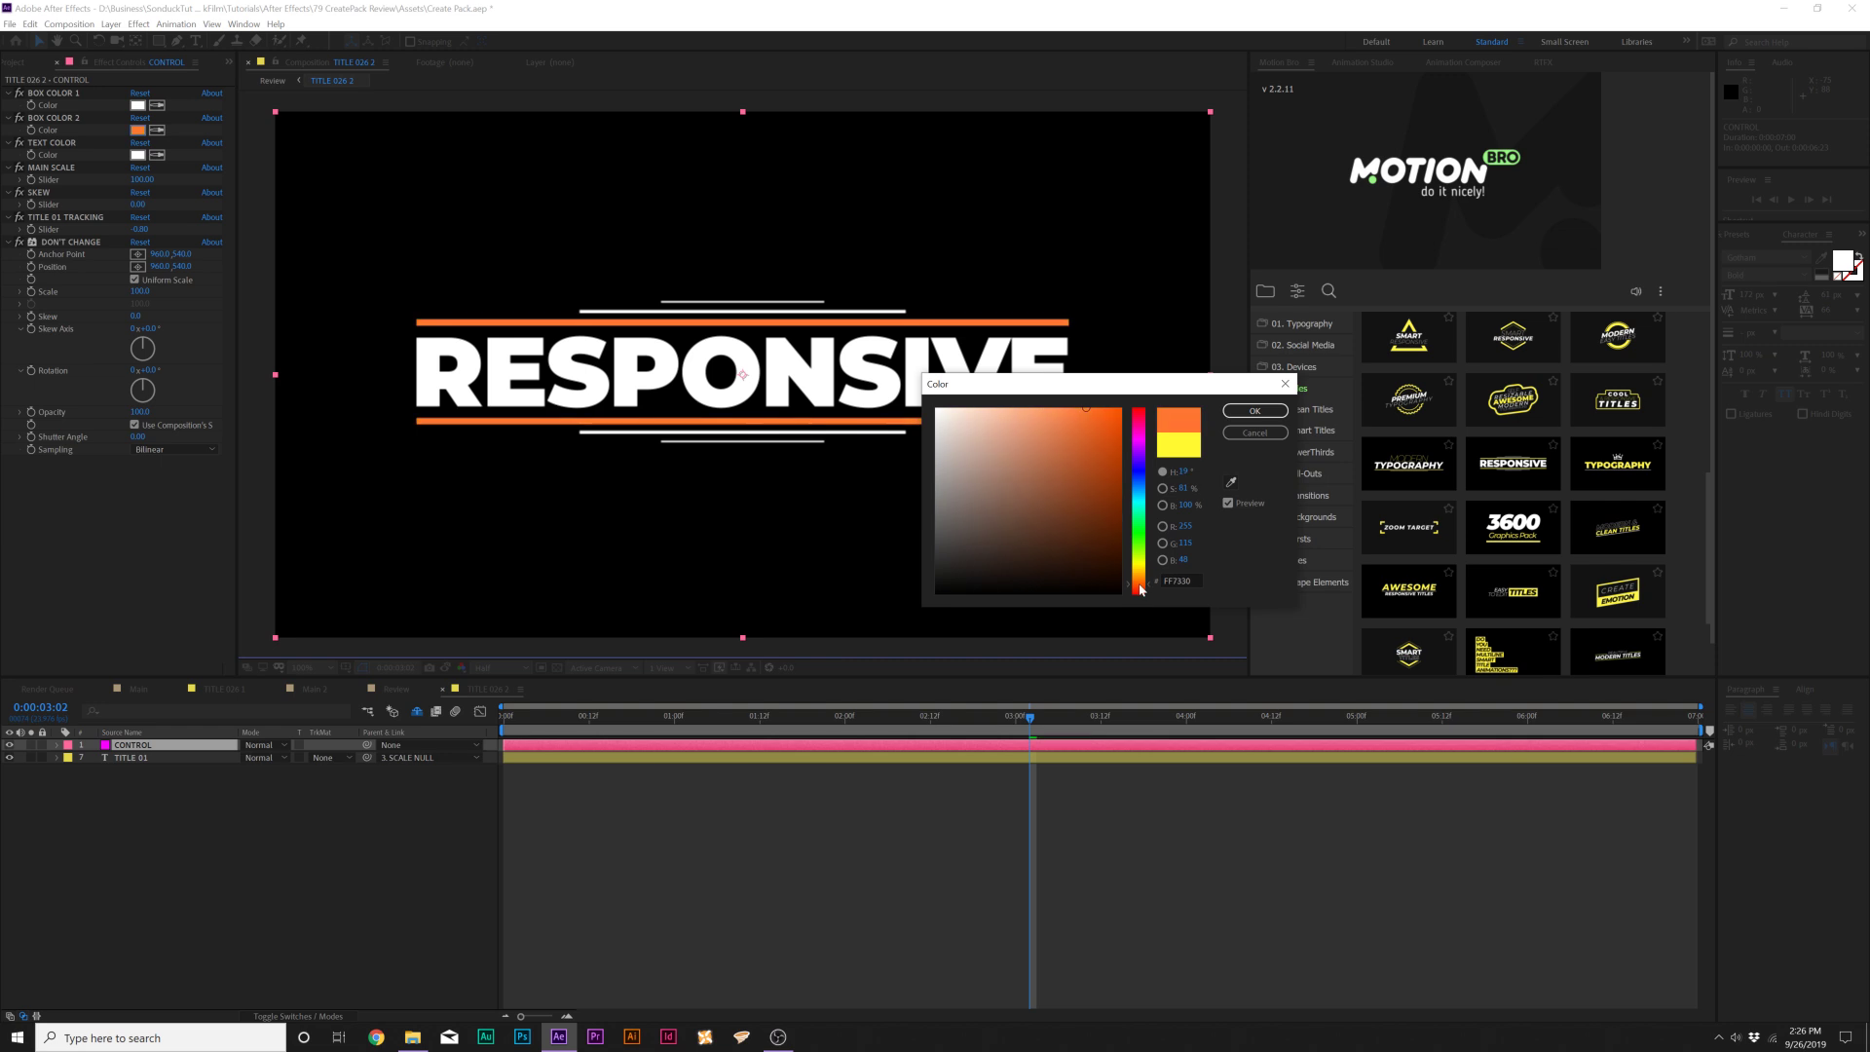
click(1269, 416)
- Retype the TITLE 01 text from RESPONSIVE to 'CREATE PACK'
click(195, 41)
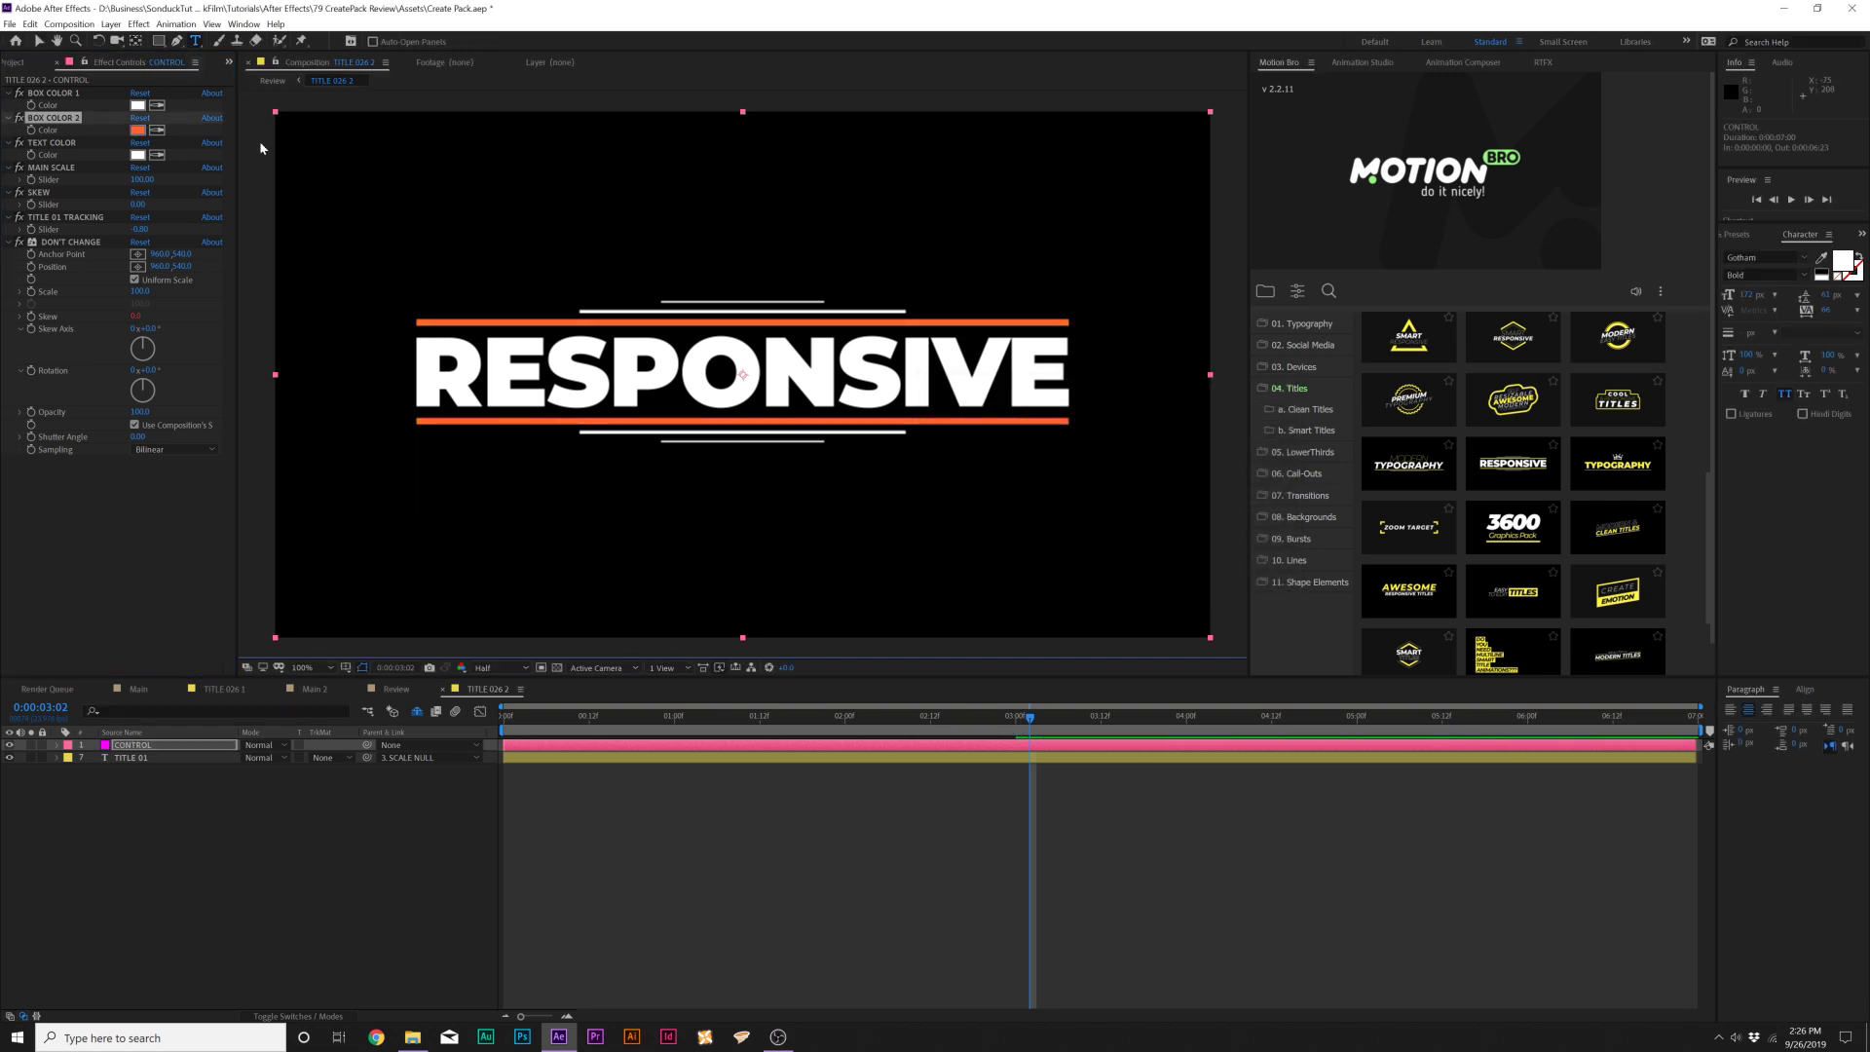
double_click(655, 378)
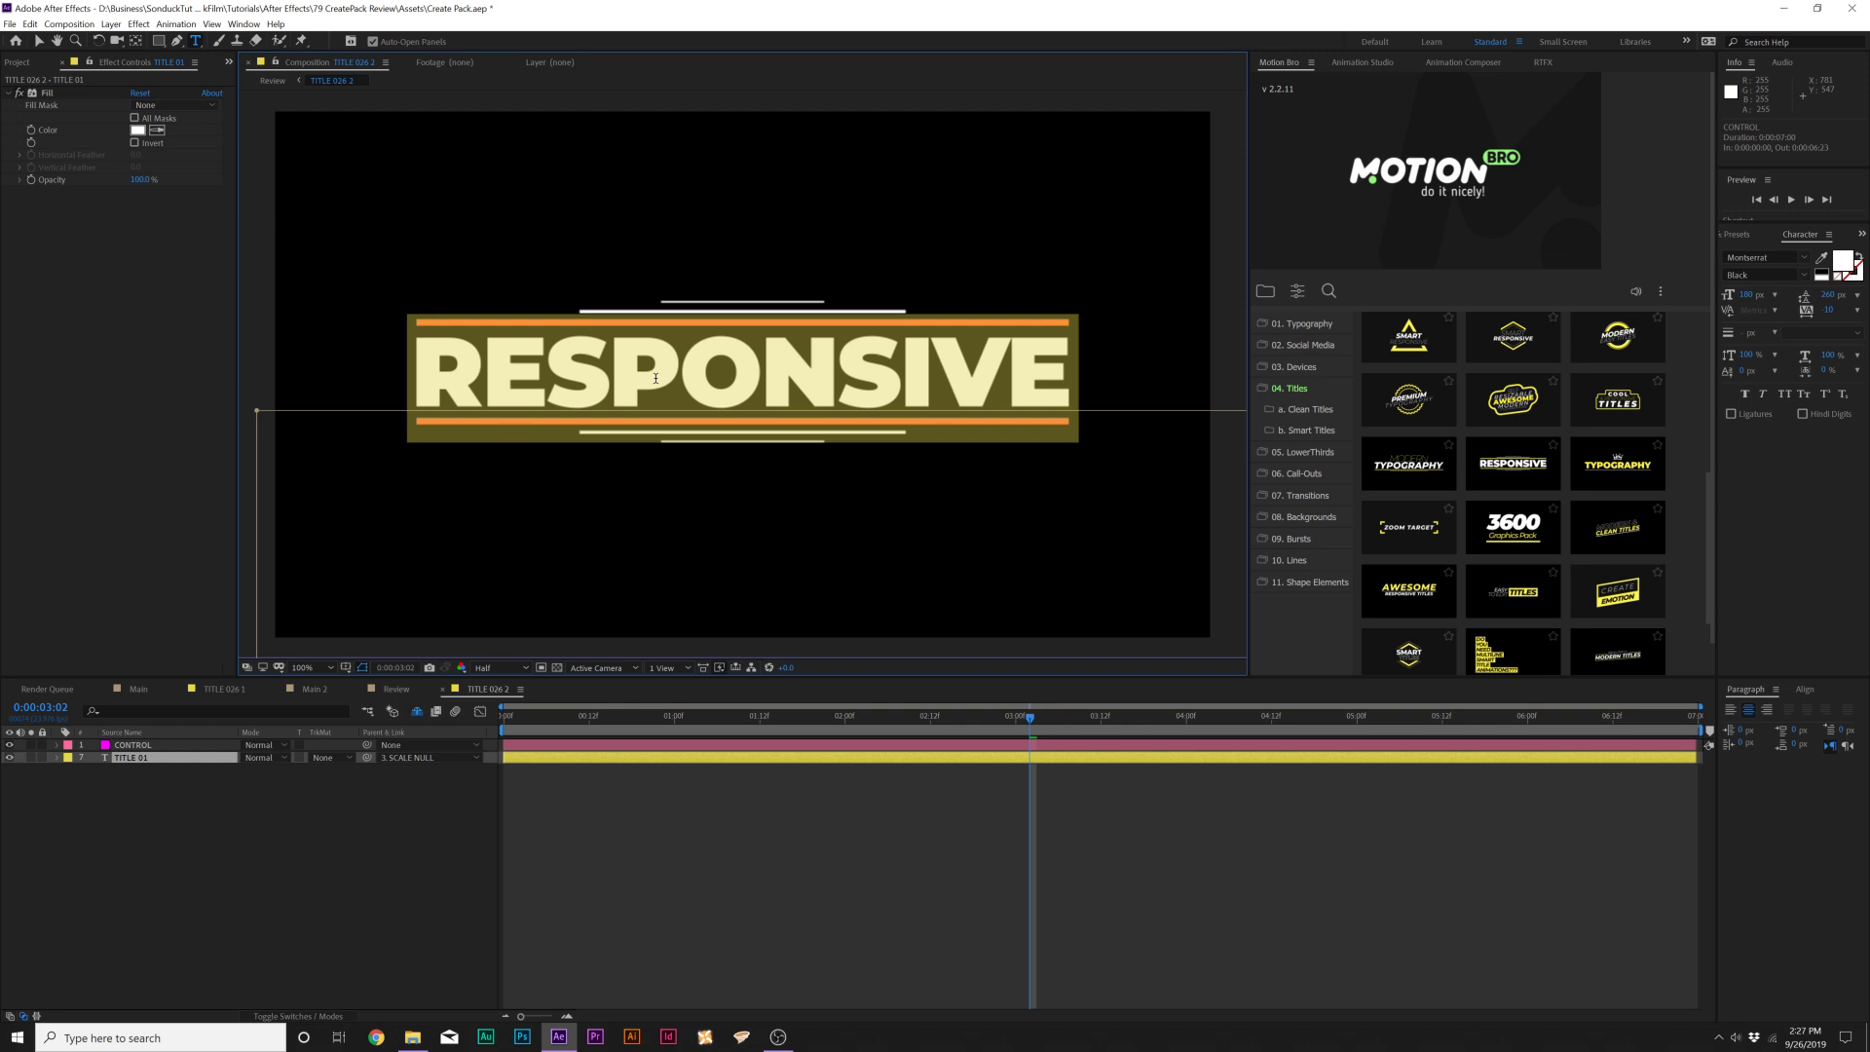
text(CREAT)
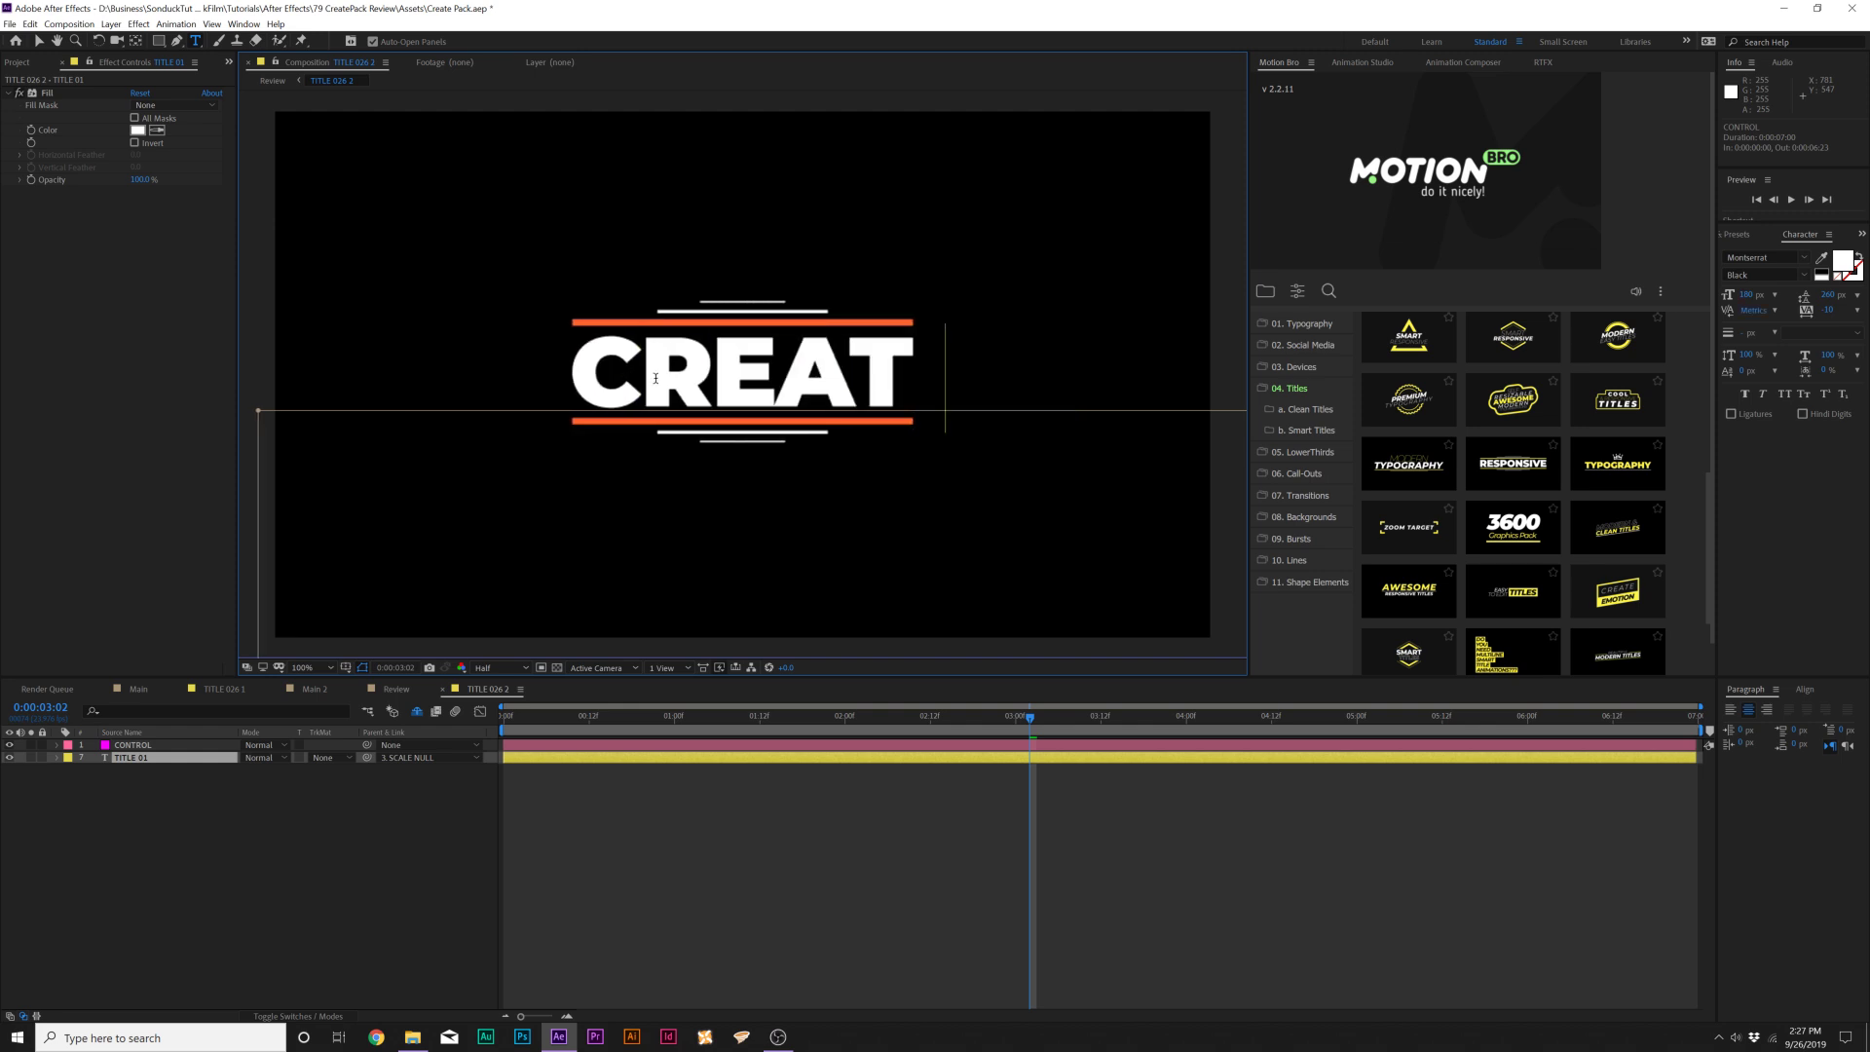
text(E PA)
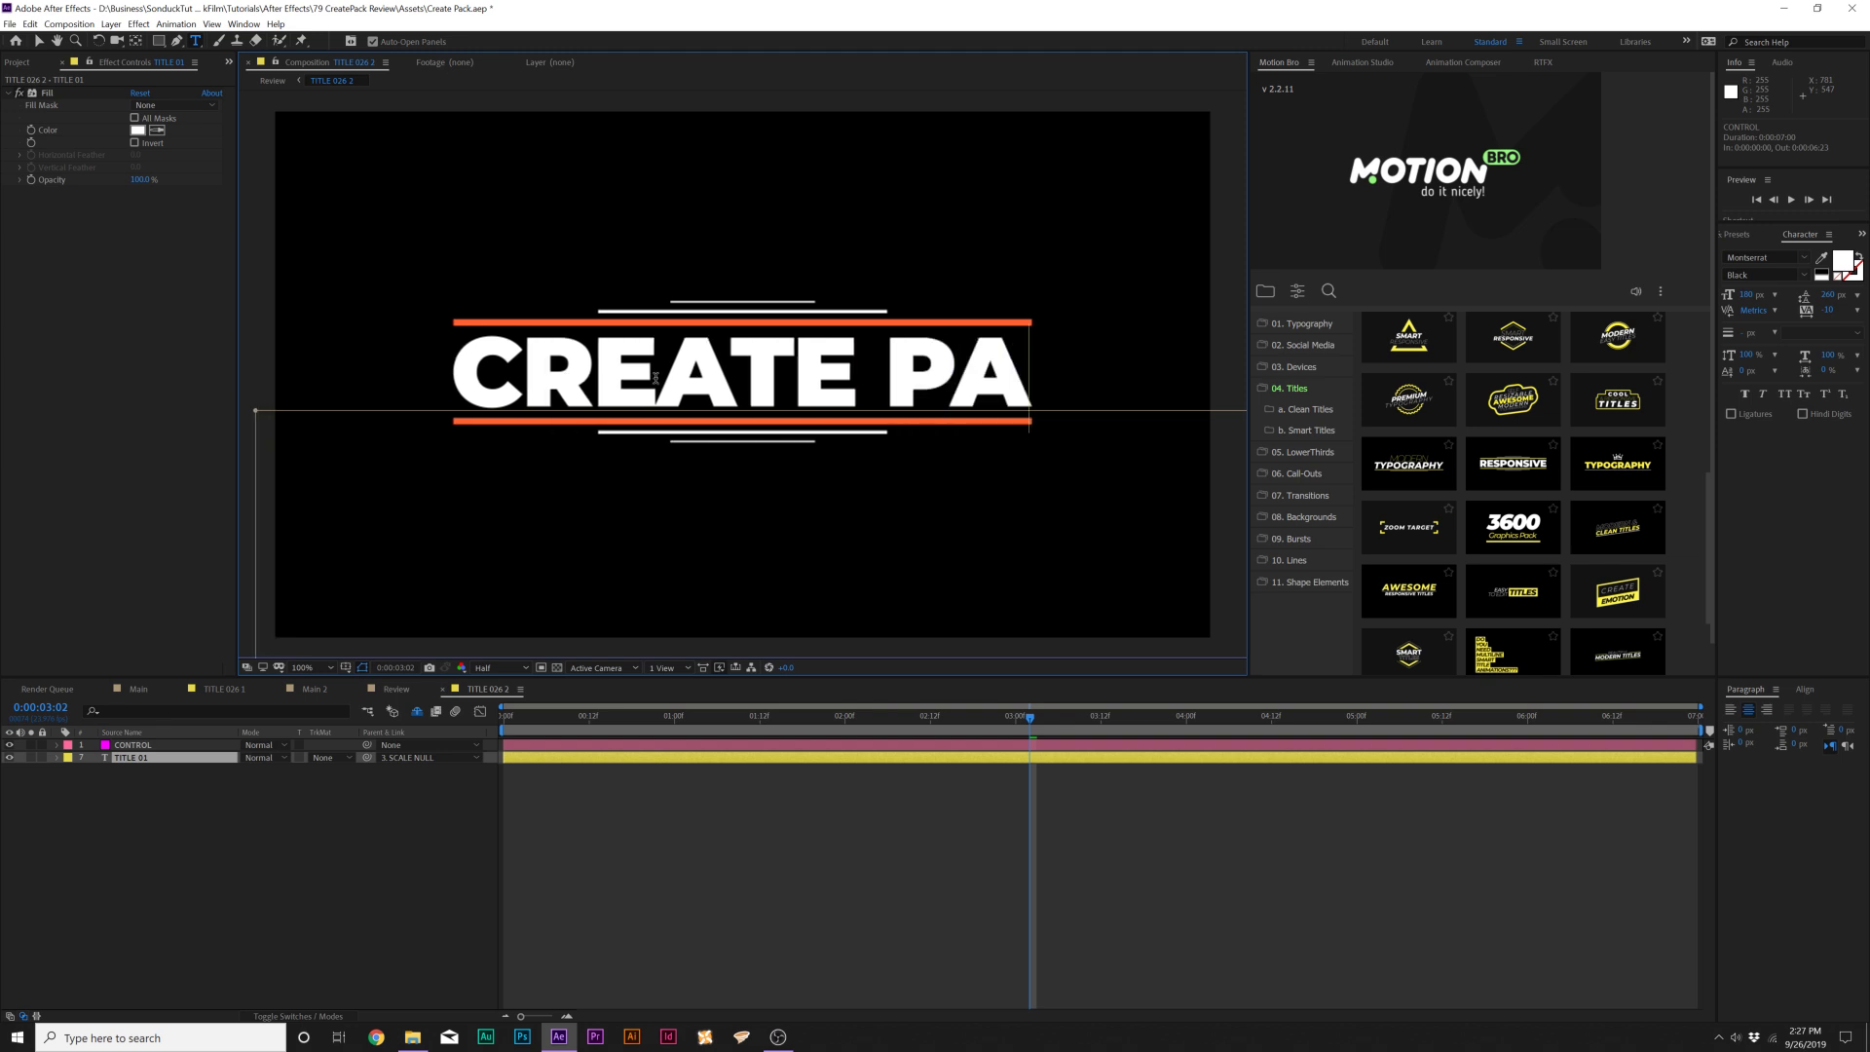
text(CK)
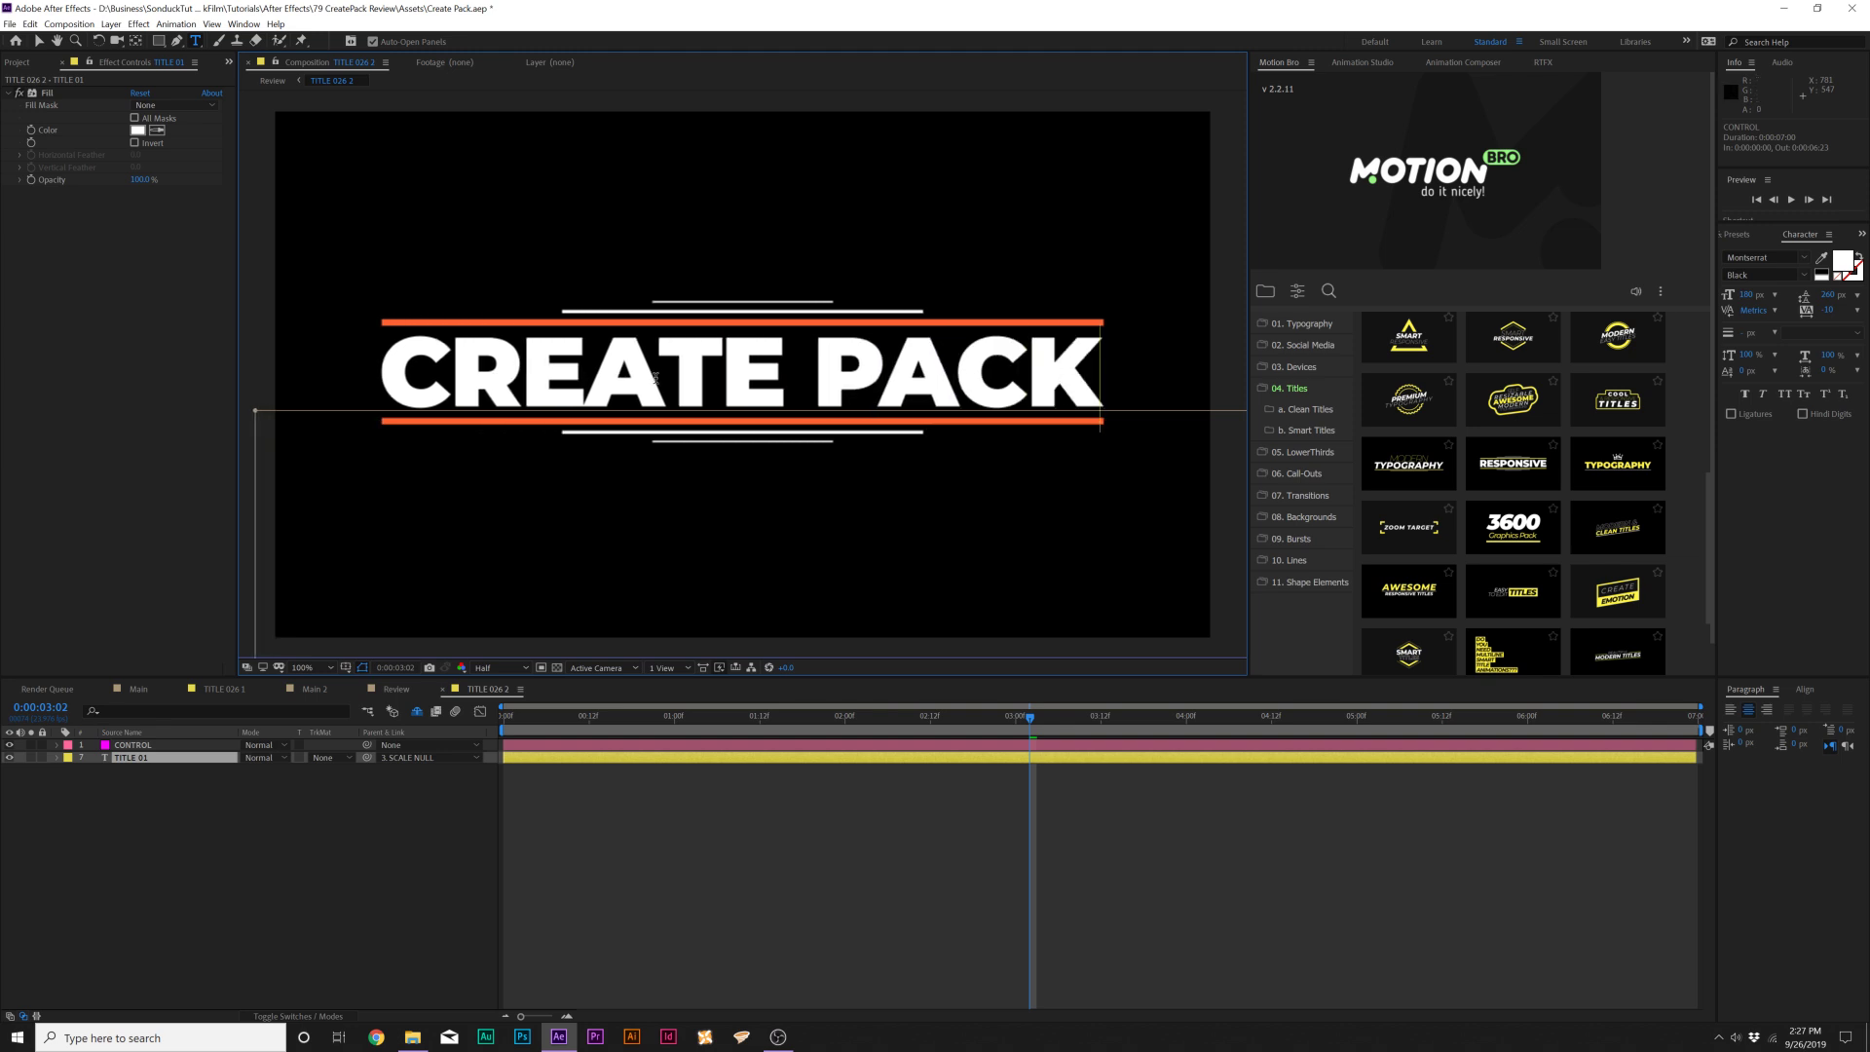
click(219, 879)
- Scale the title to 77% with CONTROL's Main Scale, undo the skew, and return to Review
click(127, 746)
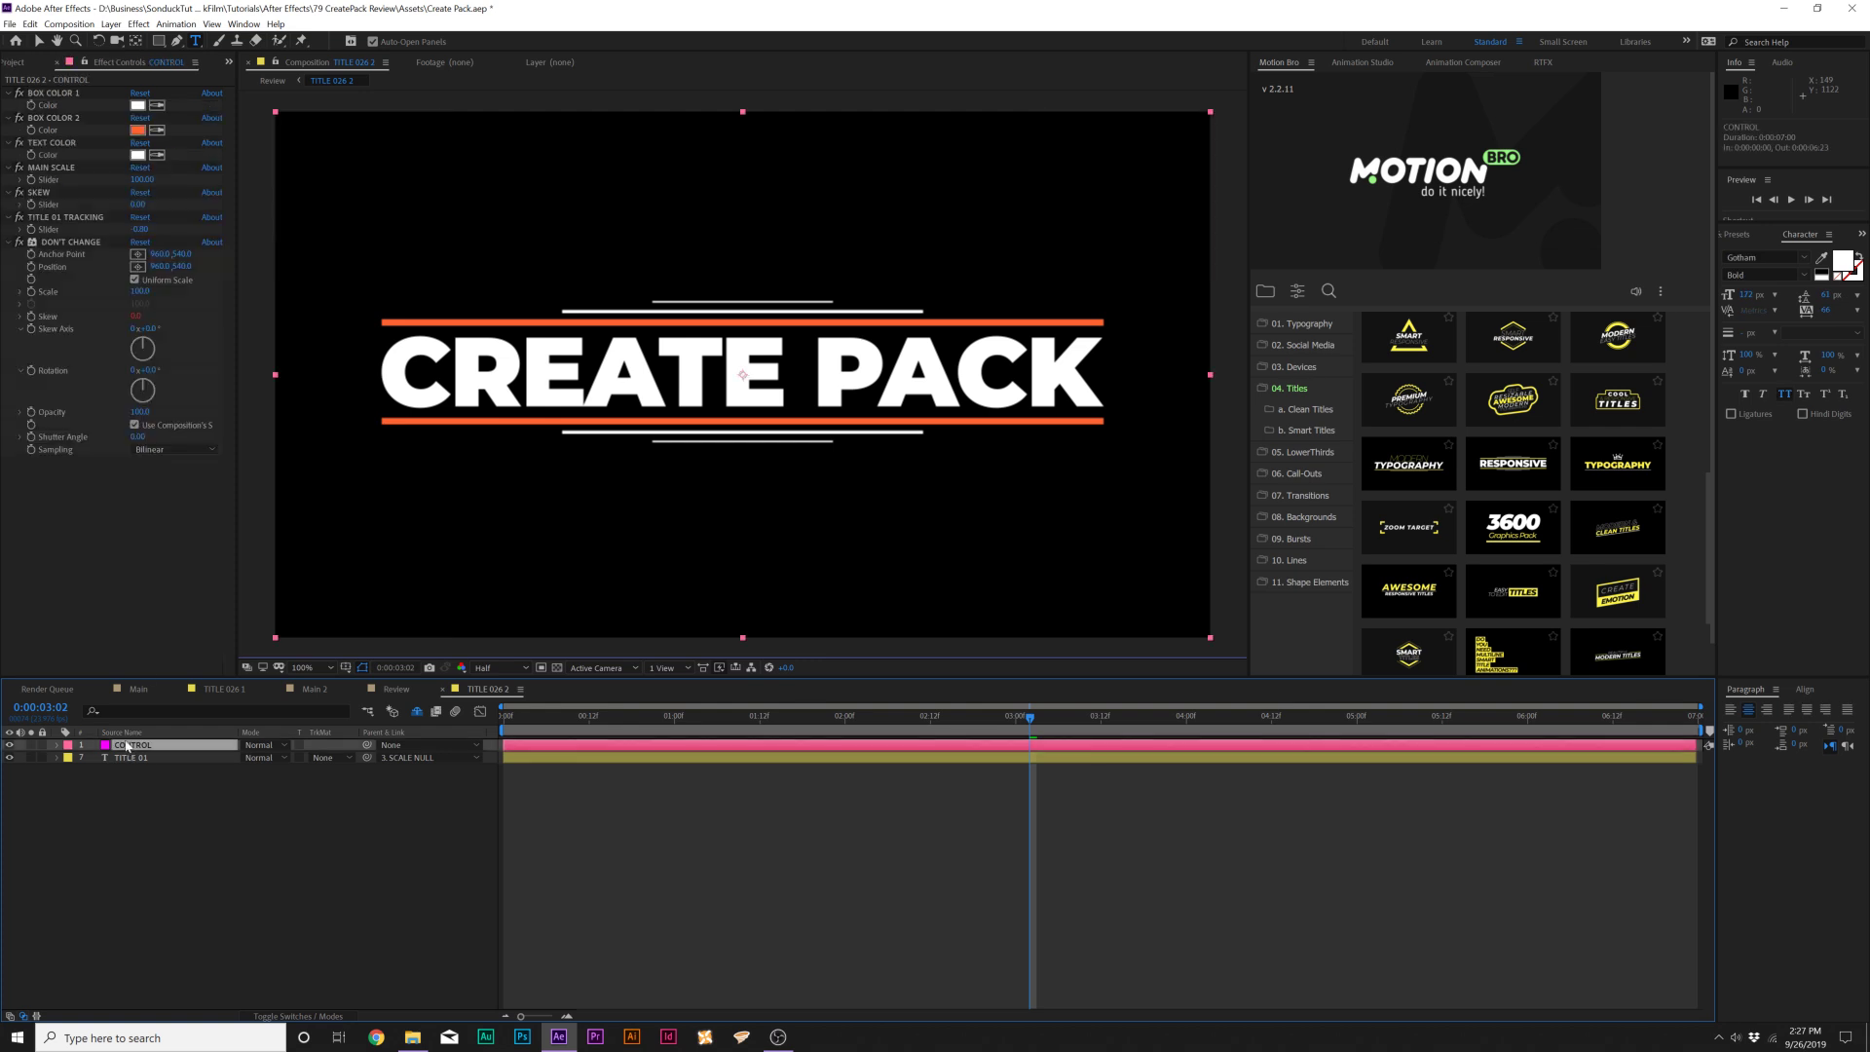
drag(139, 181, 303, 239)
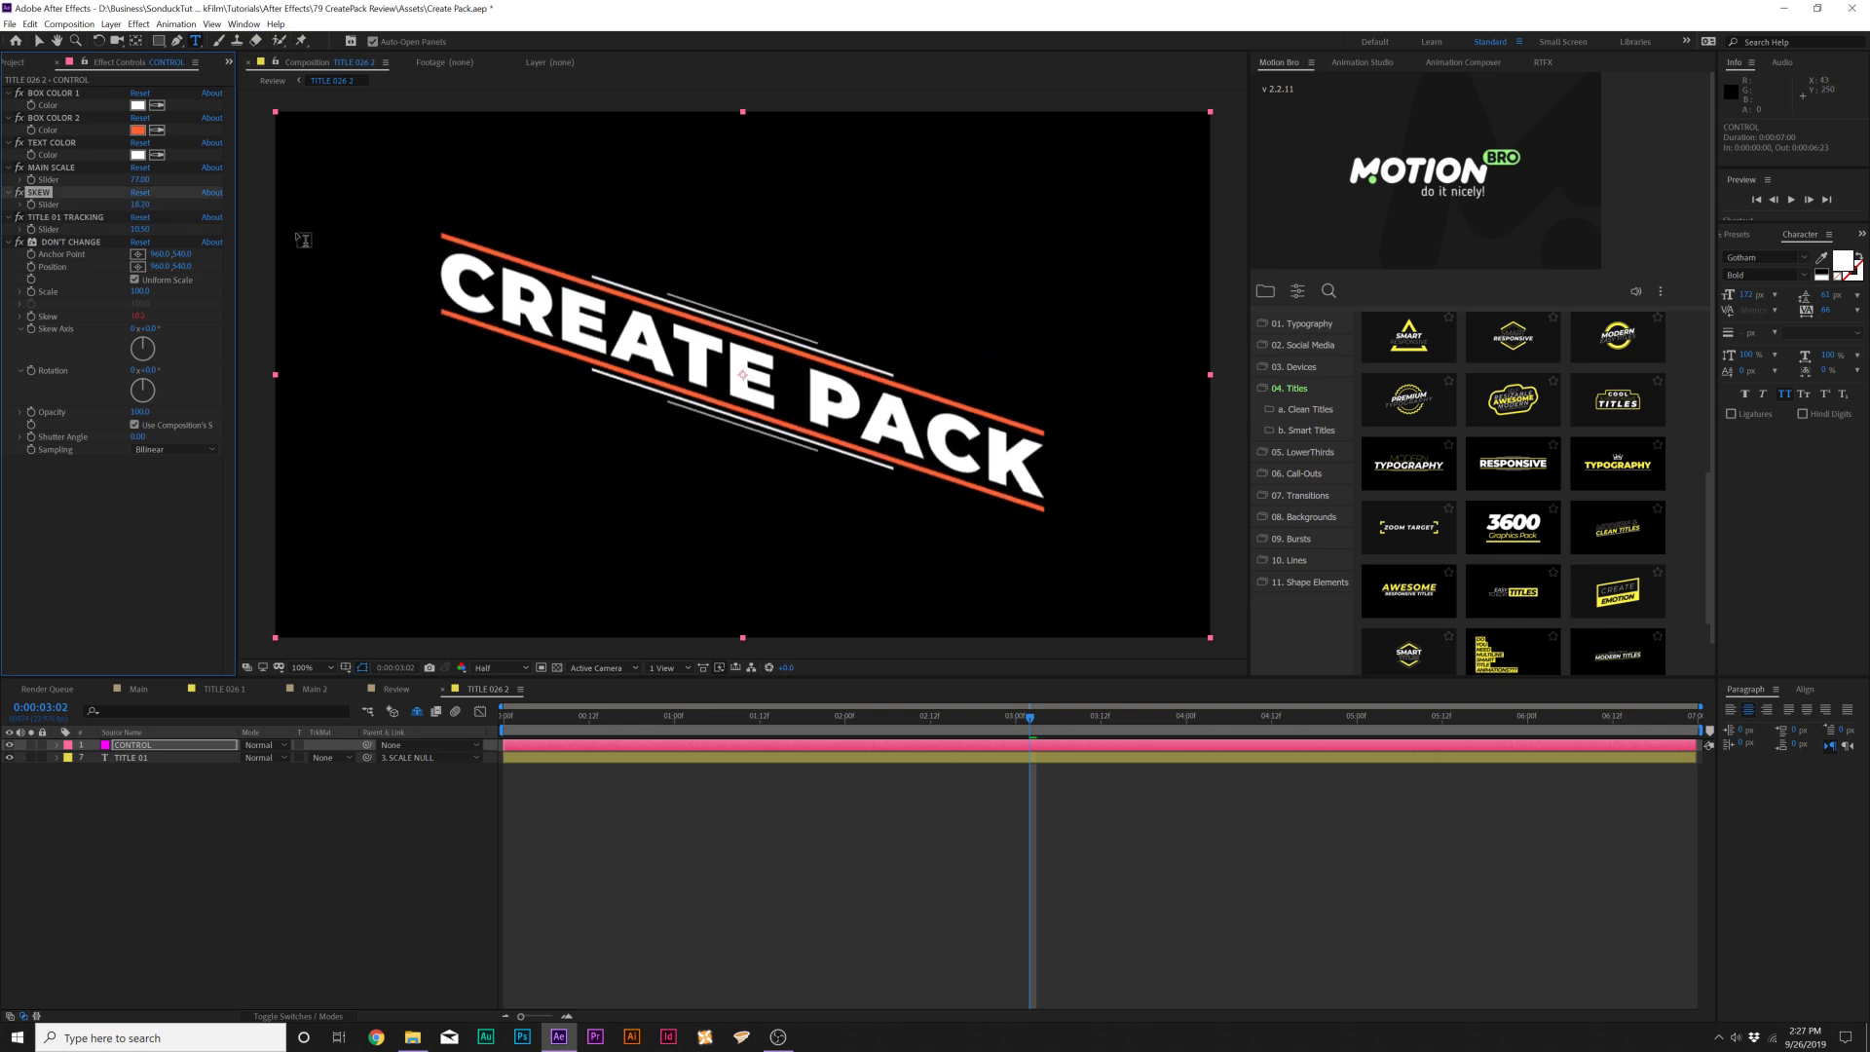
key(ctrl+z)
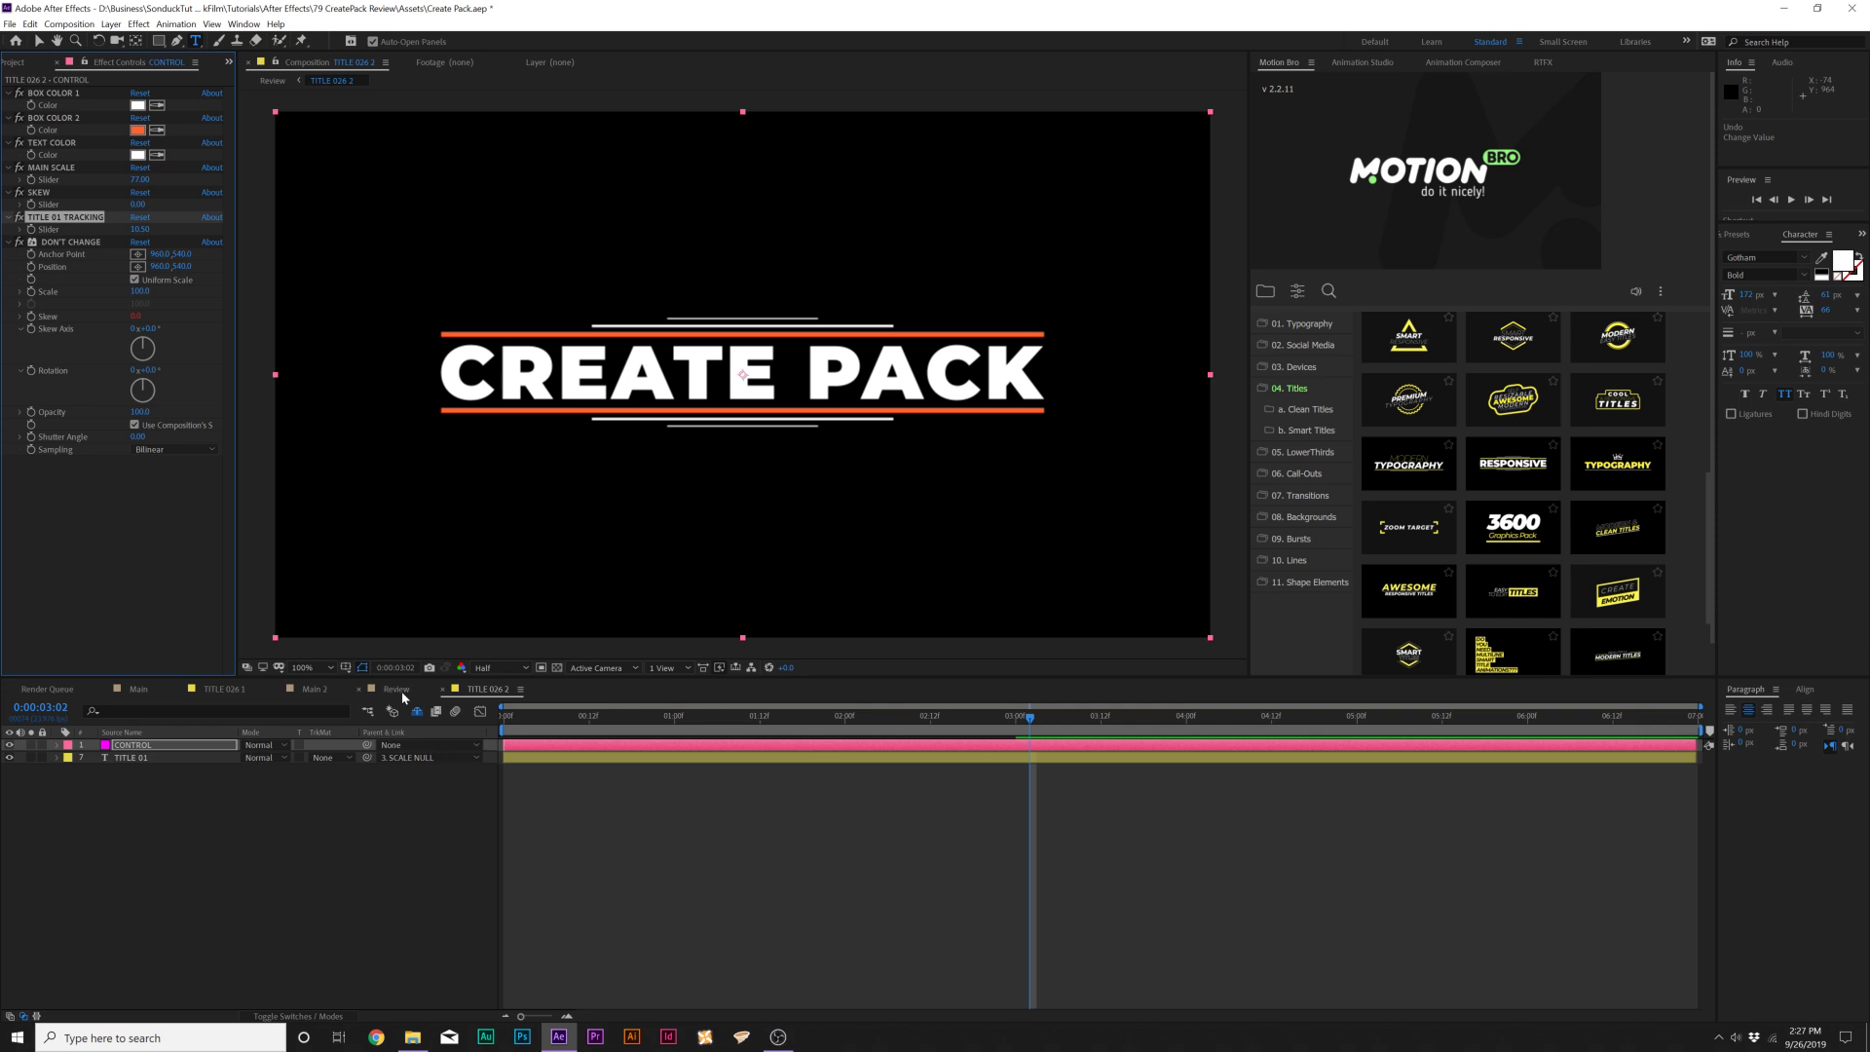
click(395, 690)
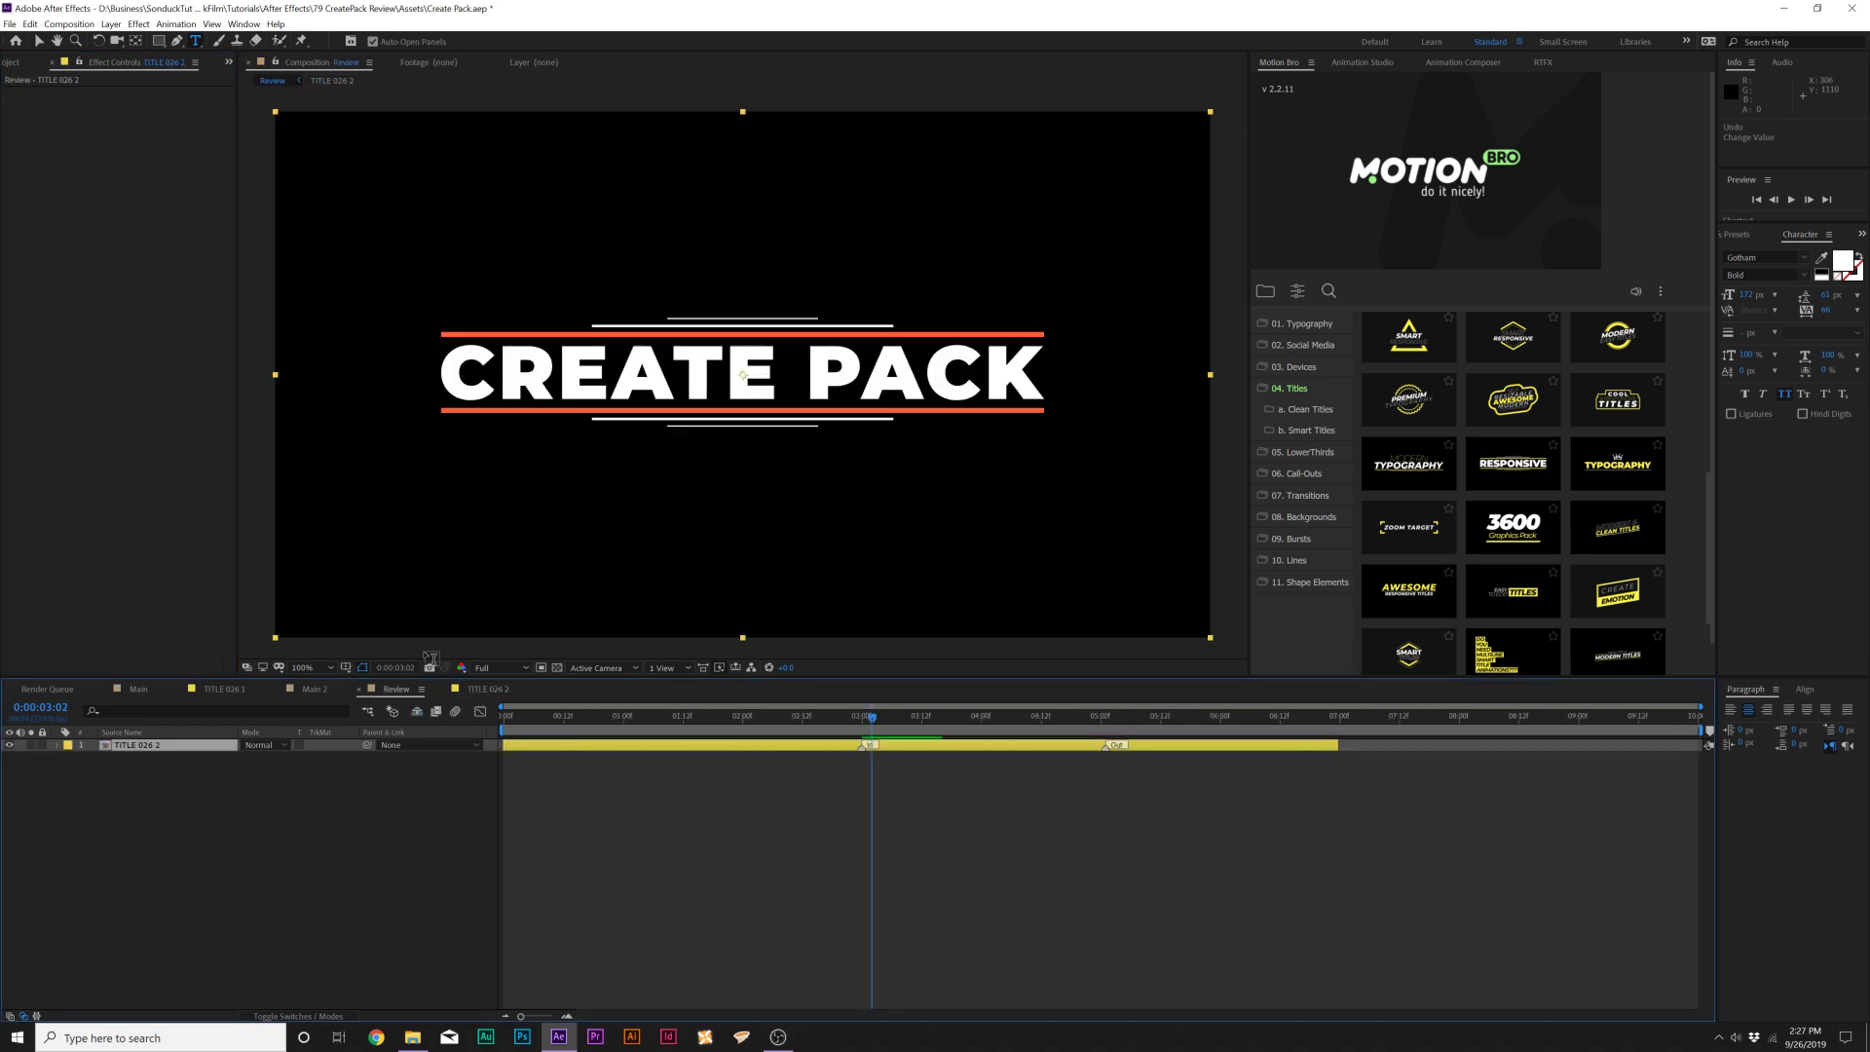
click(1306, 389)
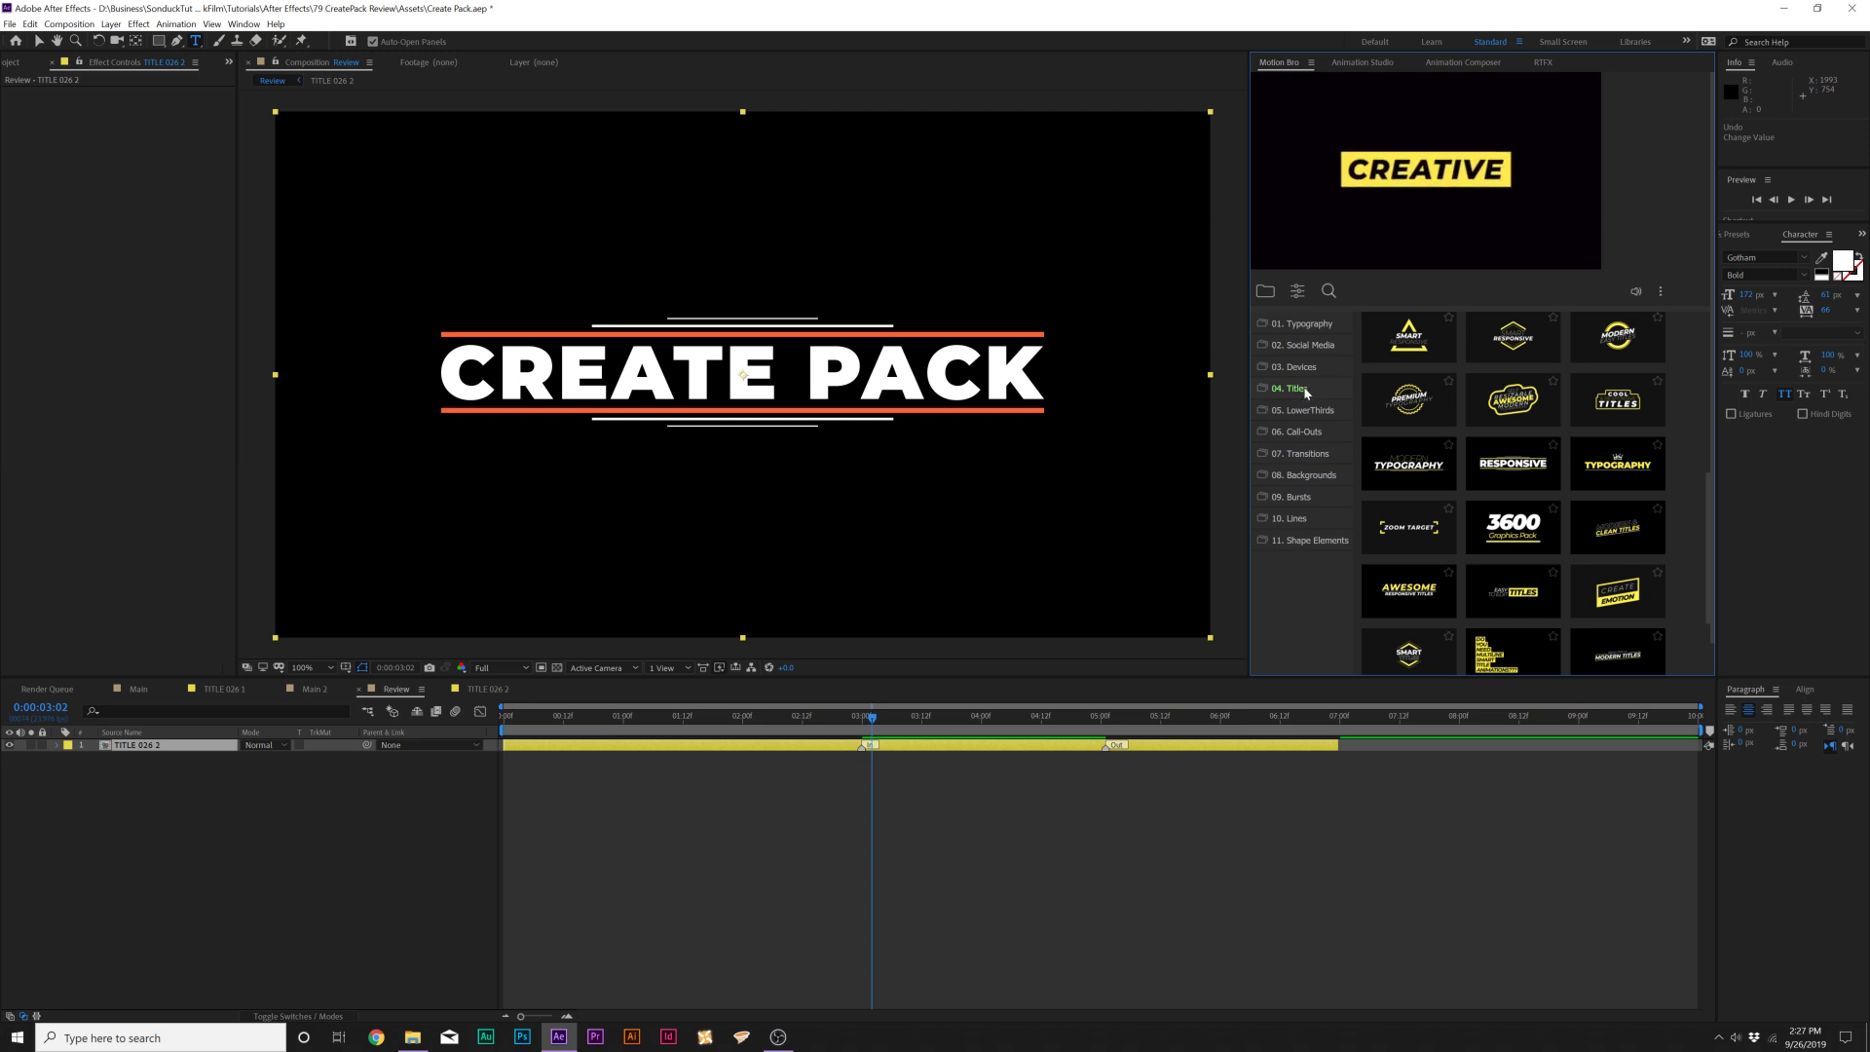
click(1306, 474)
scroll(1527, 510, down, 10)
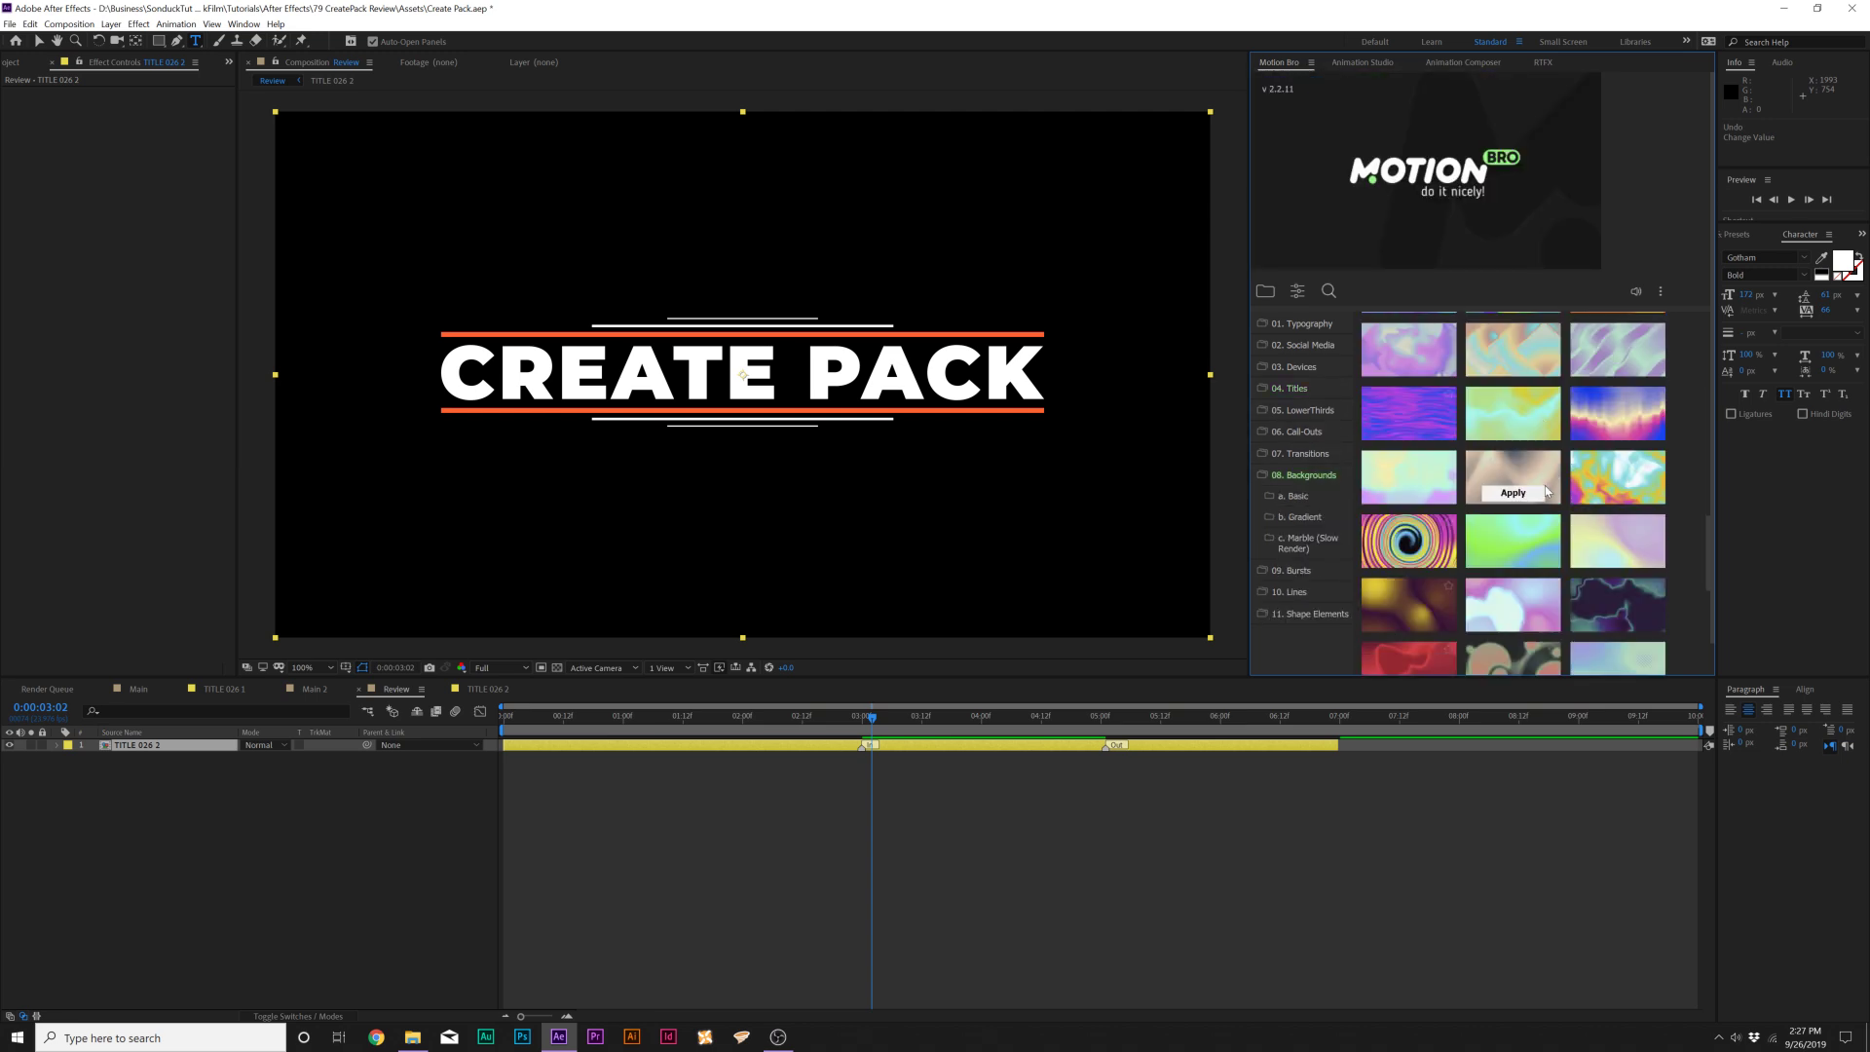
scroll(1510, 554, up, 8)
scroll(1510, 554, up, 5)
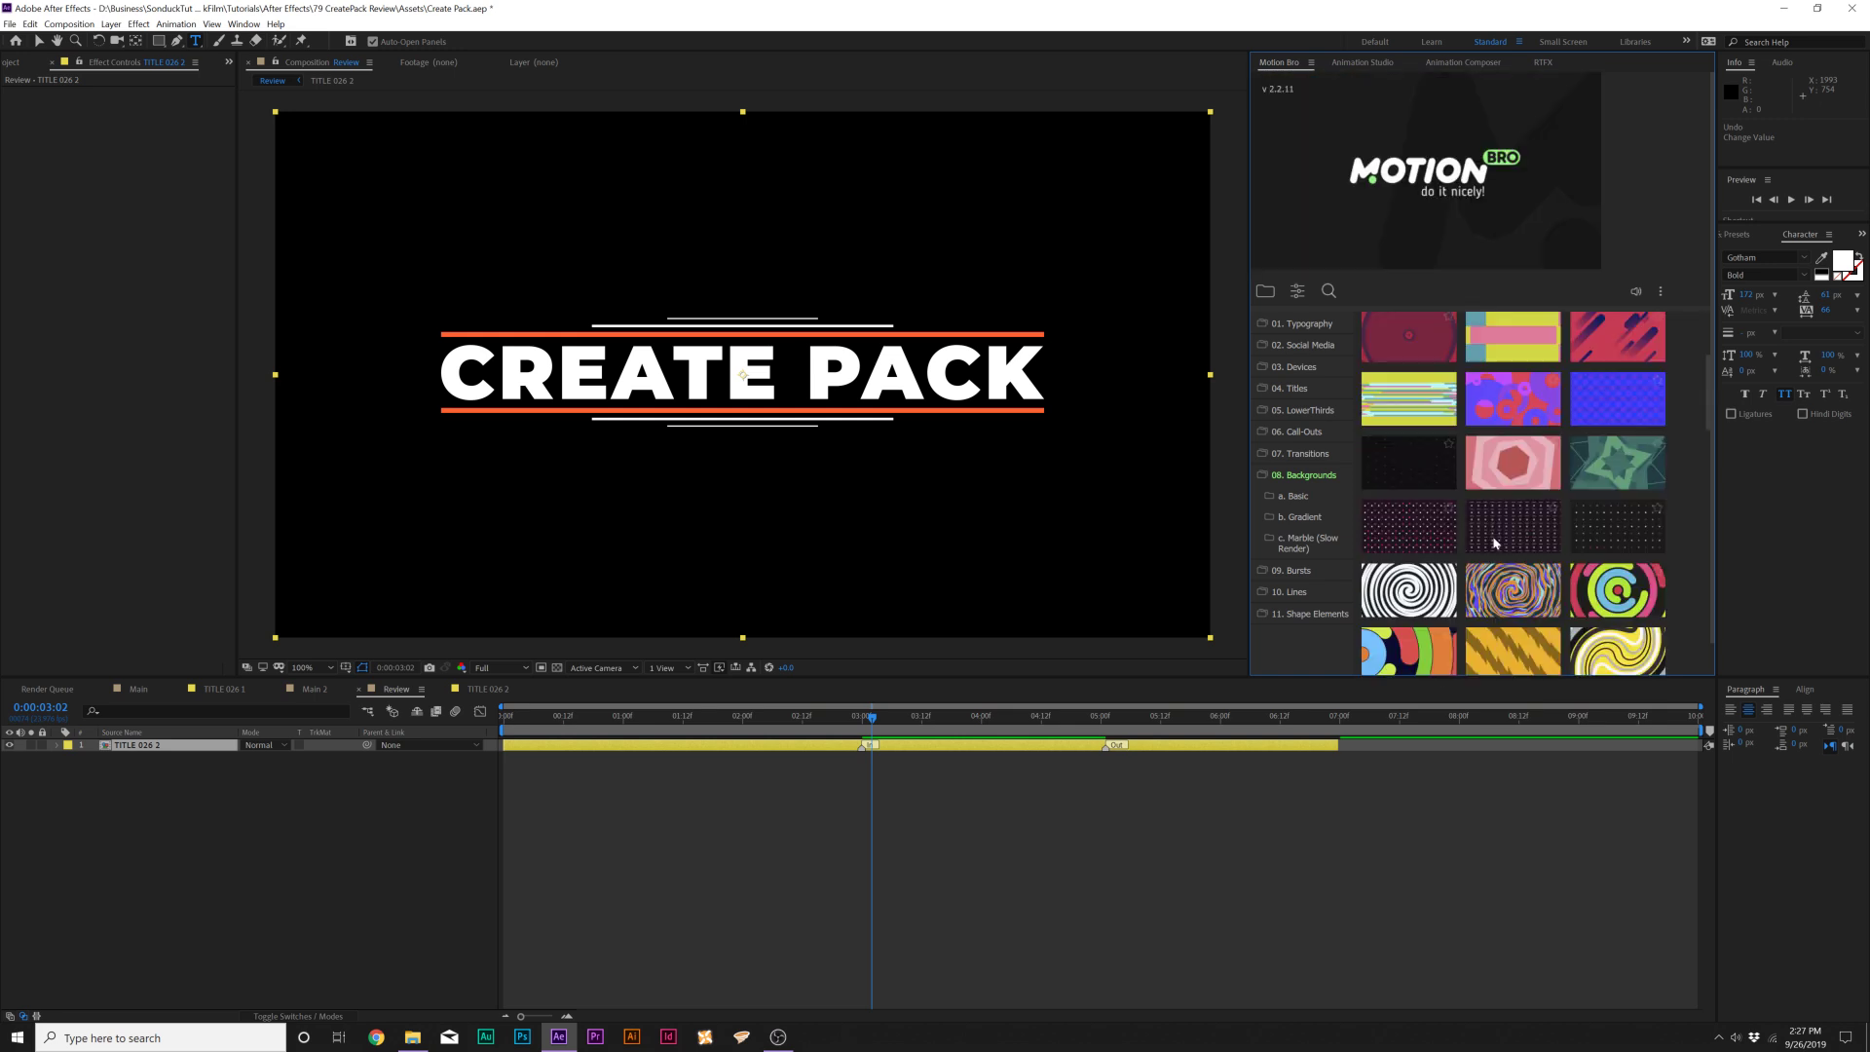
mouse_move(1580, 493)
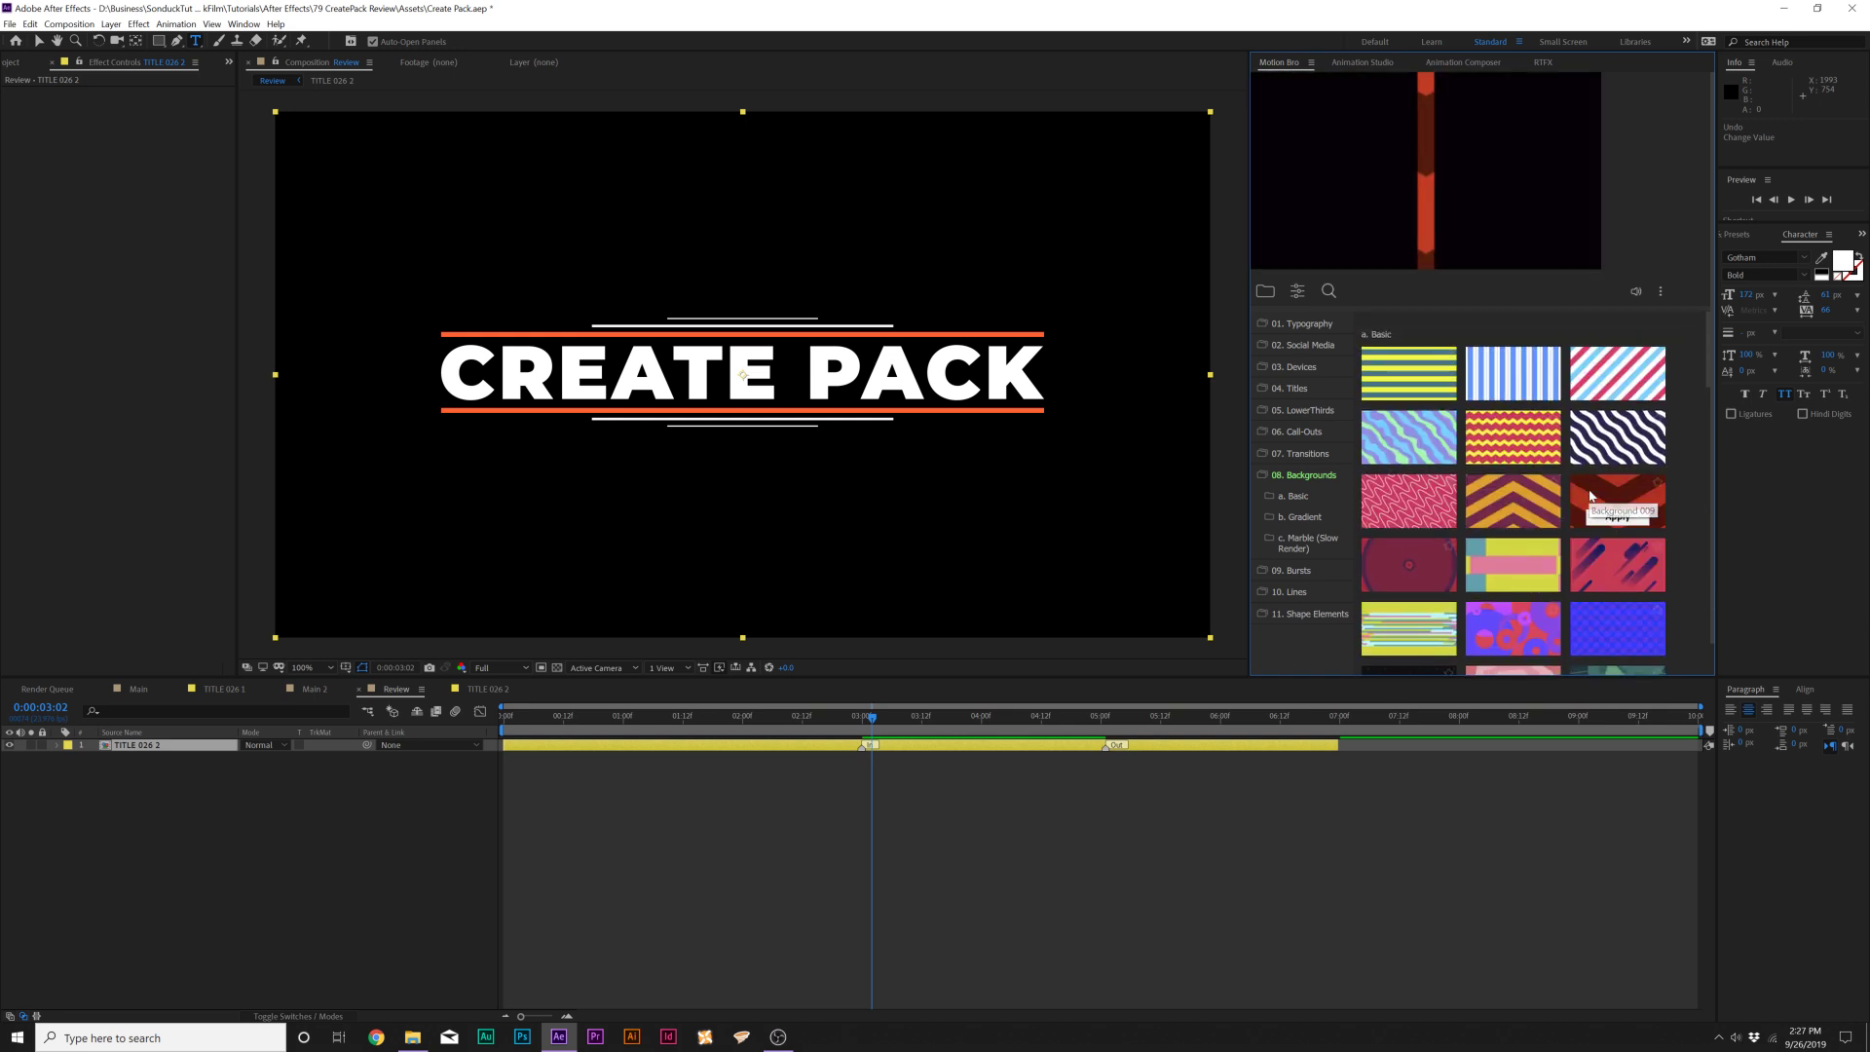
scroll(1568, 502, down, 9)
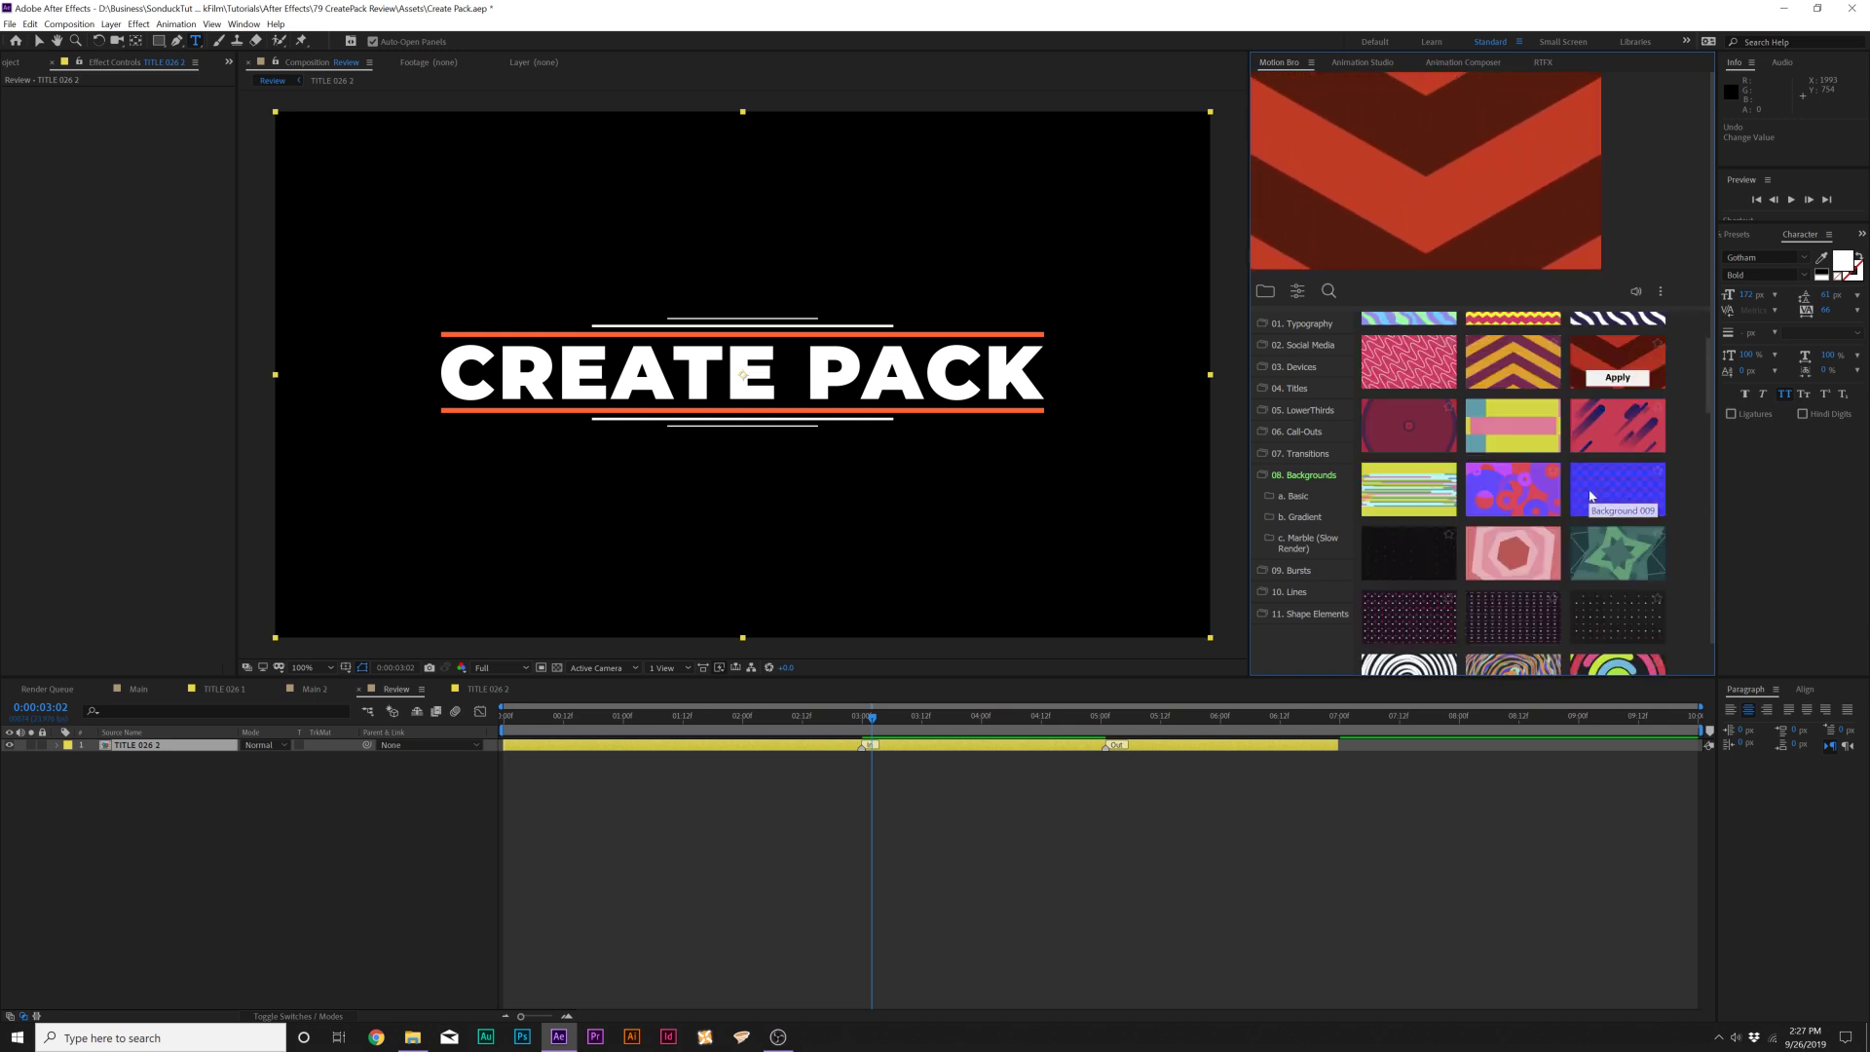
scroll(1544, 508, down, 1)
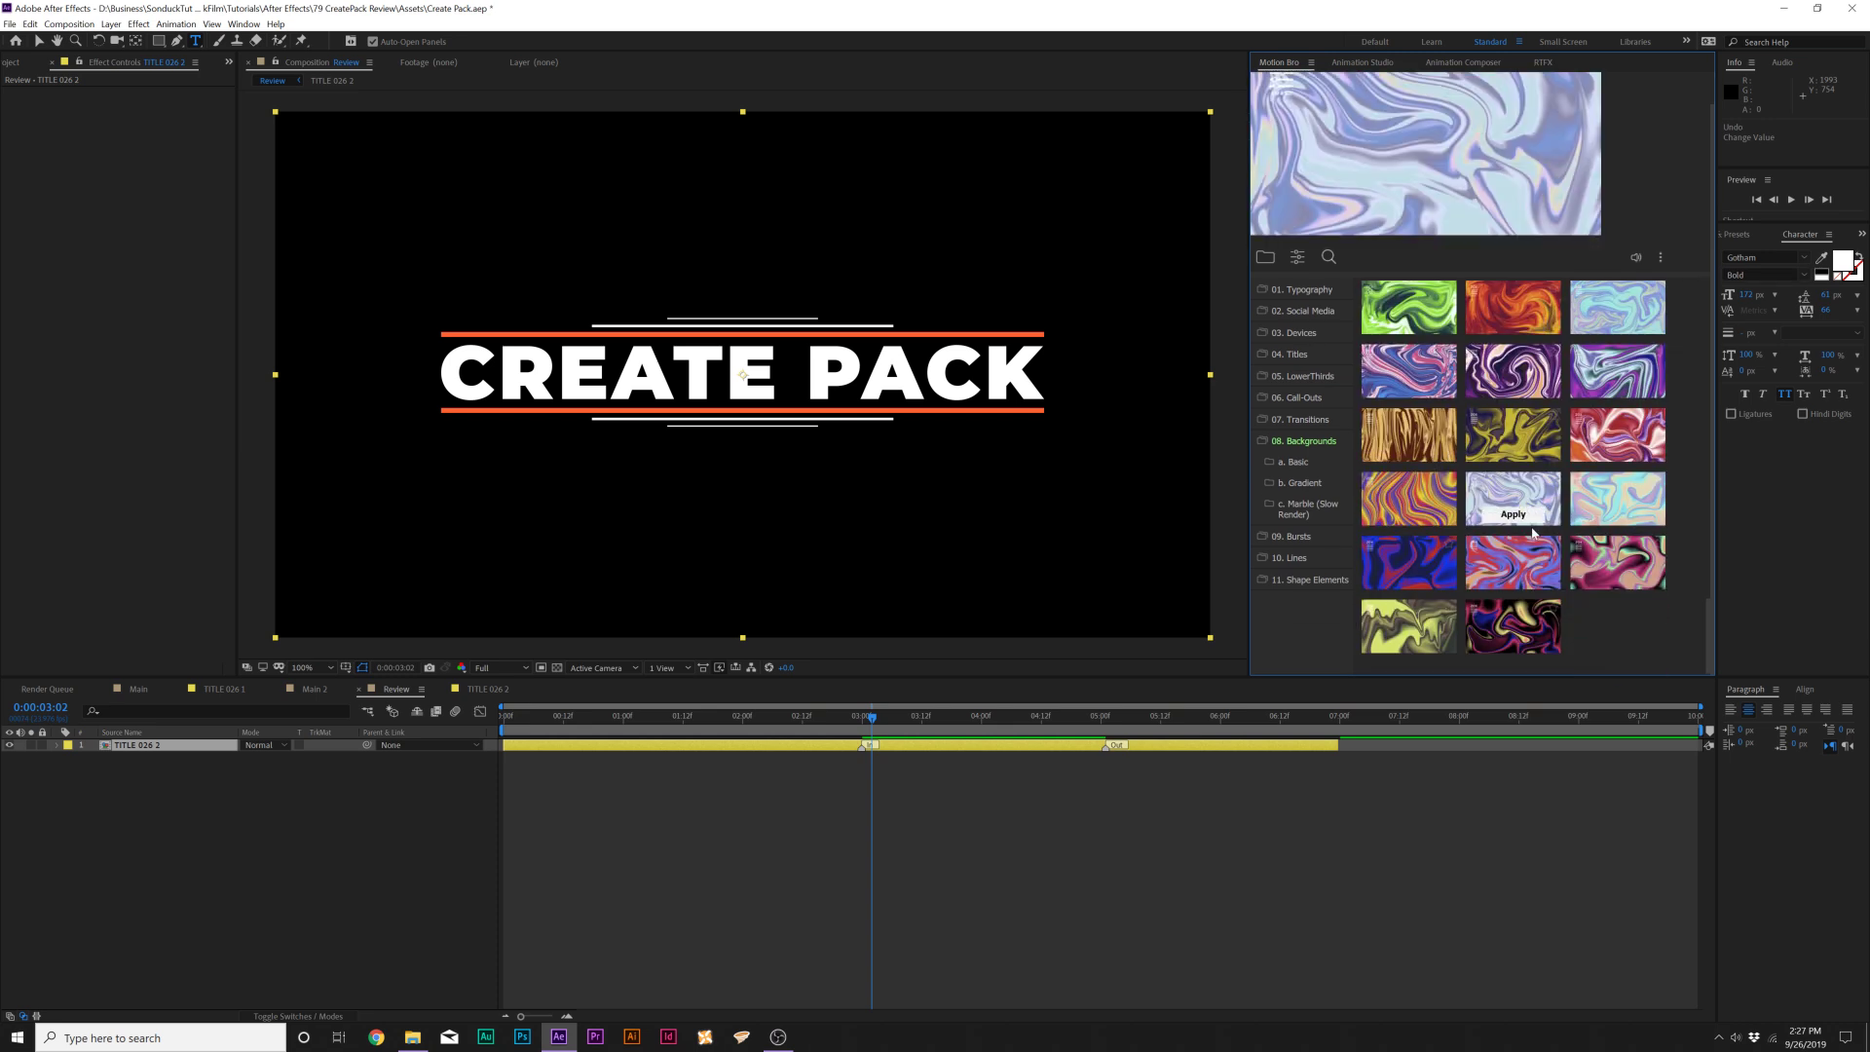
scroll(1535, 526, up, 3)
mouse_move(1513, 527)
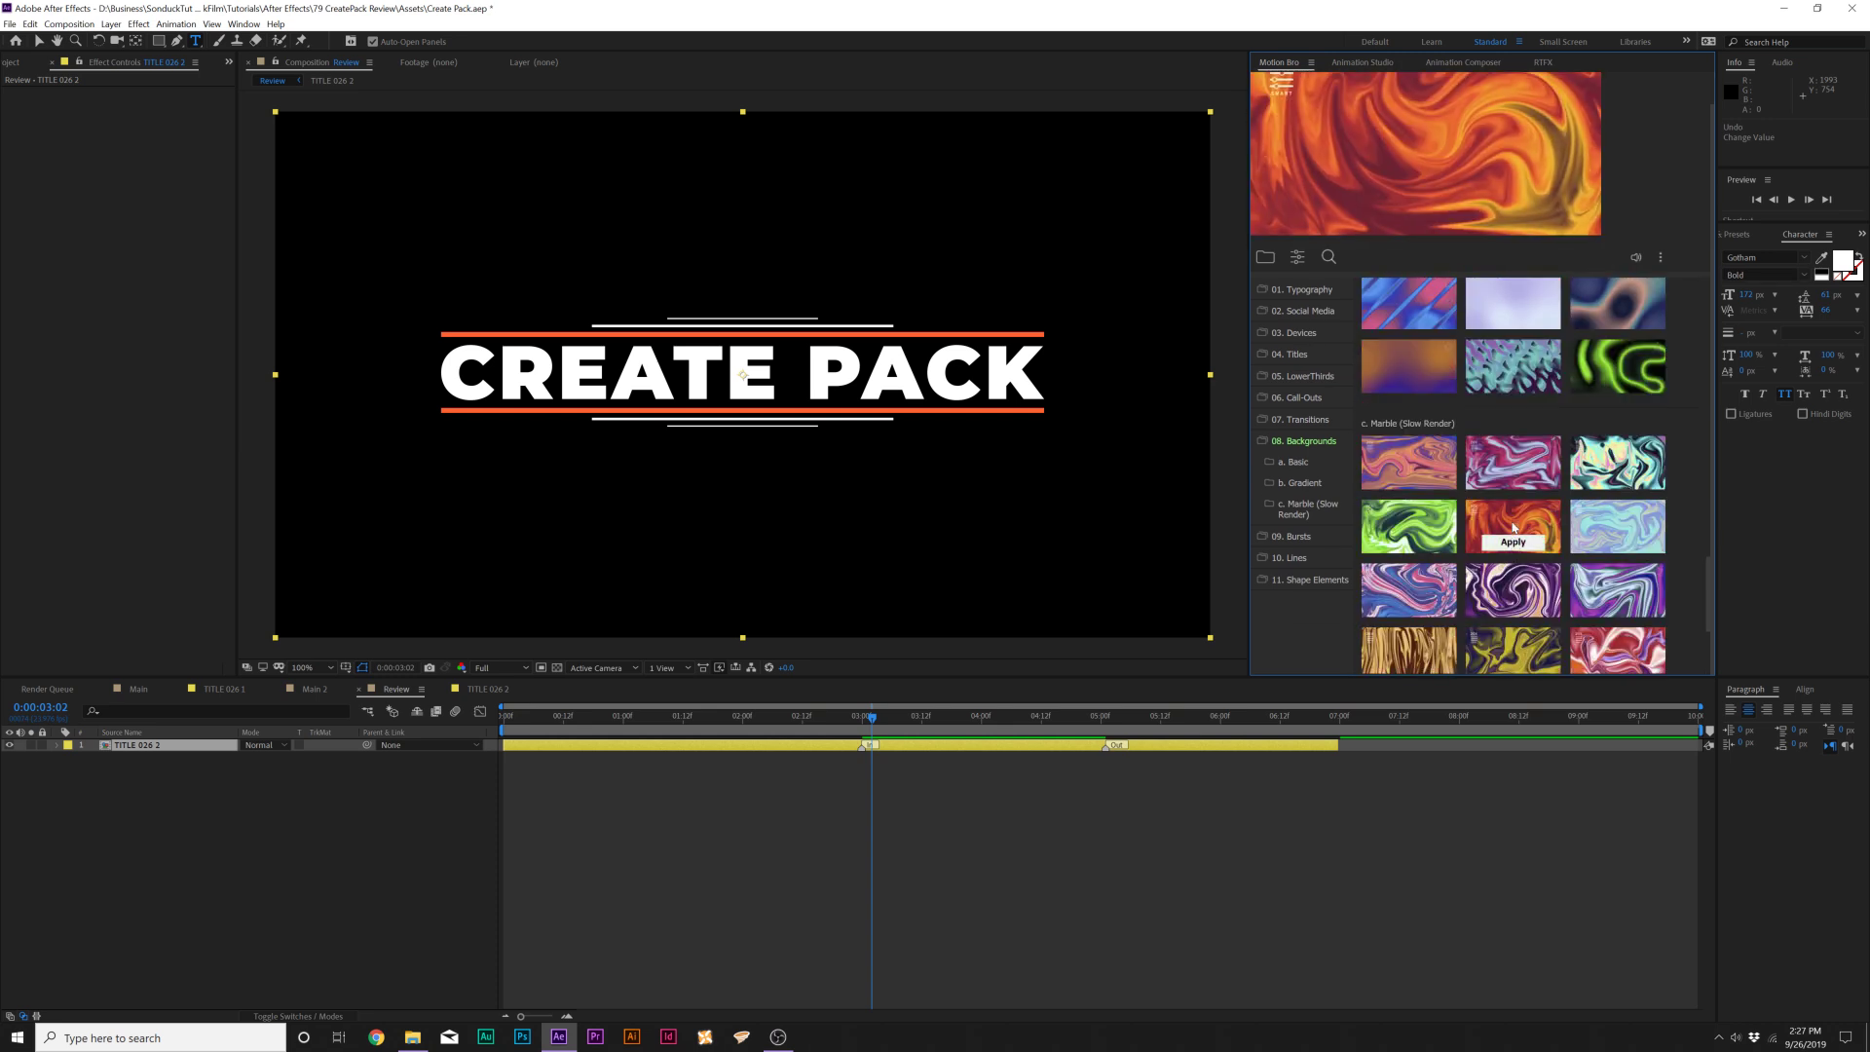
scroll(1513, 527, down, 3)
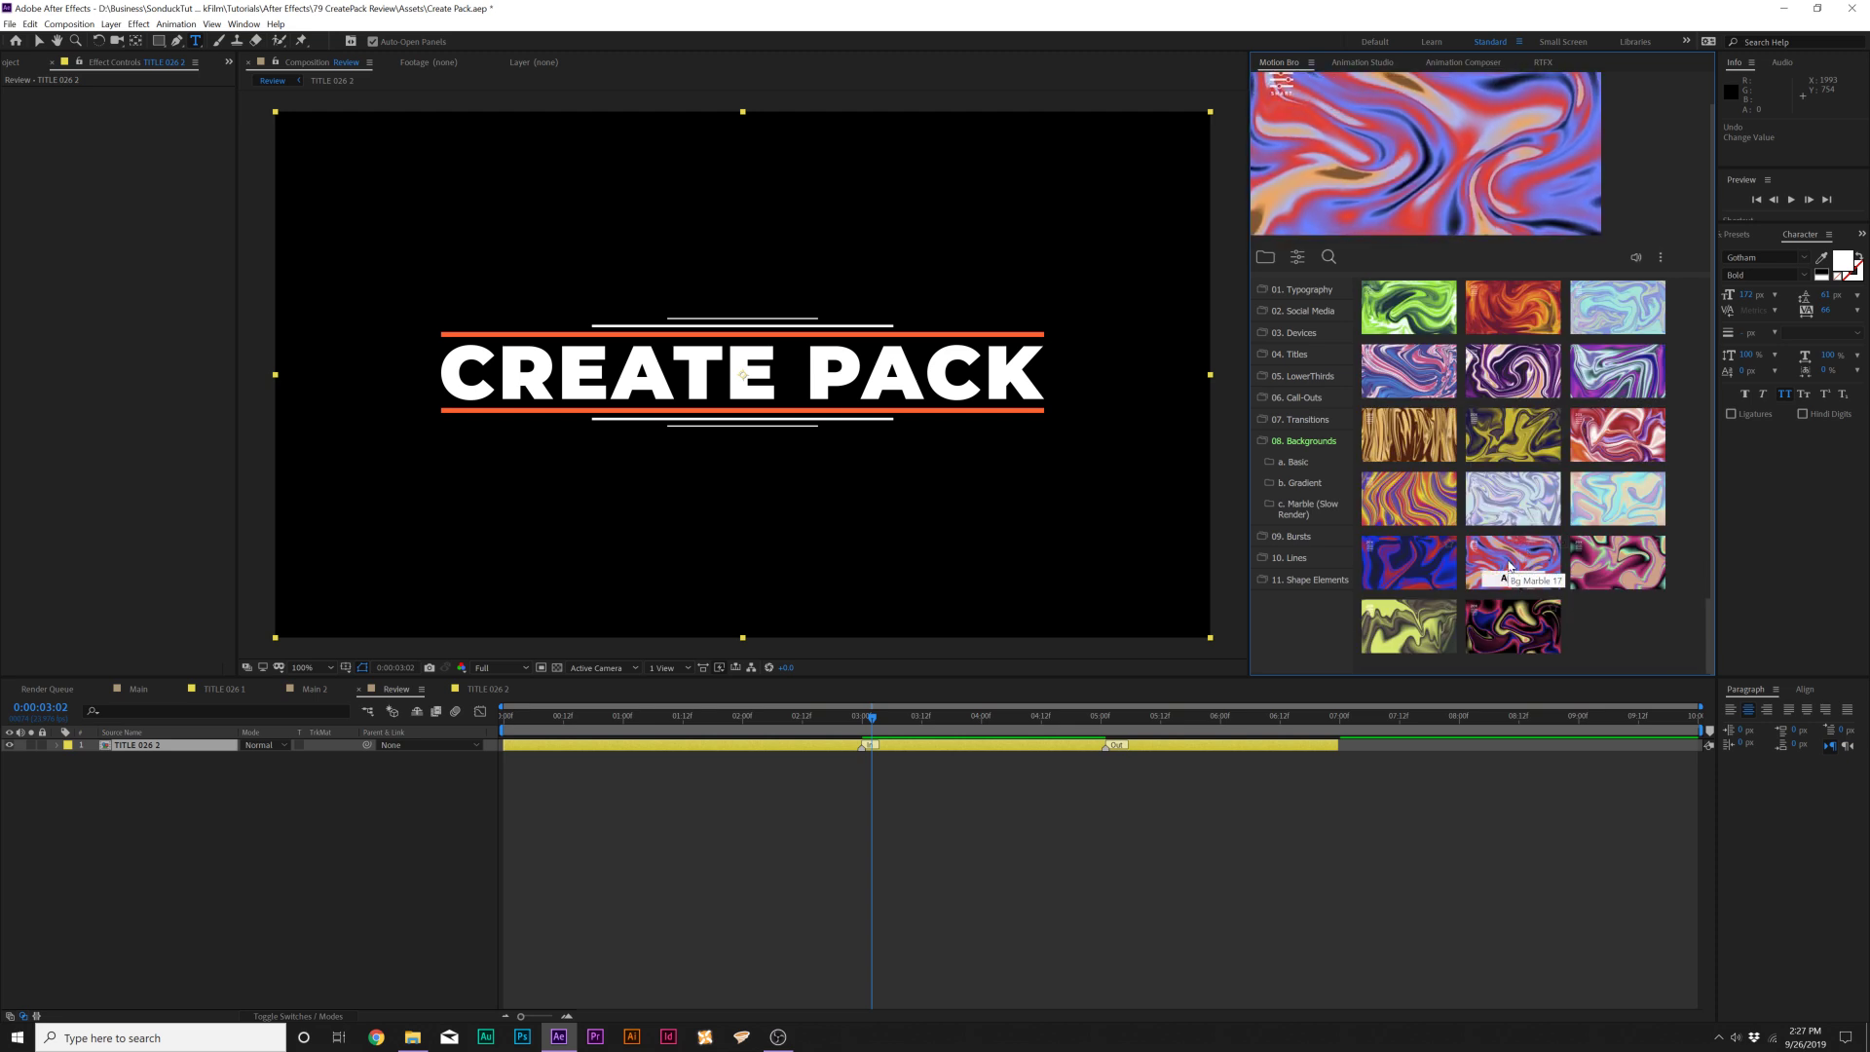
mouse_move(1508, 631)
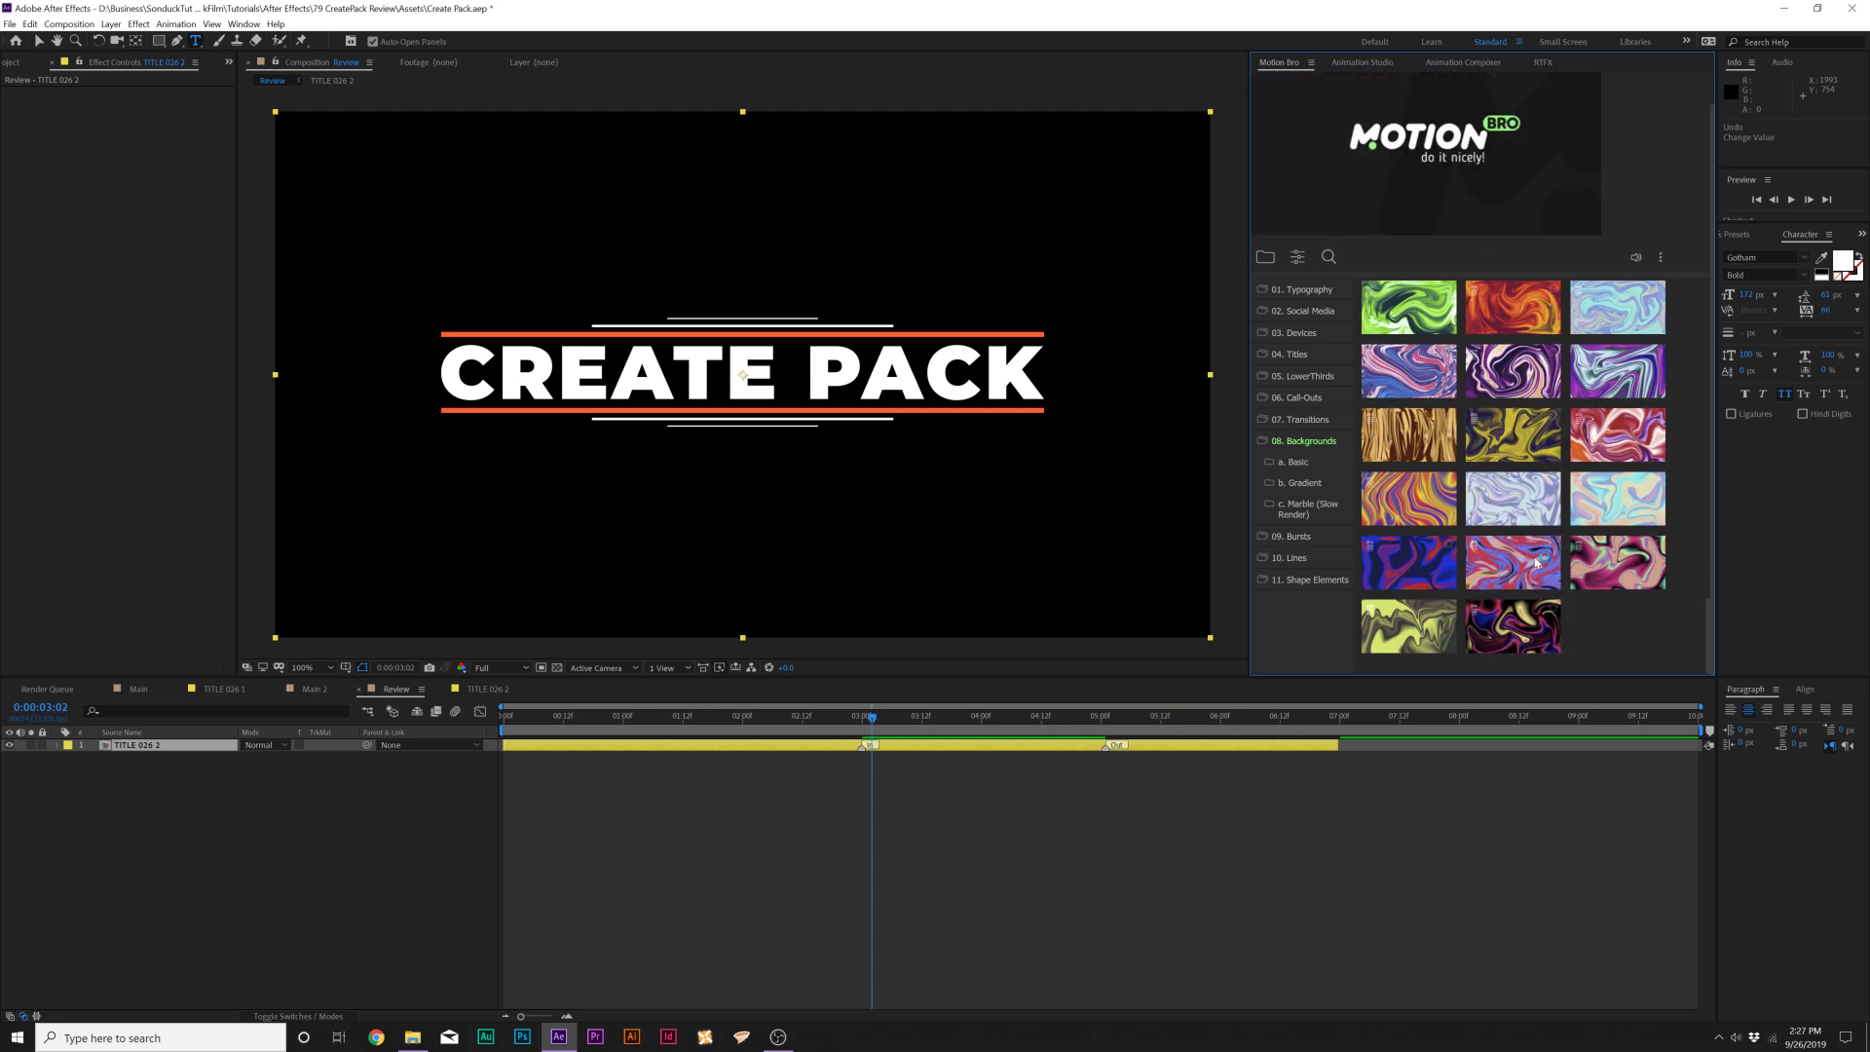
mouse_move(1407, 564)
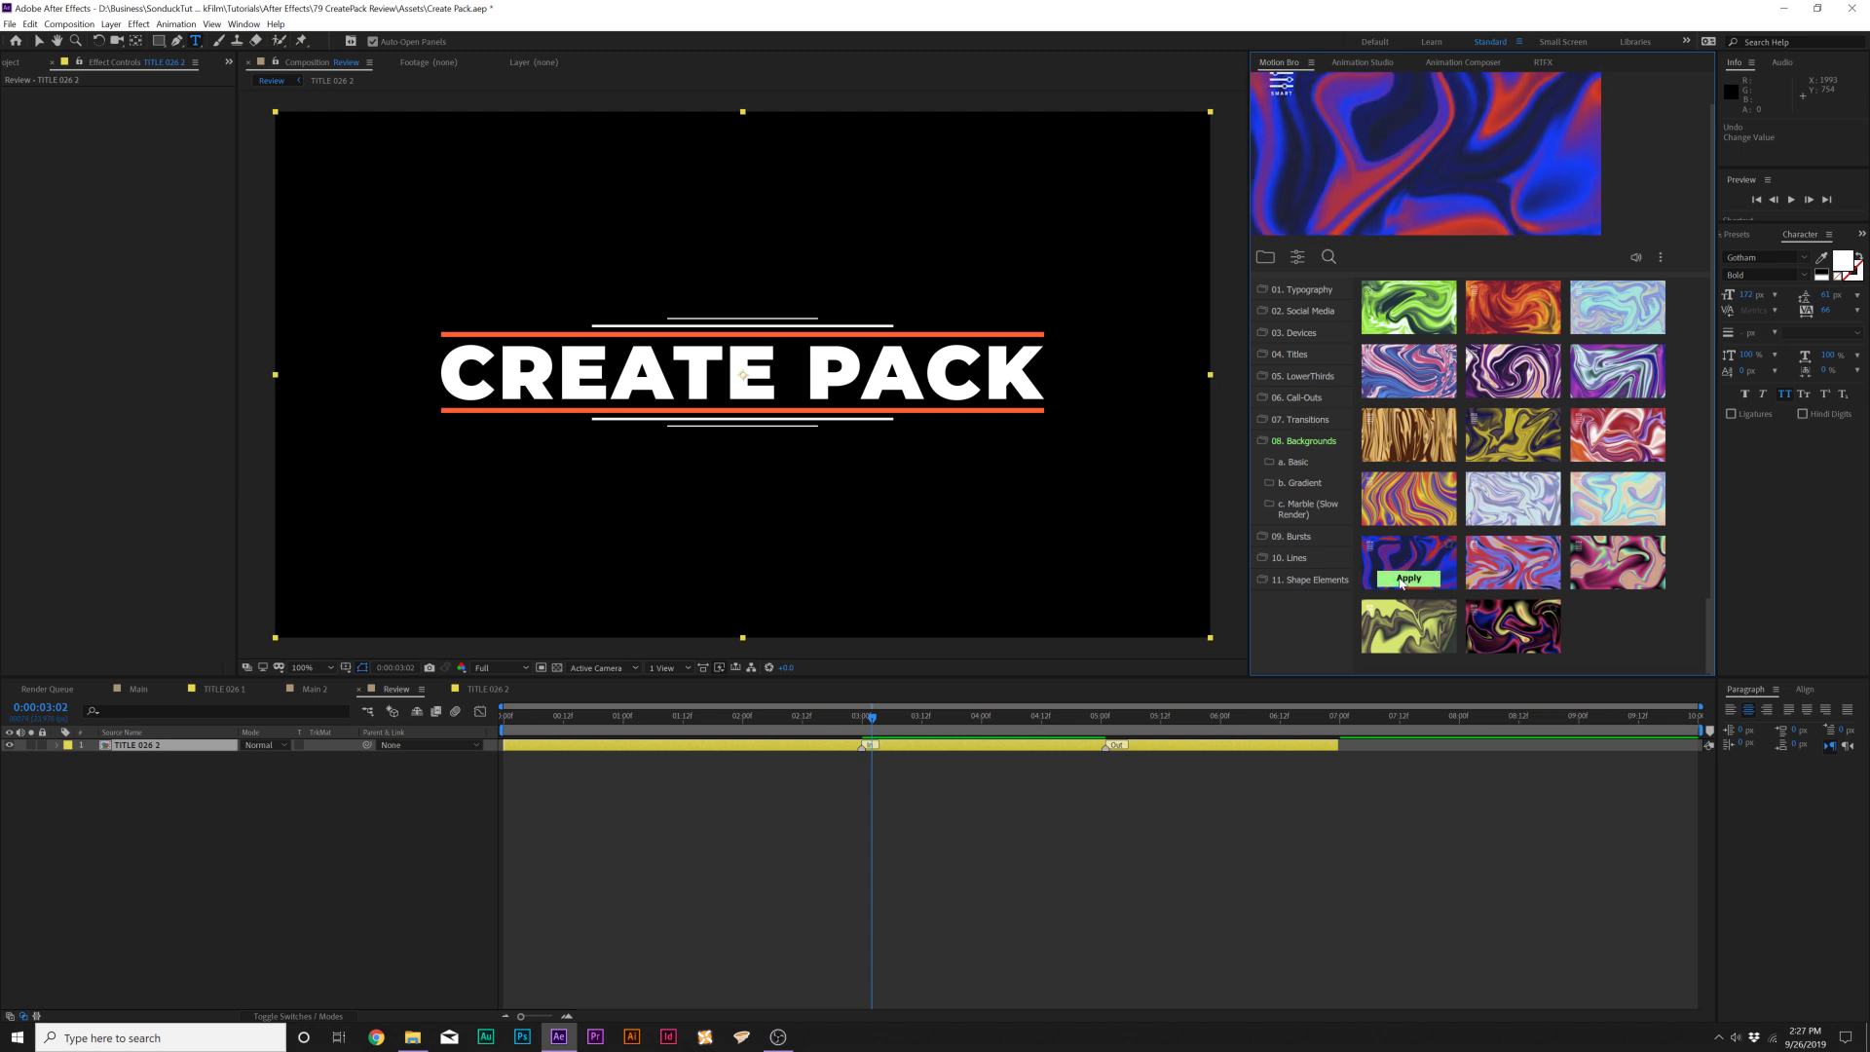
- Apply Bg Marble 16, move it below the title layer, and set its opacity to 30%
click(1402, 579)
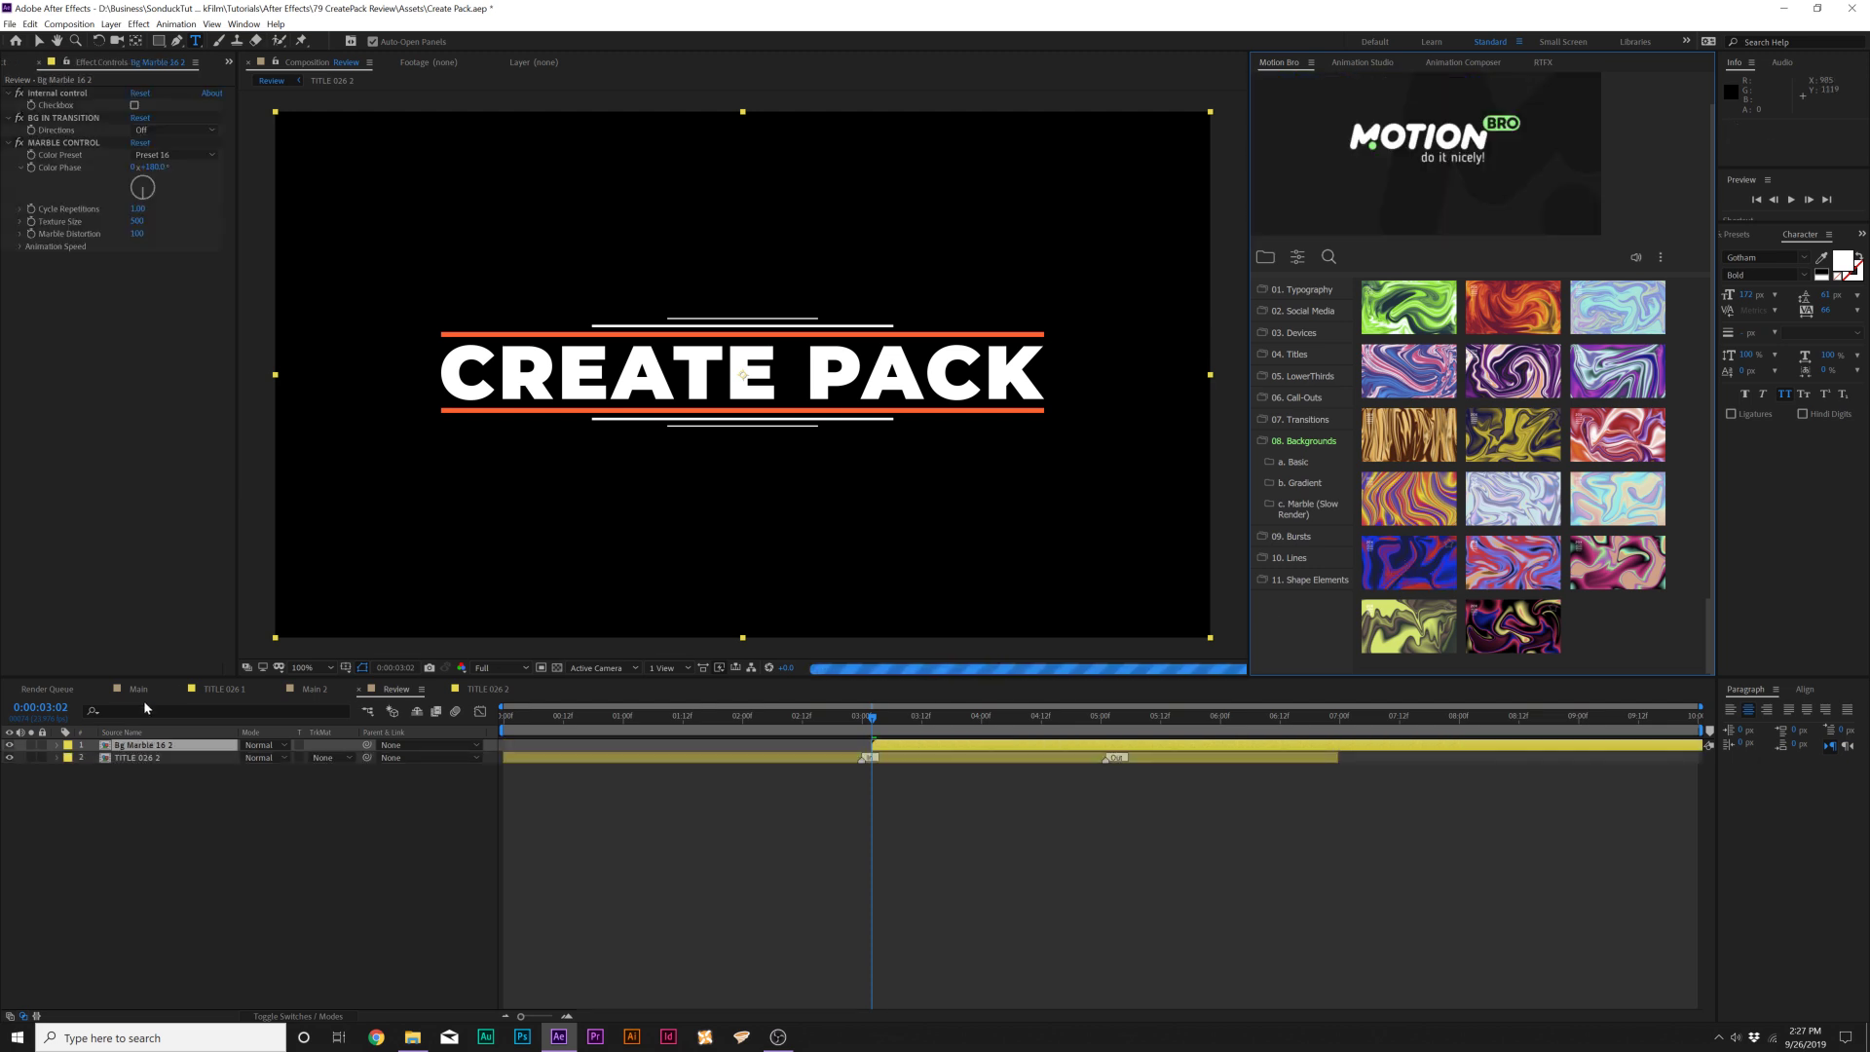
drag(140, 750, 135, 774)
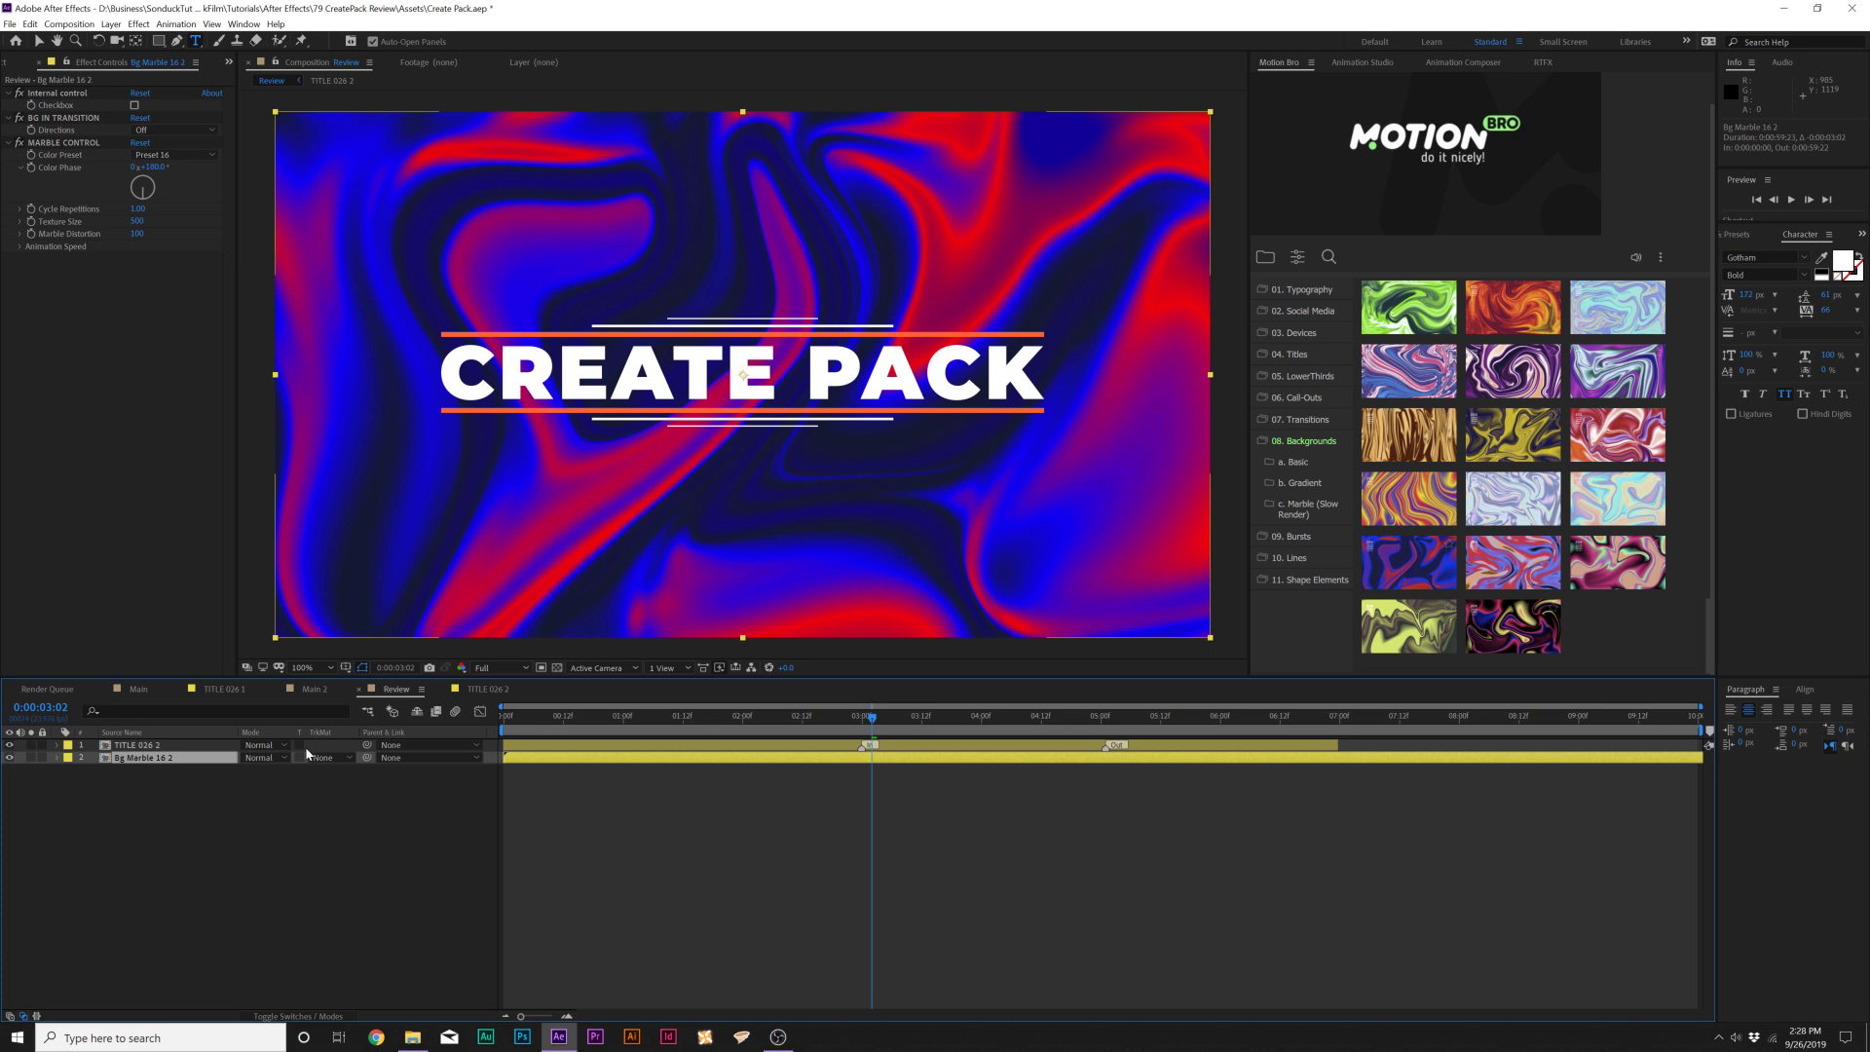
drag(217, 769, 225, 776)
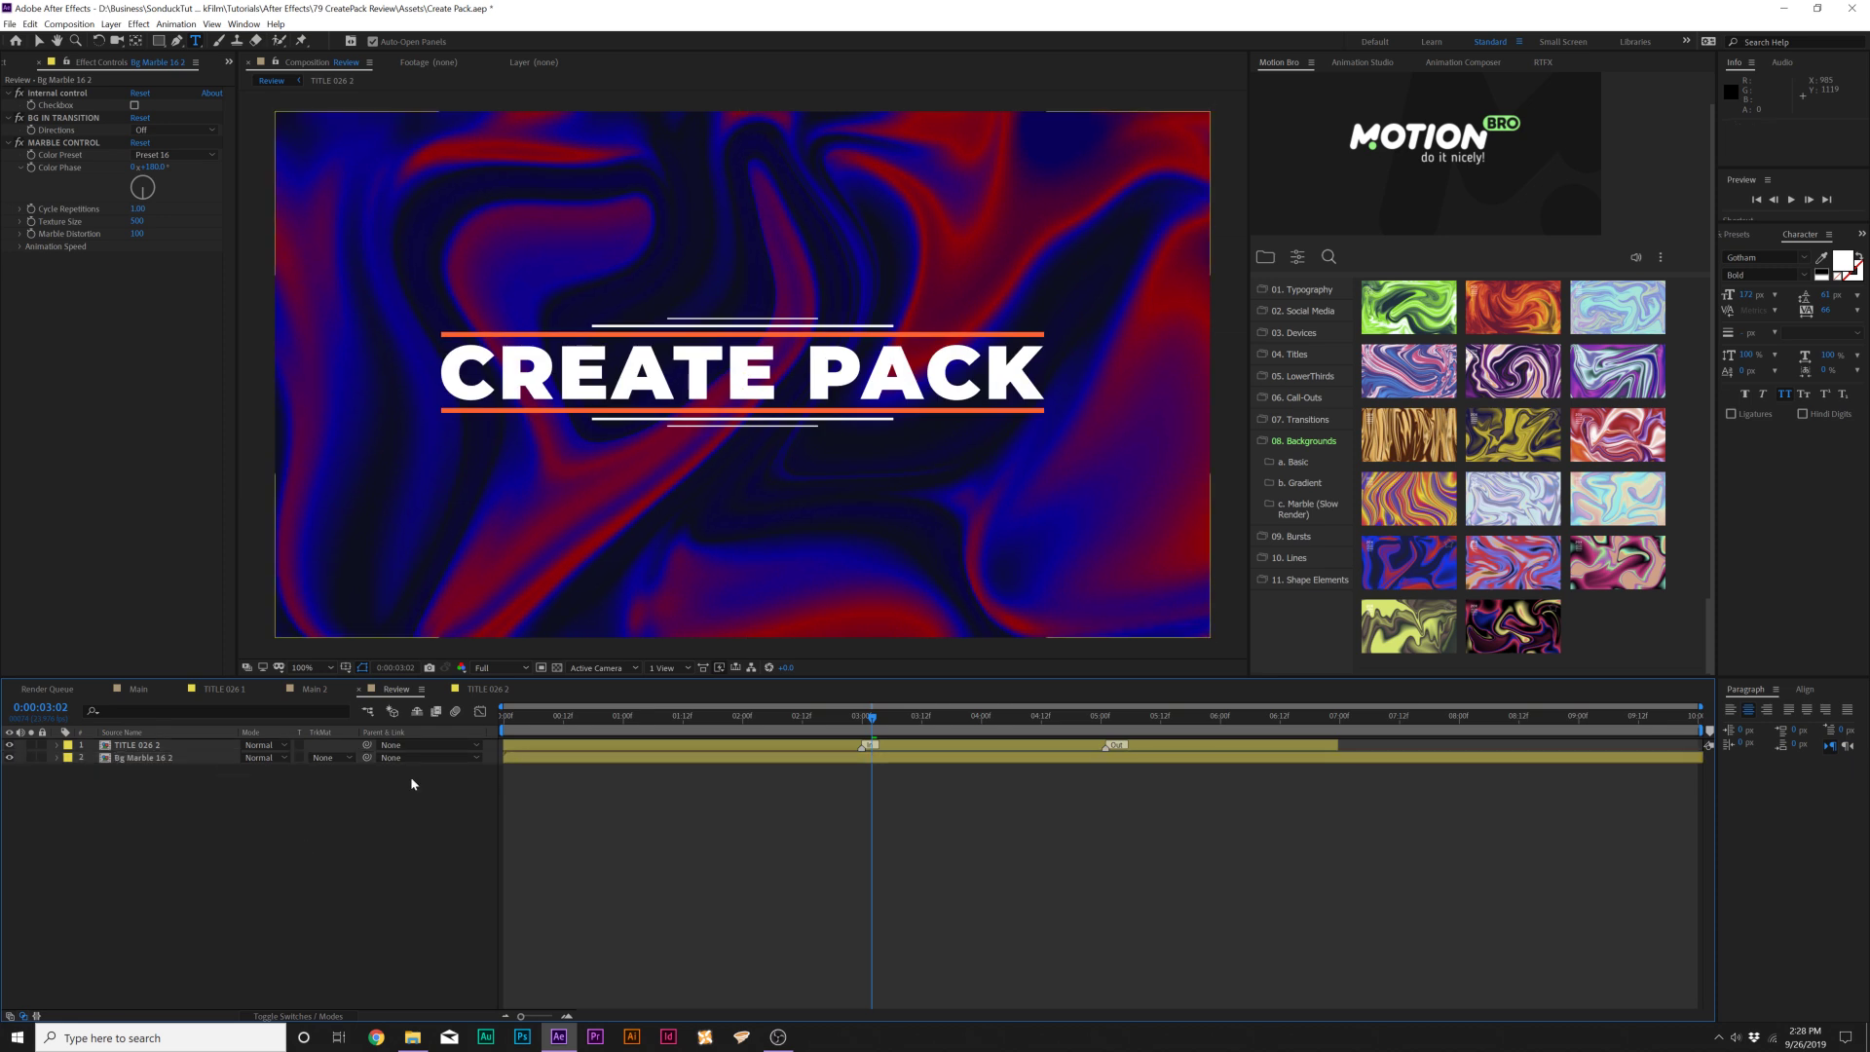
click(1305, 419)
- Apply the Transition Circle 02 preset and play back the circle transition
scroll(1500, 498, down, 1)
scroll(1500, 498, down, 4)
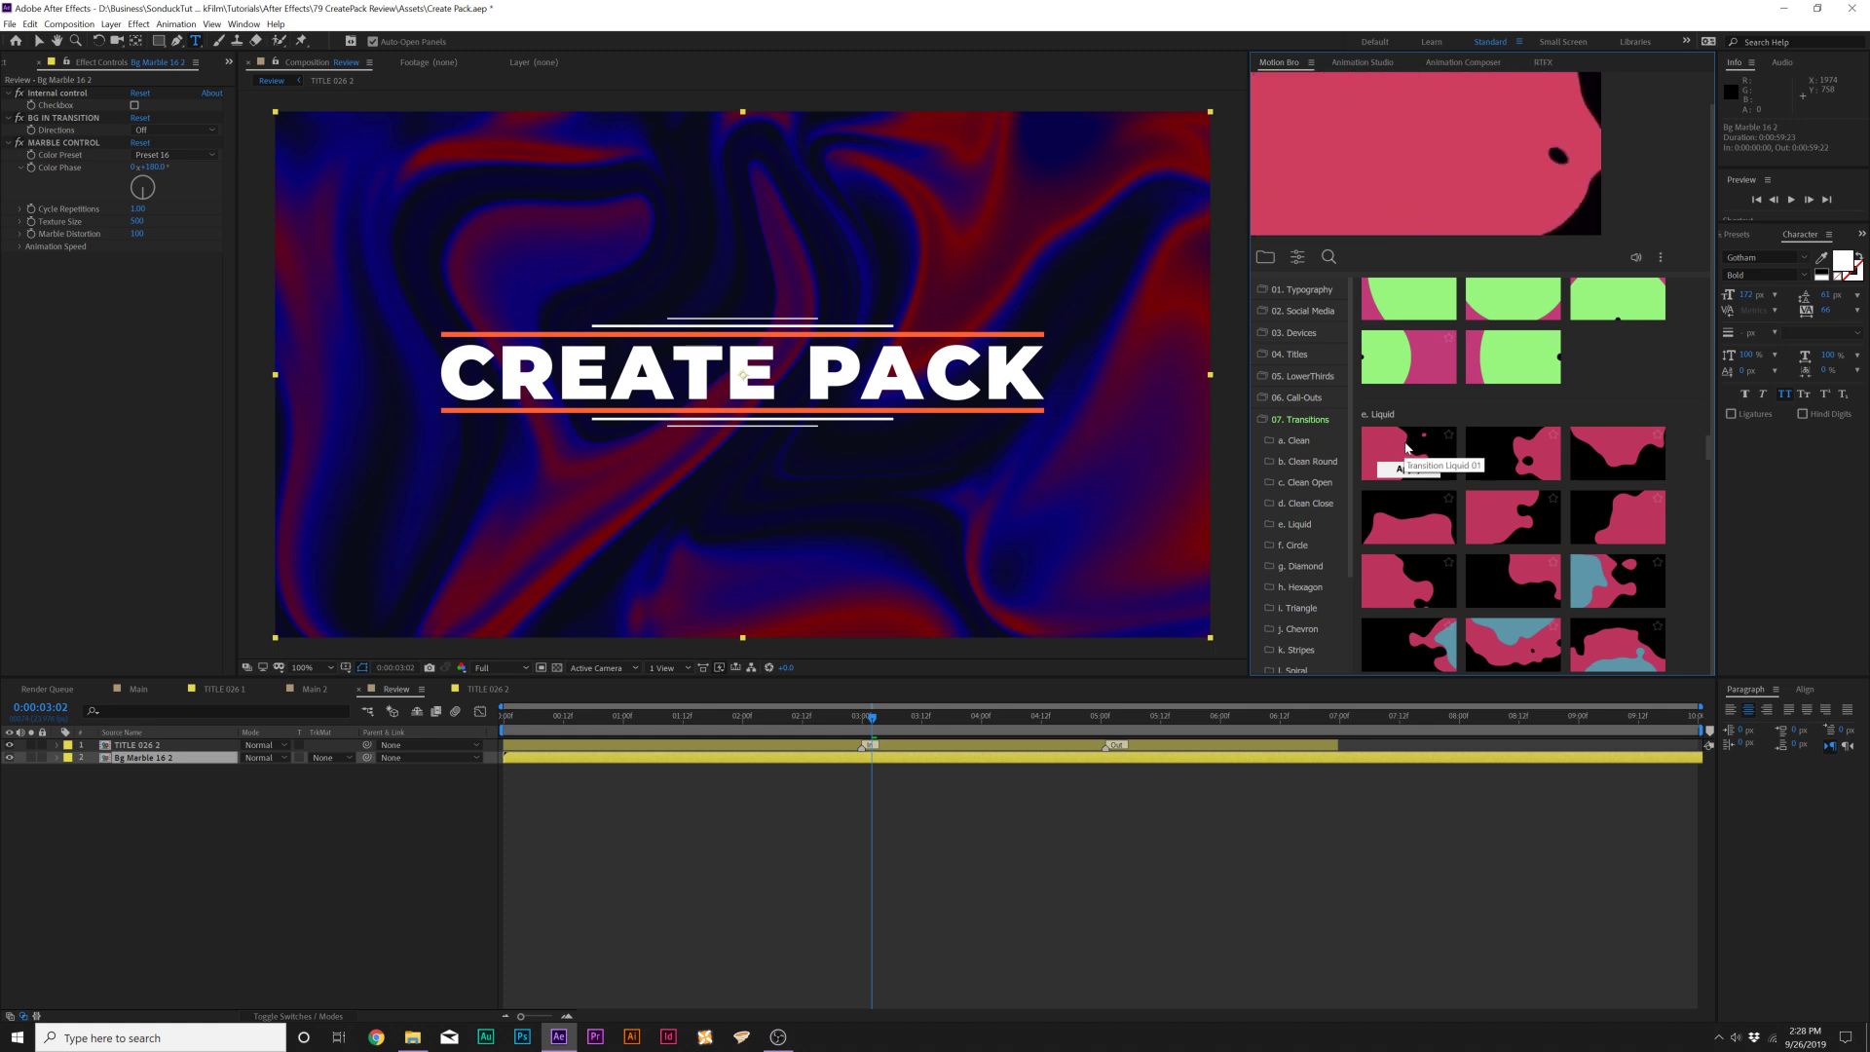
scroll(1412, 463, down, 3)
scroll(1412, 472, down, 3)
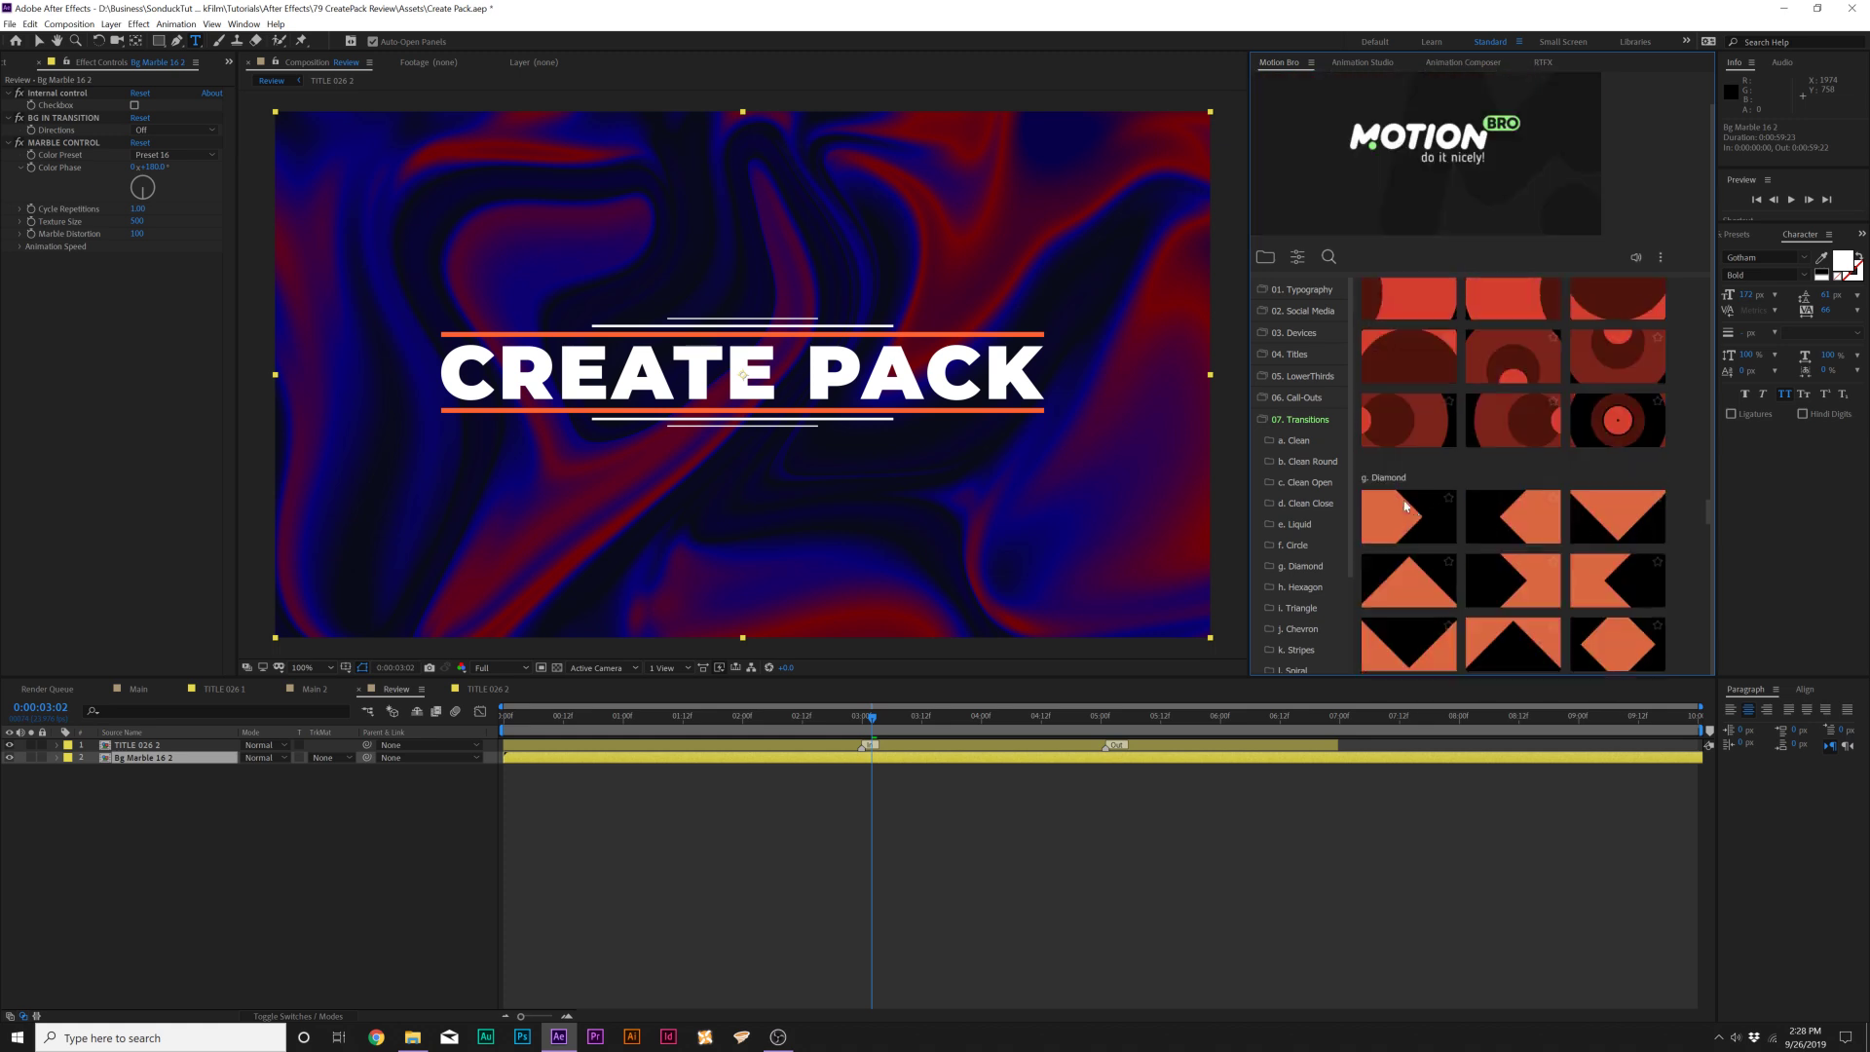
scroll(1506, 327, up, 3)
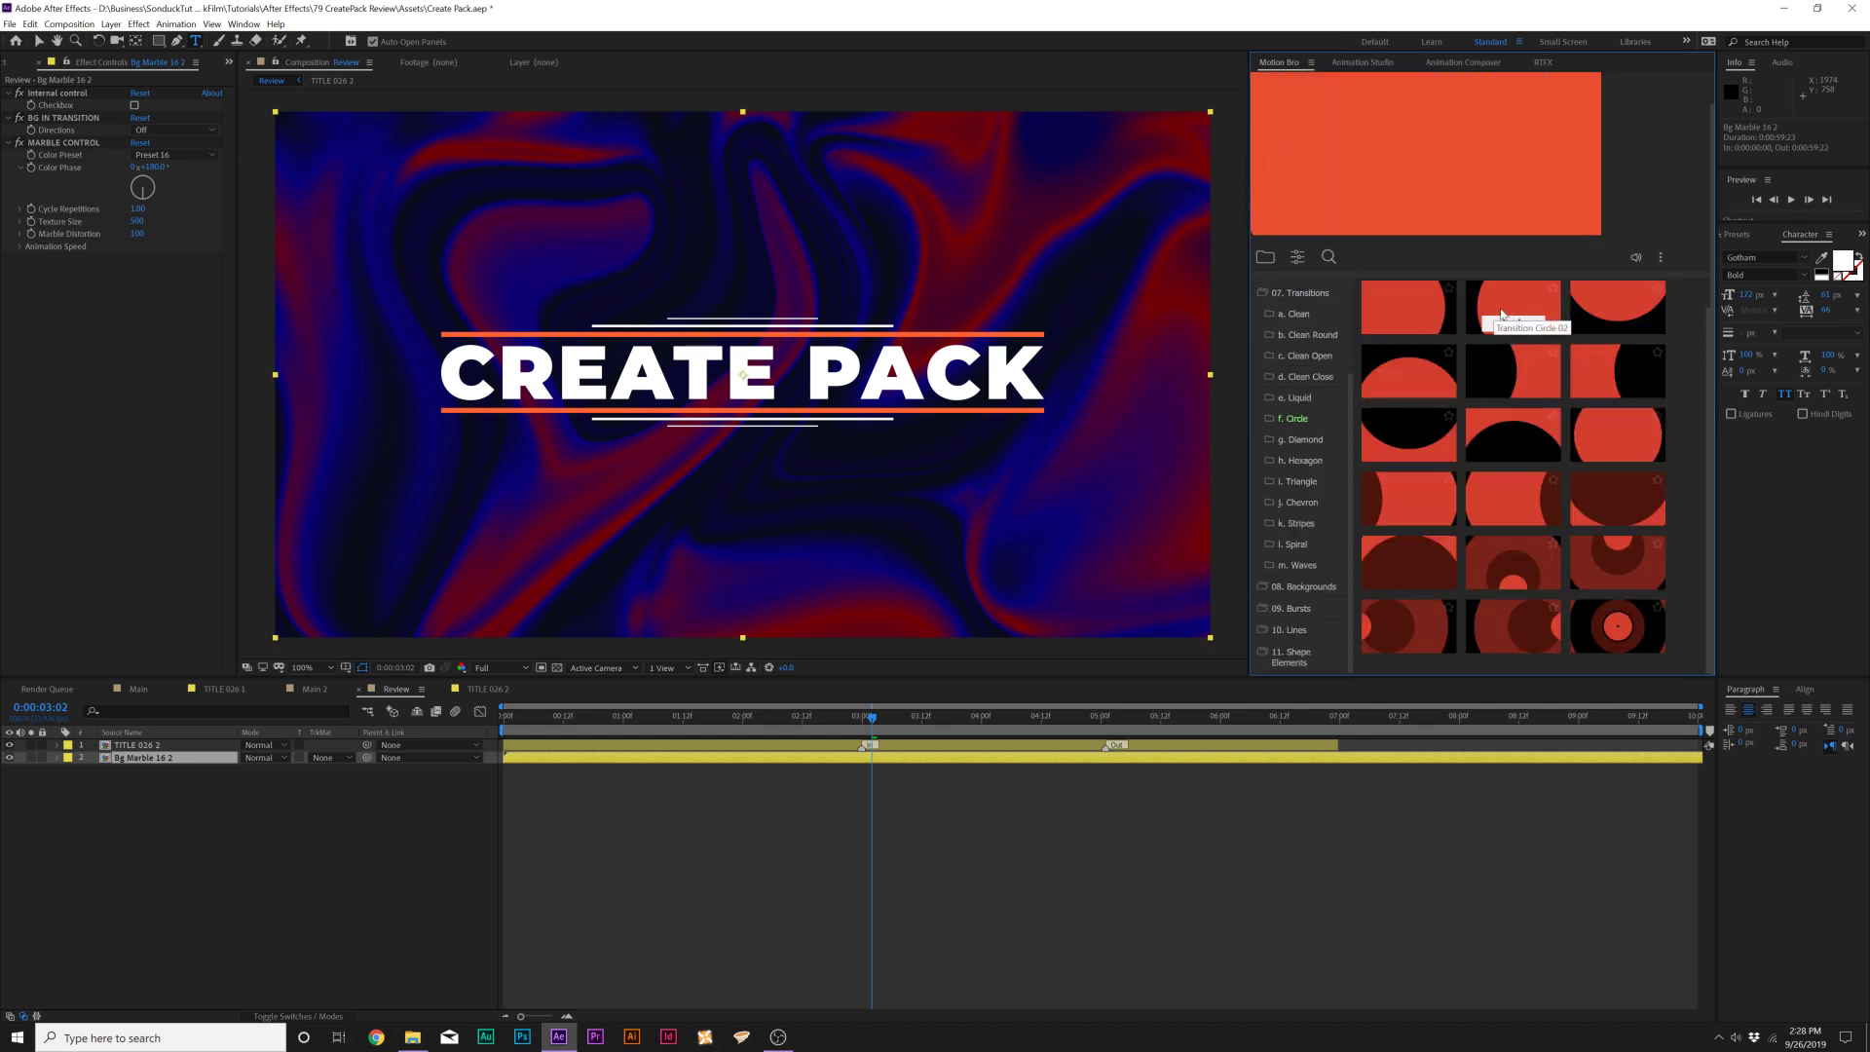
click(1507, 325)
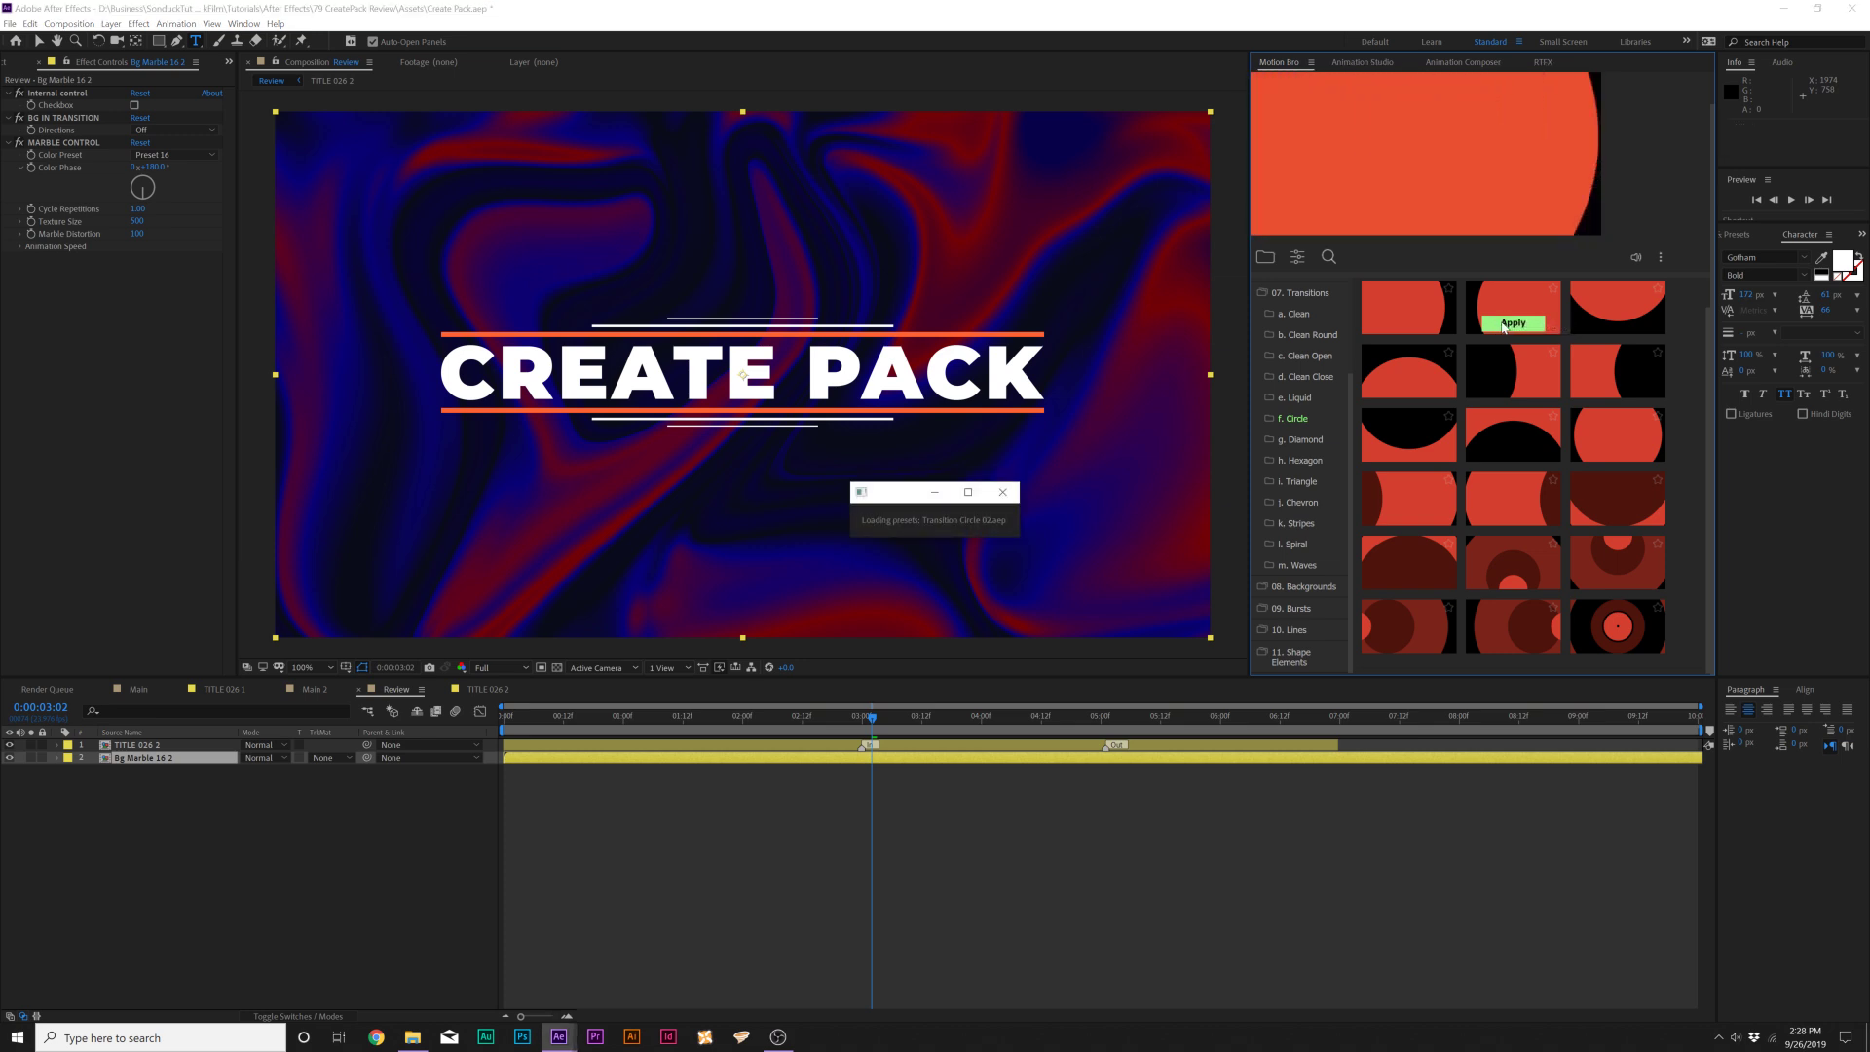
key(space)
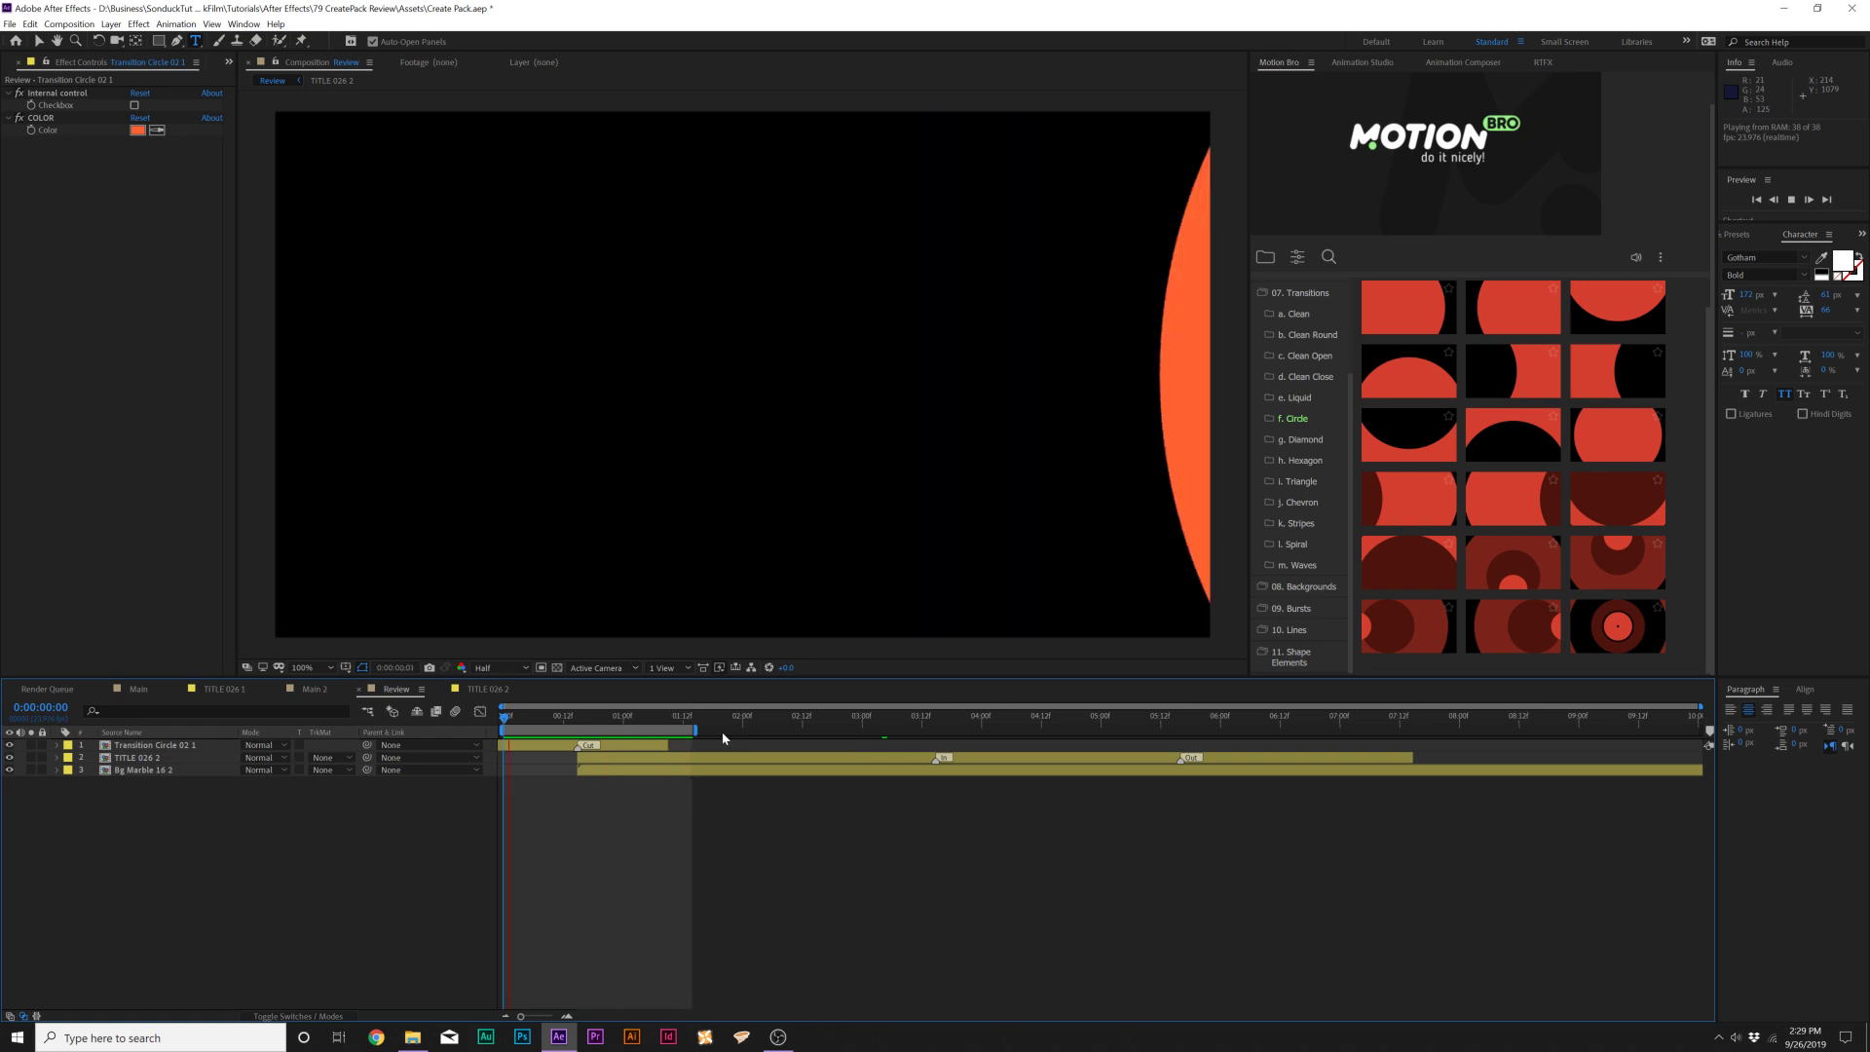
click(651, 722)
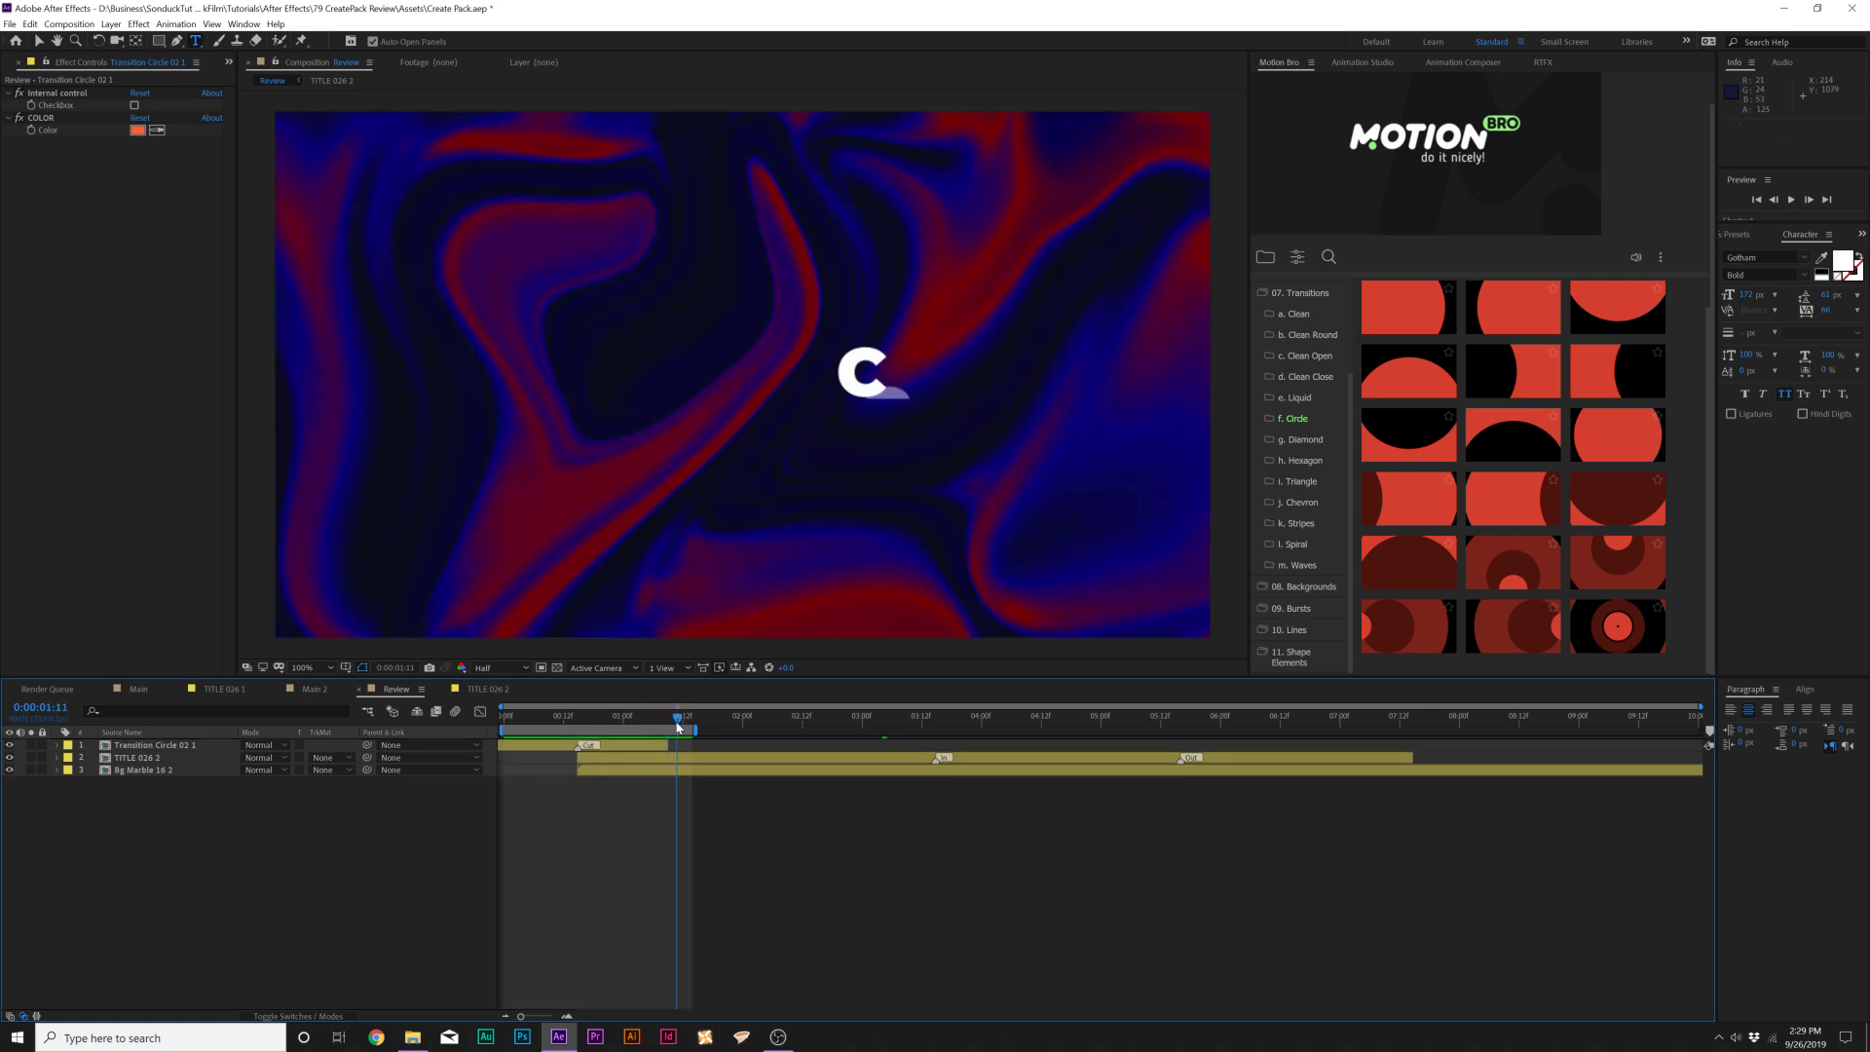
- Move the playhead to about two seconds and bring up the 09. Bursts presets
scroll(1329, 359, up, 1)
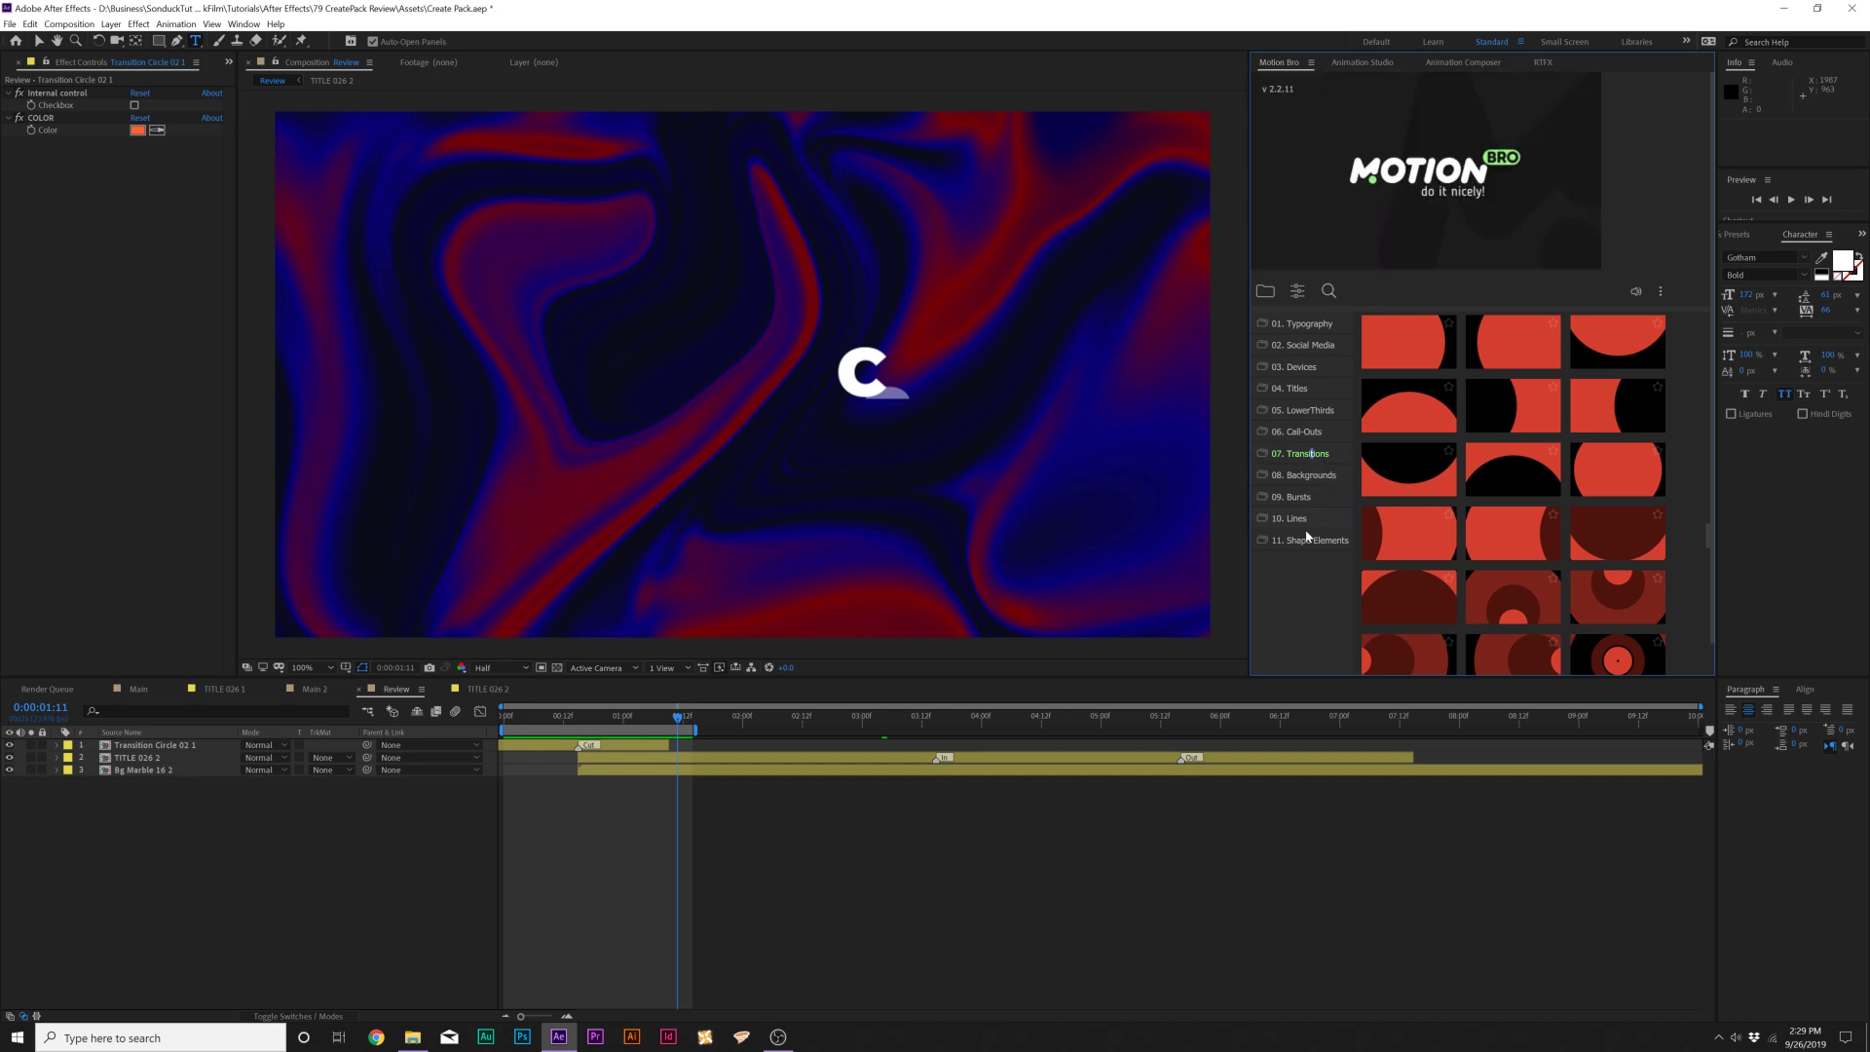
drag(741, 724, 821, 726)
click(1308, 499)
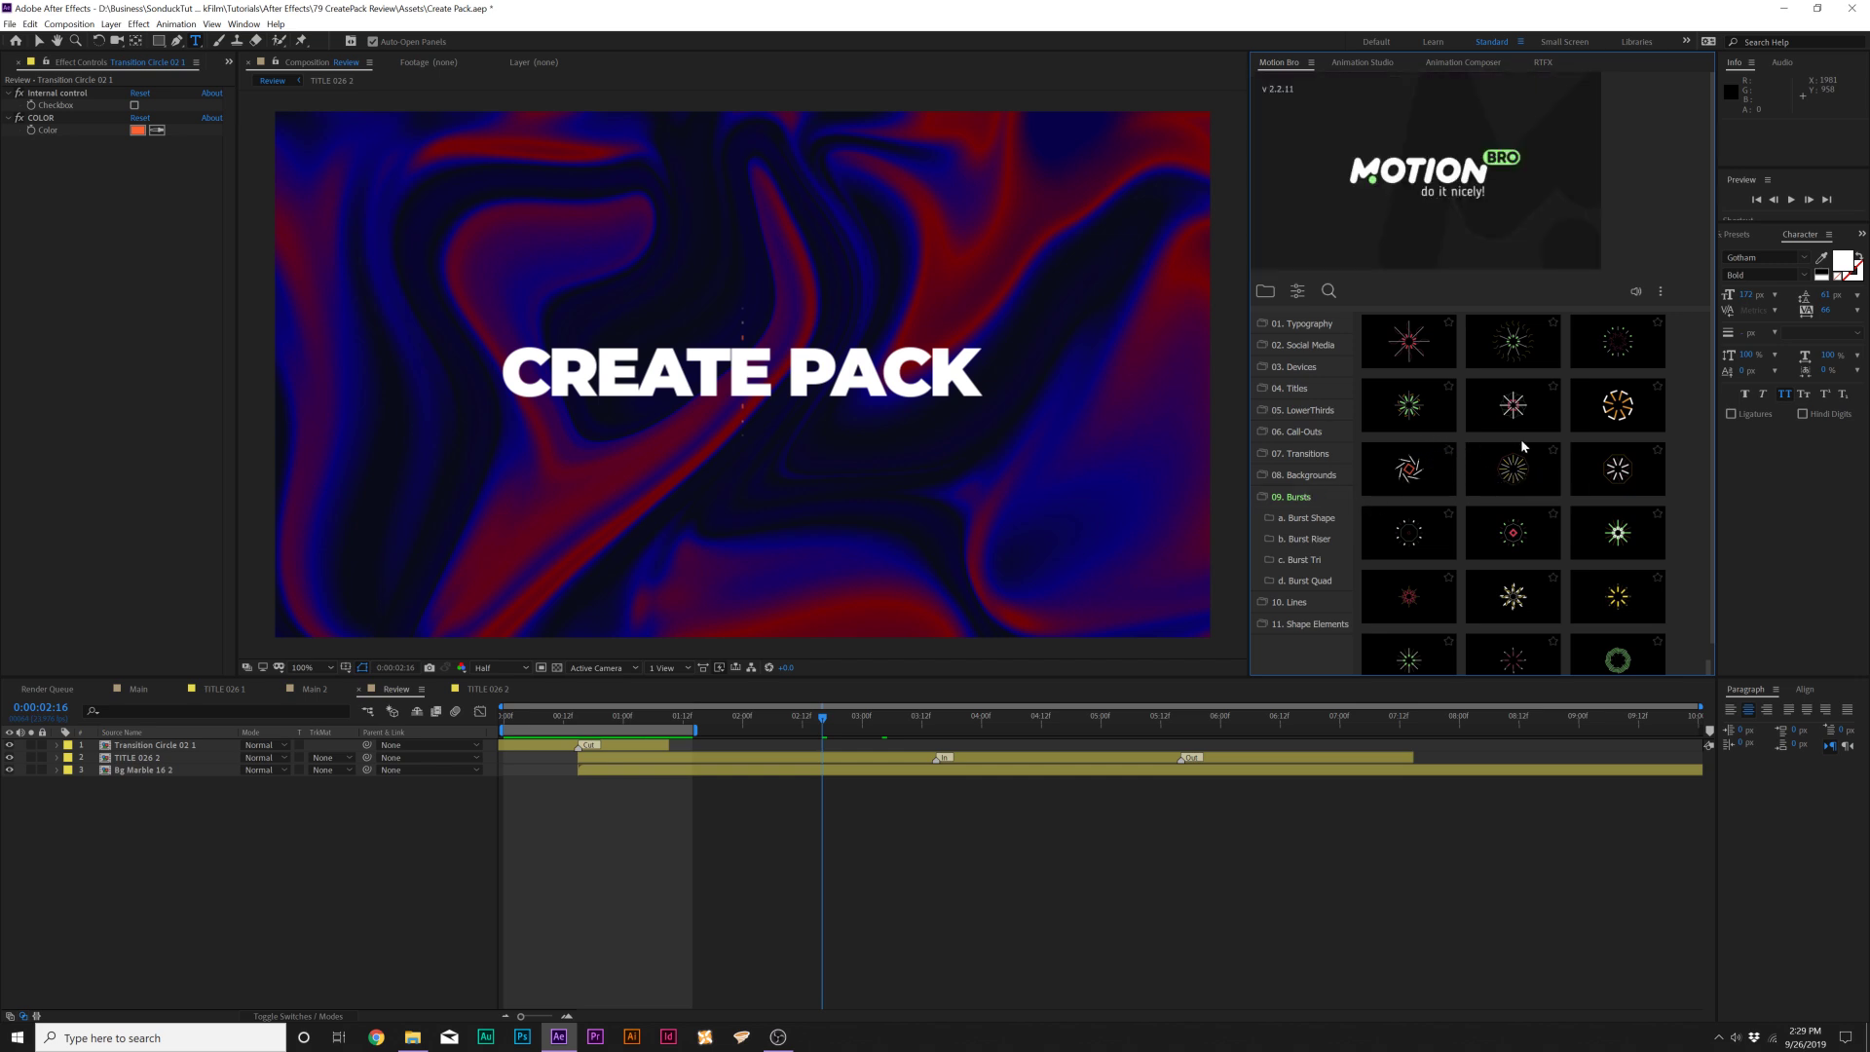
- Set the time to 0:00:04:06, browse the Bursts grid to Burst Tri, and apply Burst tri 07
click(1011, 718)
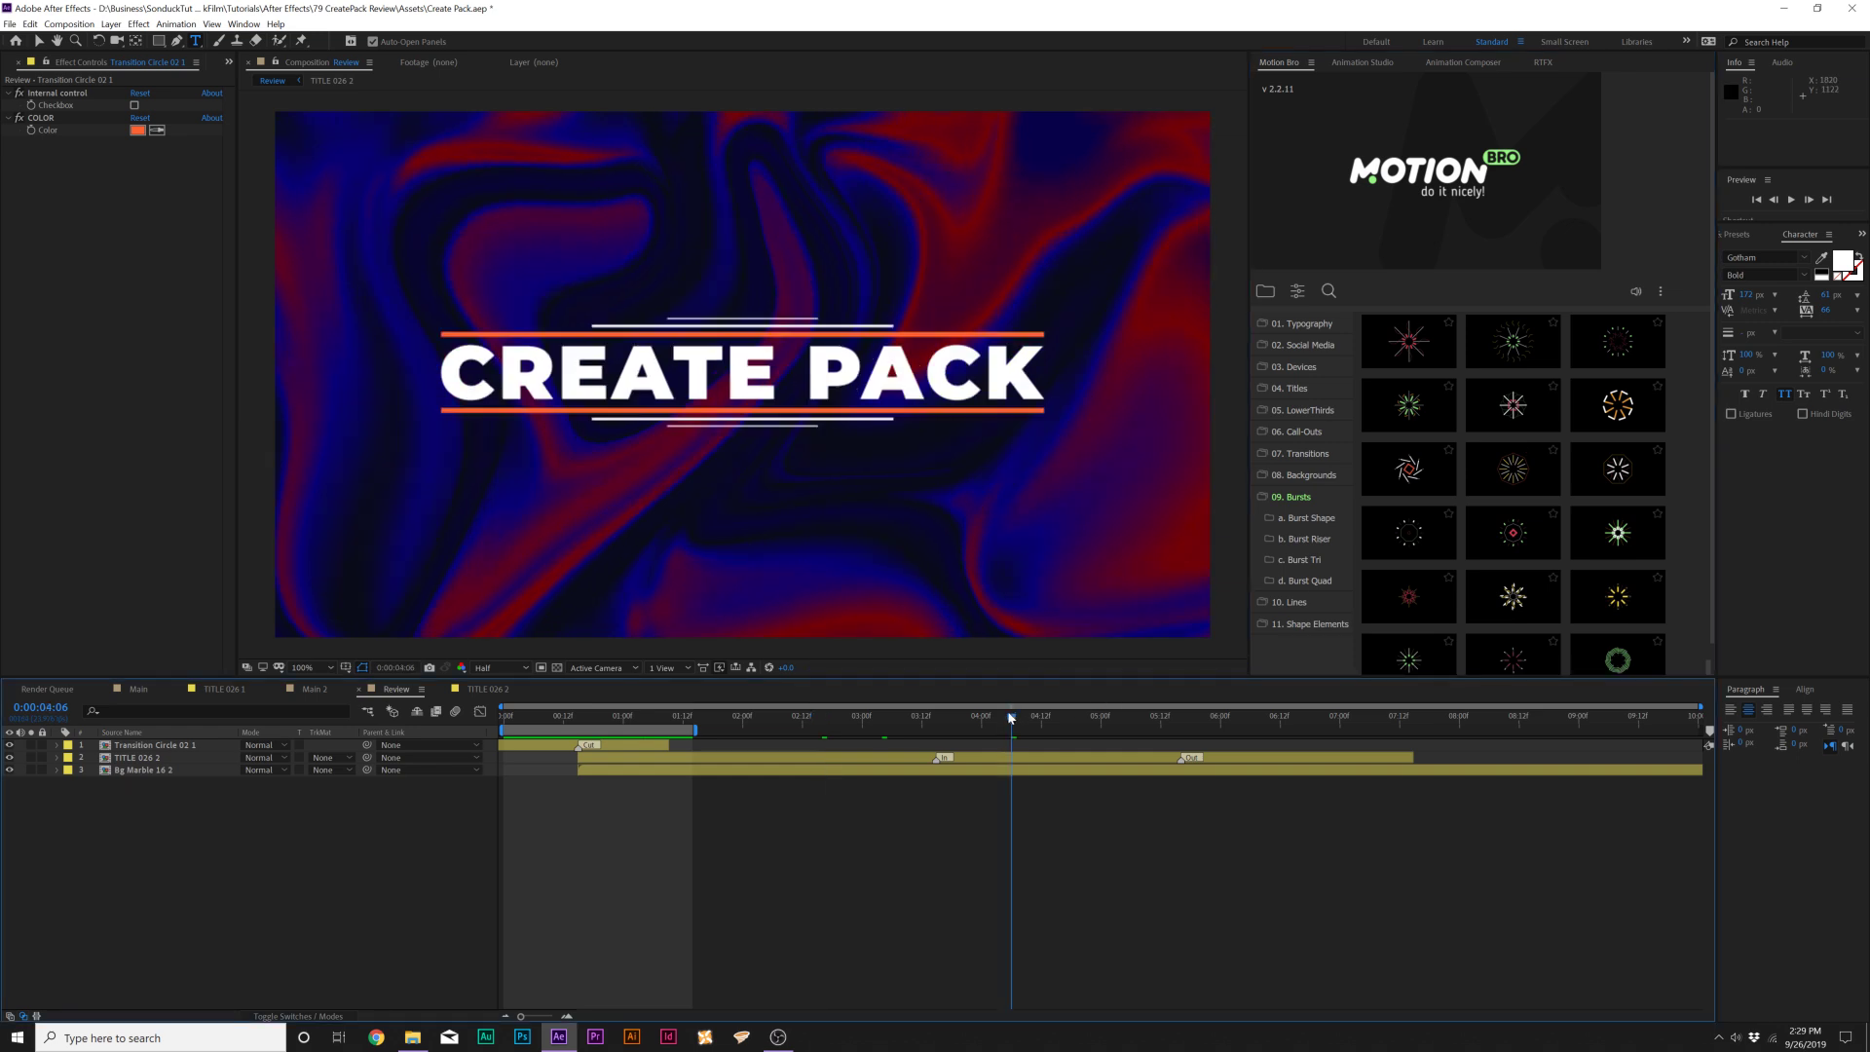
scroll(1553, 507, down, 5)
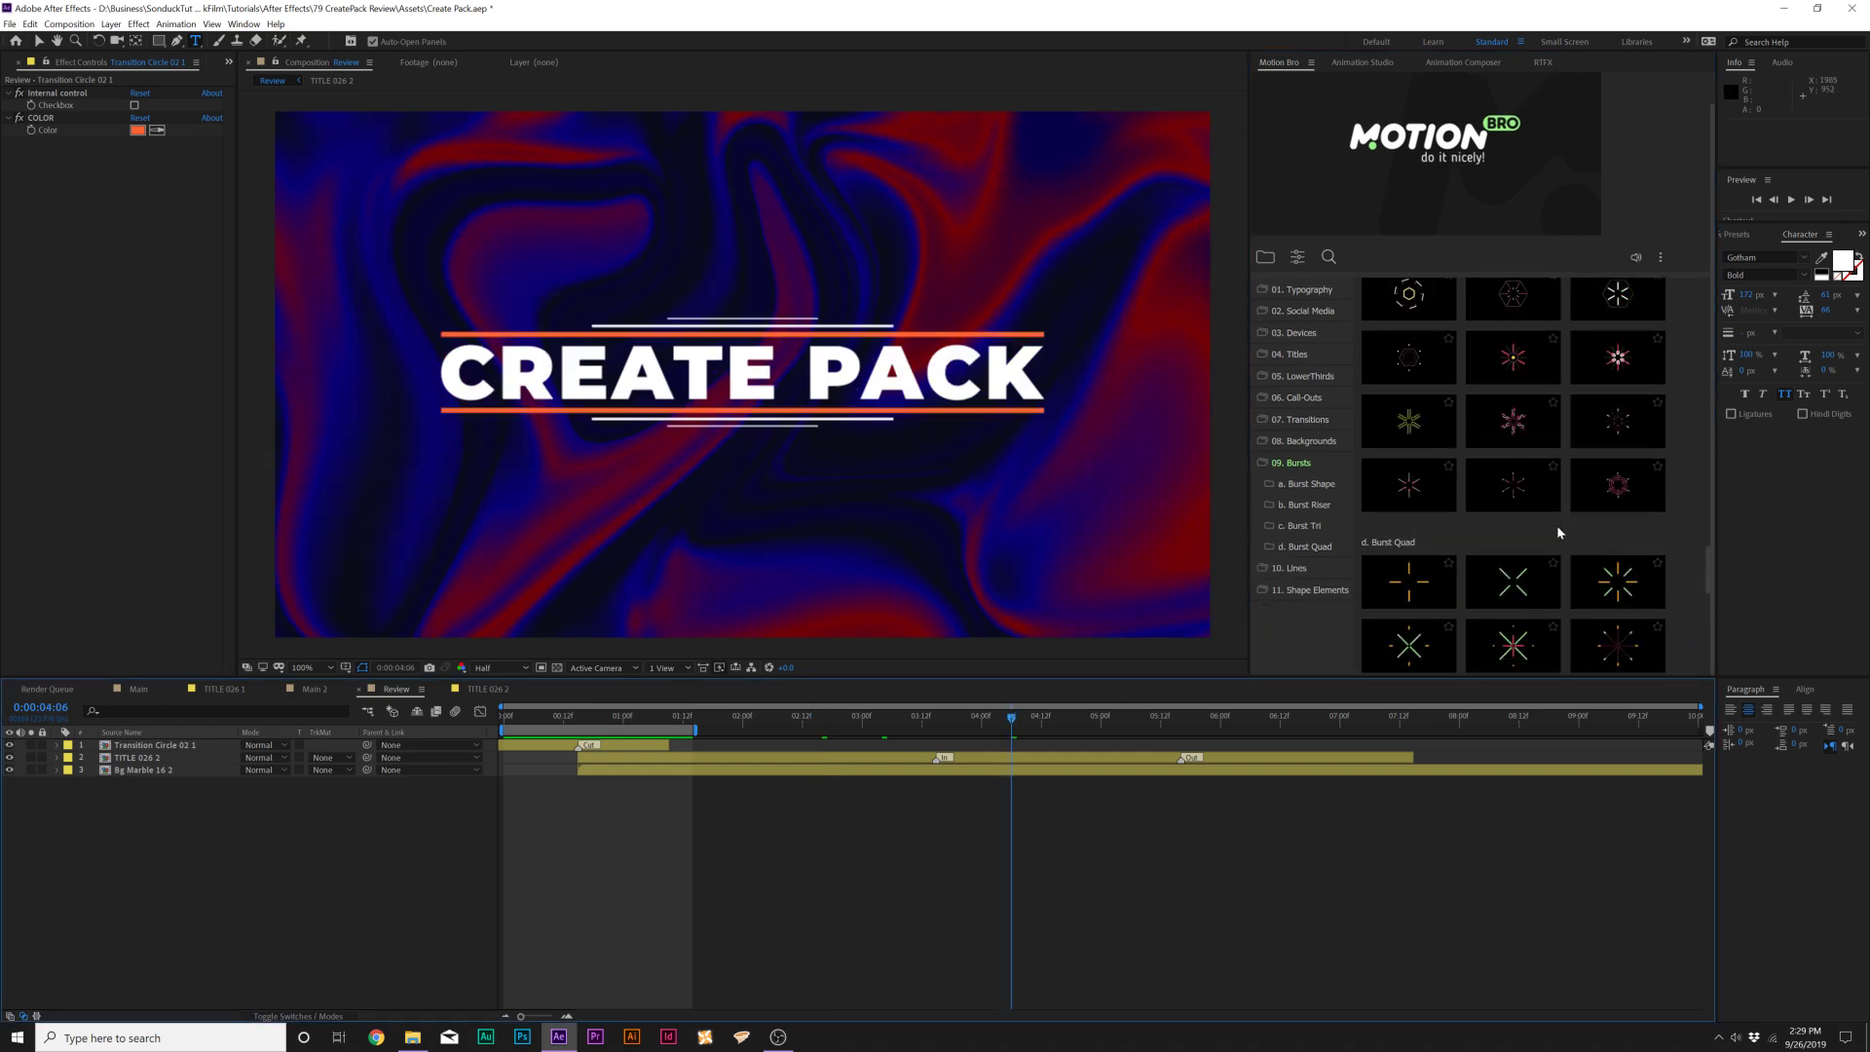
scroll(1556, 526, up, 8)
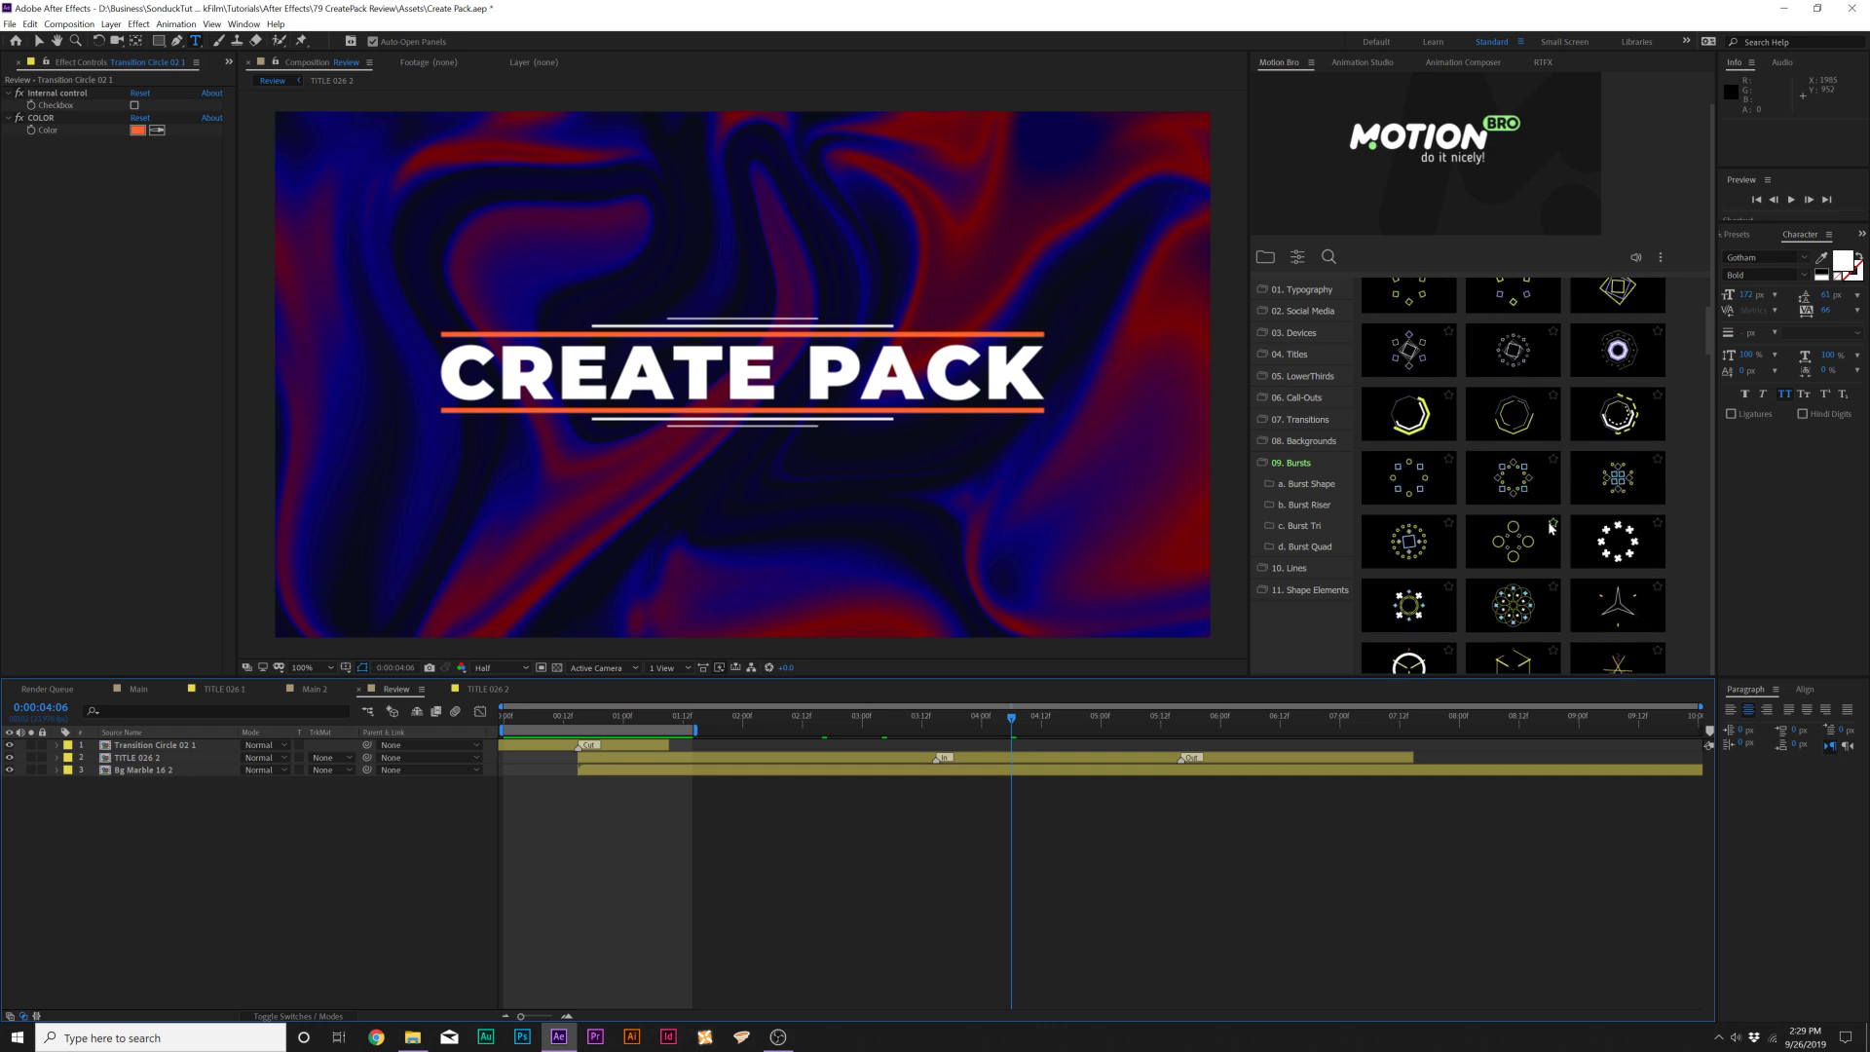
mouse_move(1525, 475)
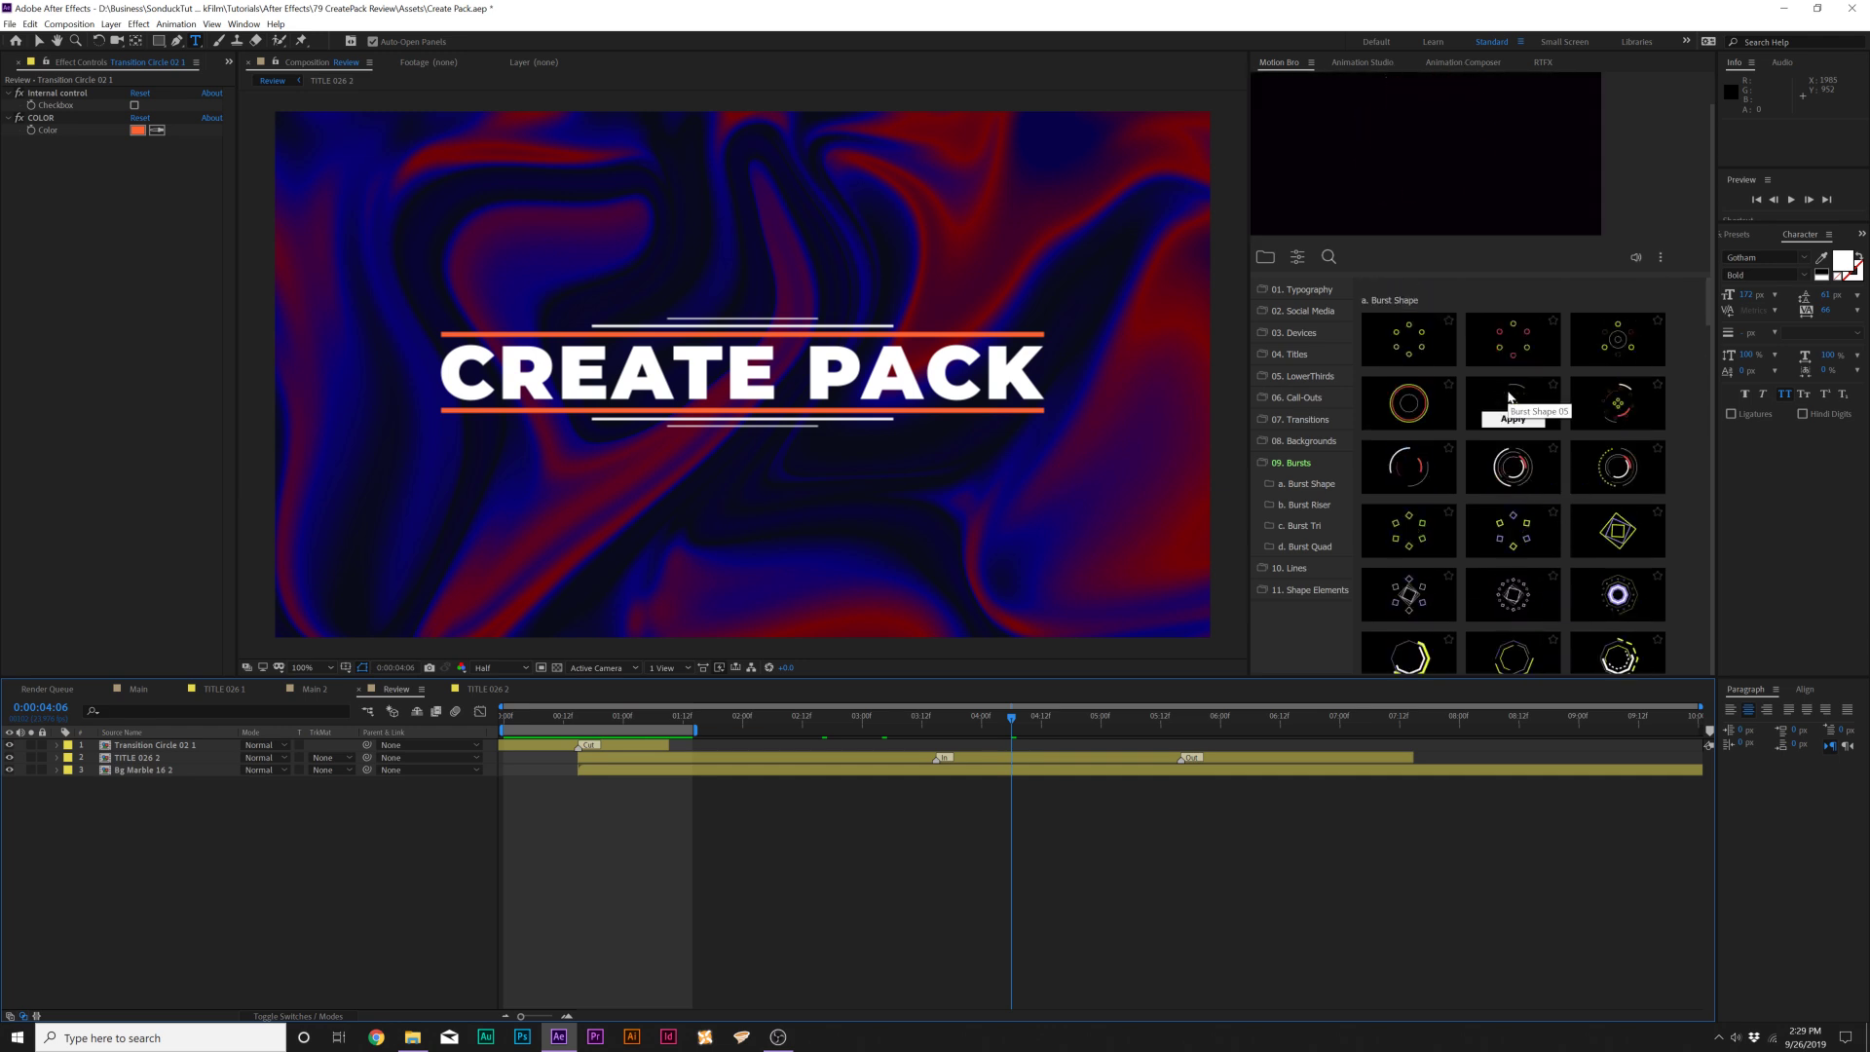
scroll(1507, 397, down, 3)
scroll(1498, 476, down, 3)
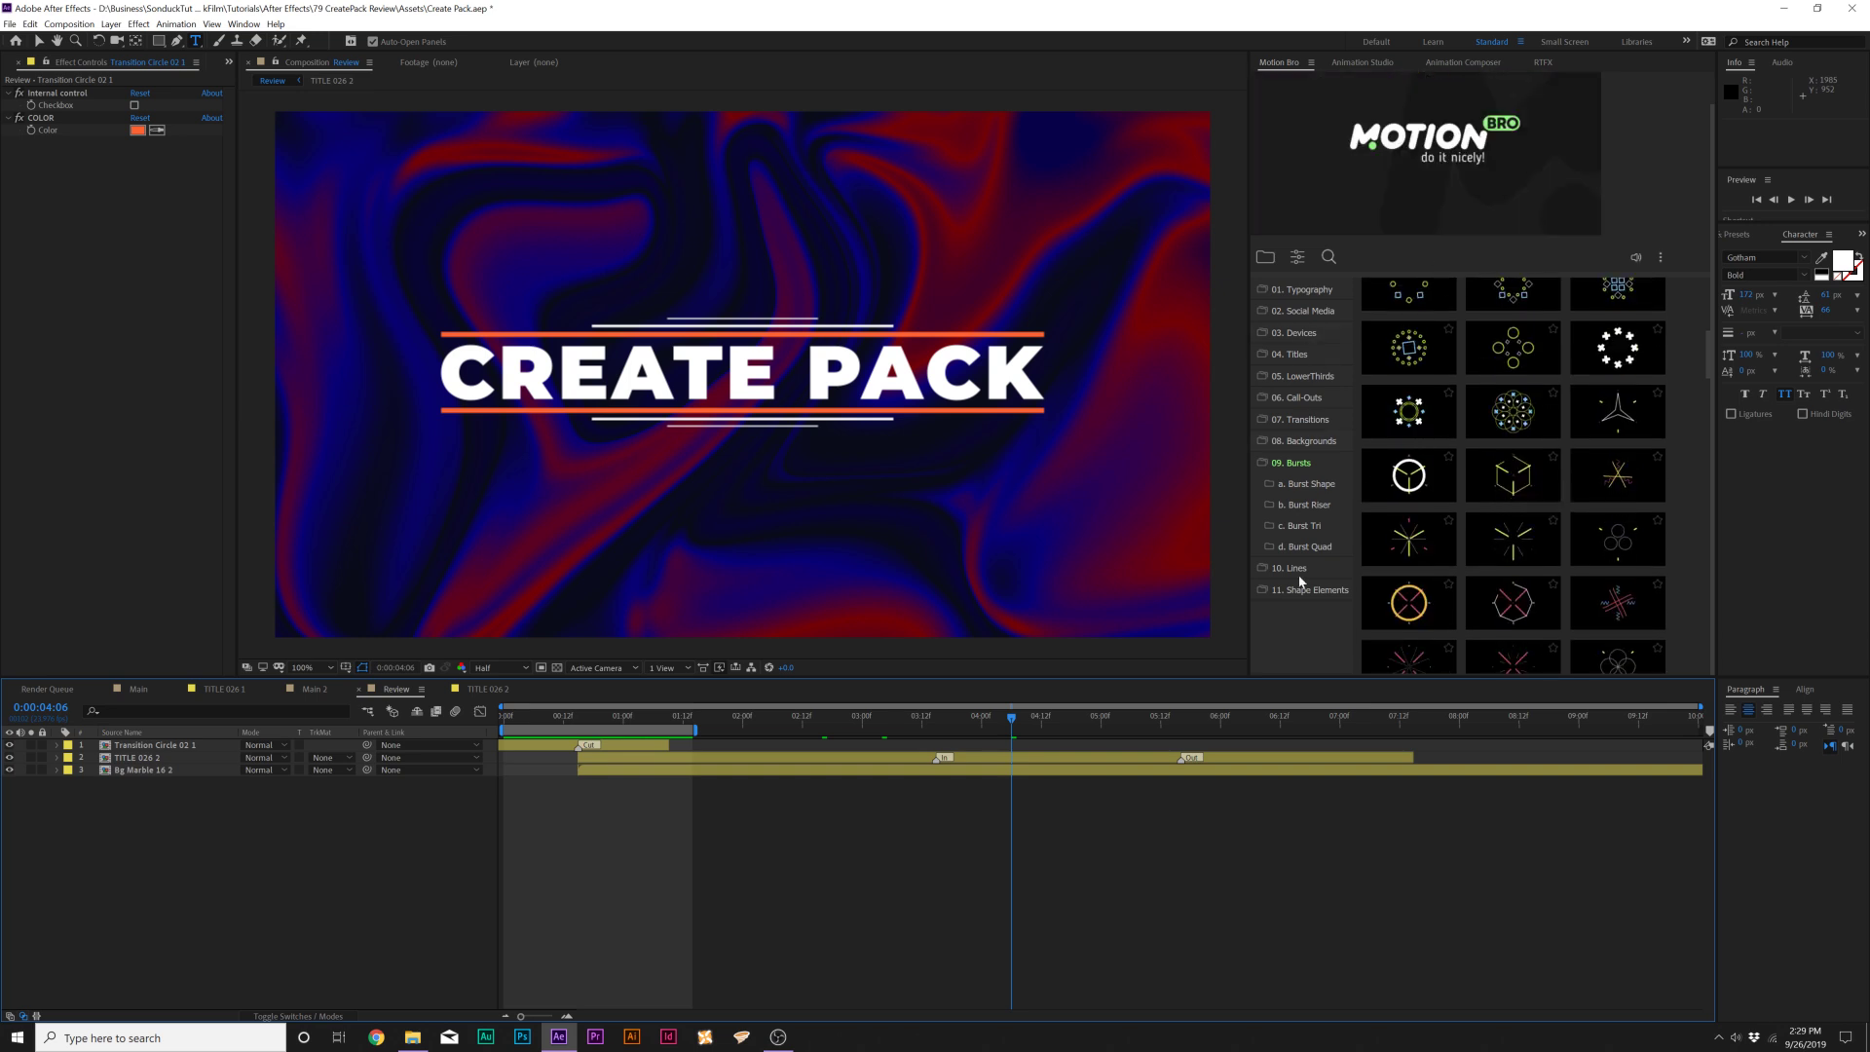
drag(1255, 506, 1234, 506)
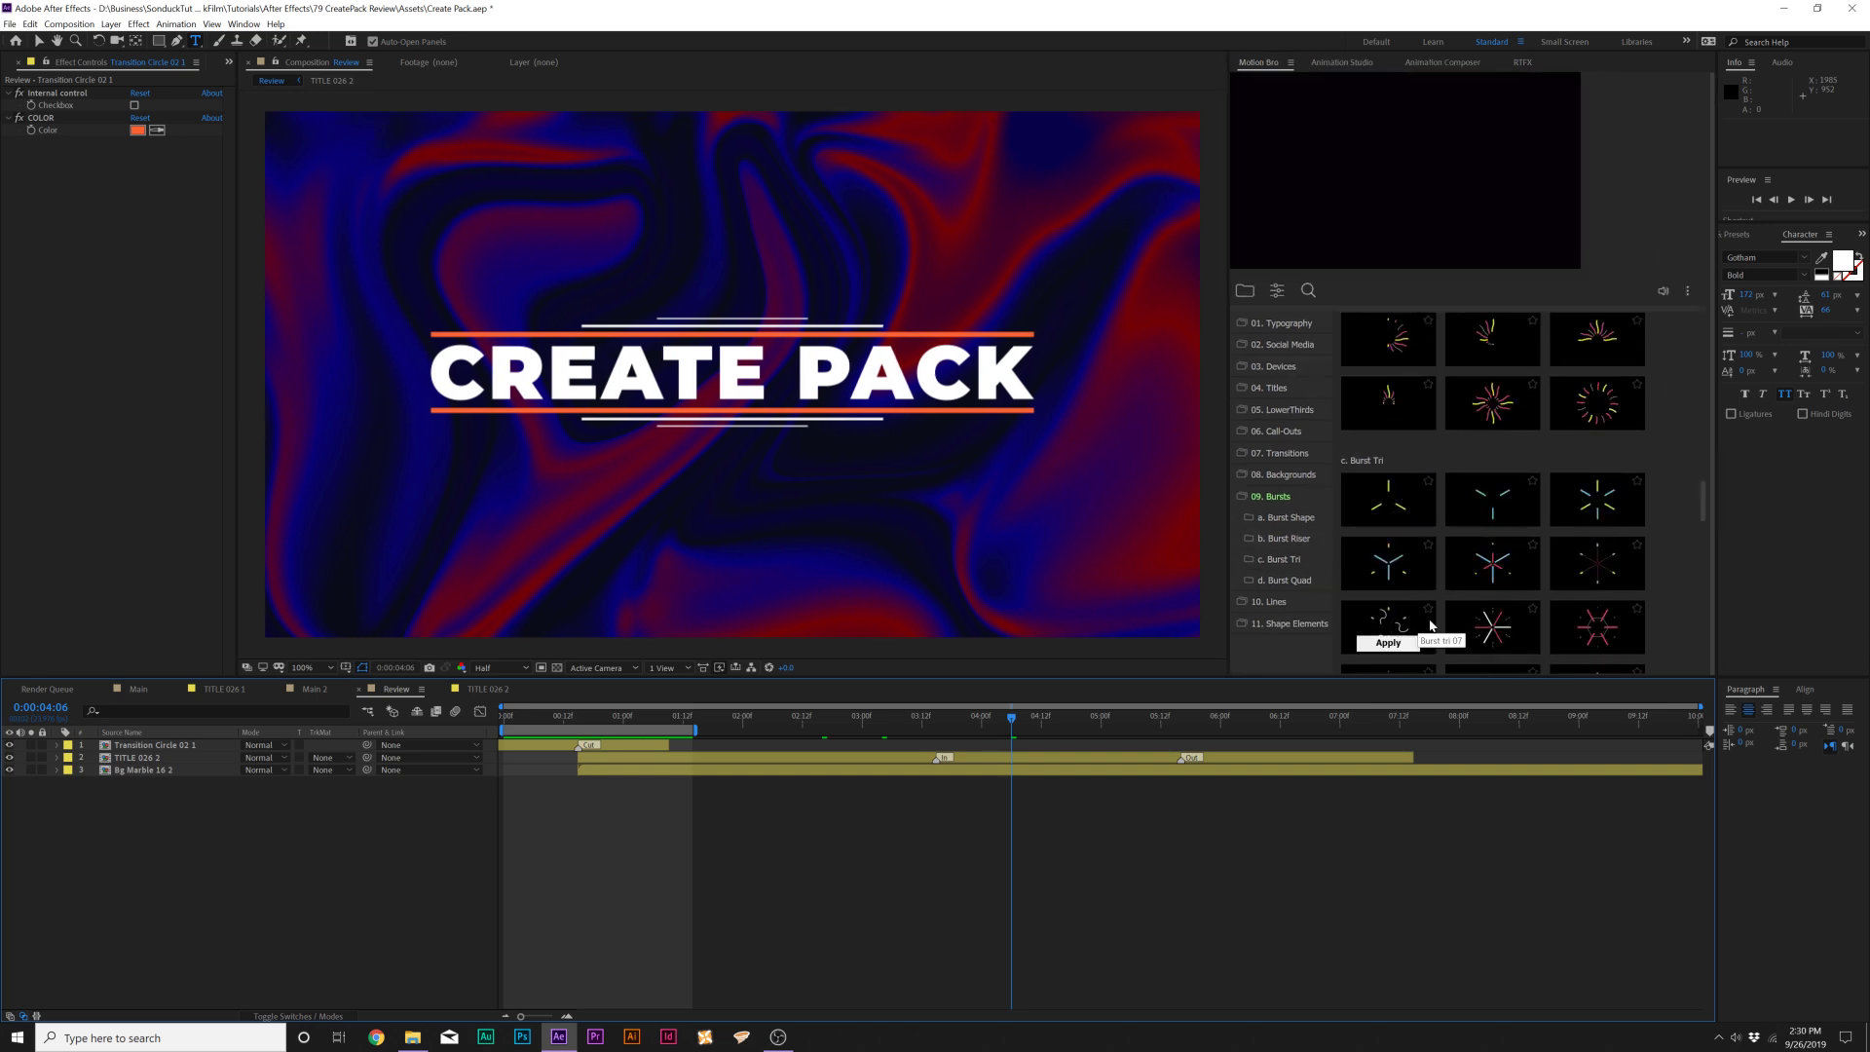
click(1387, 644)
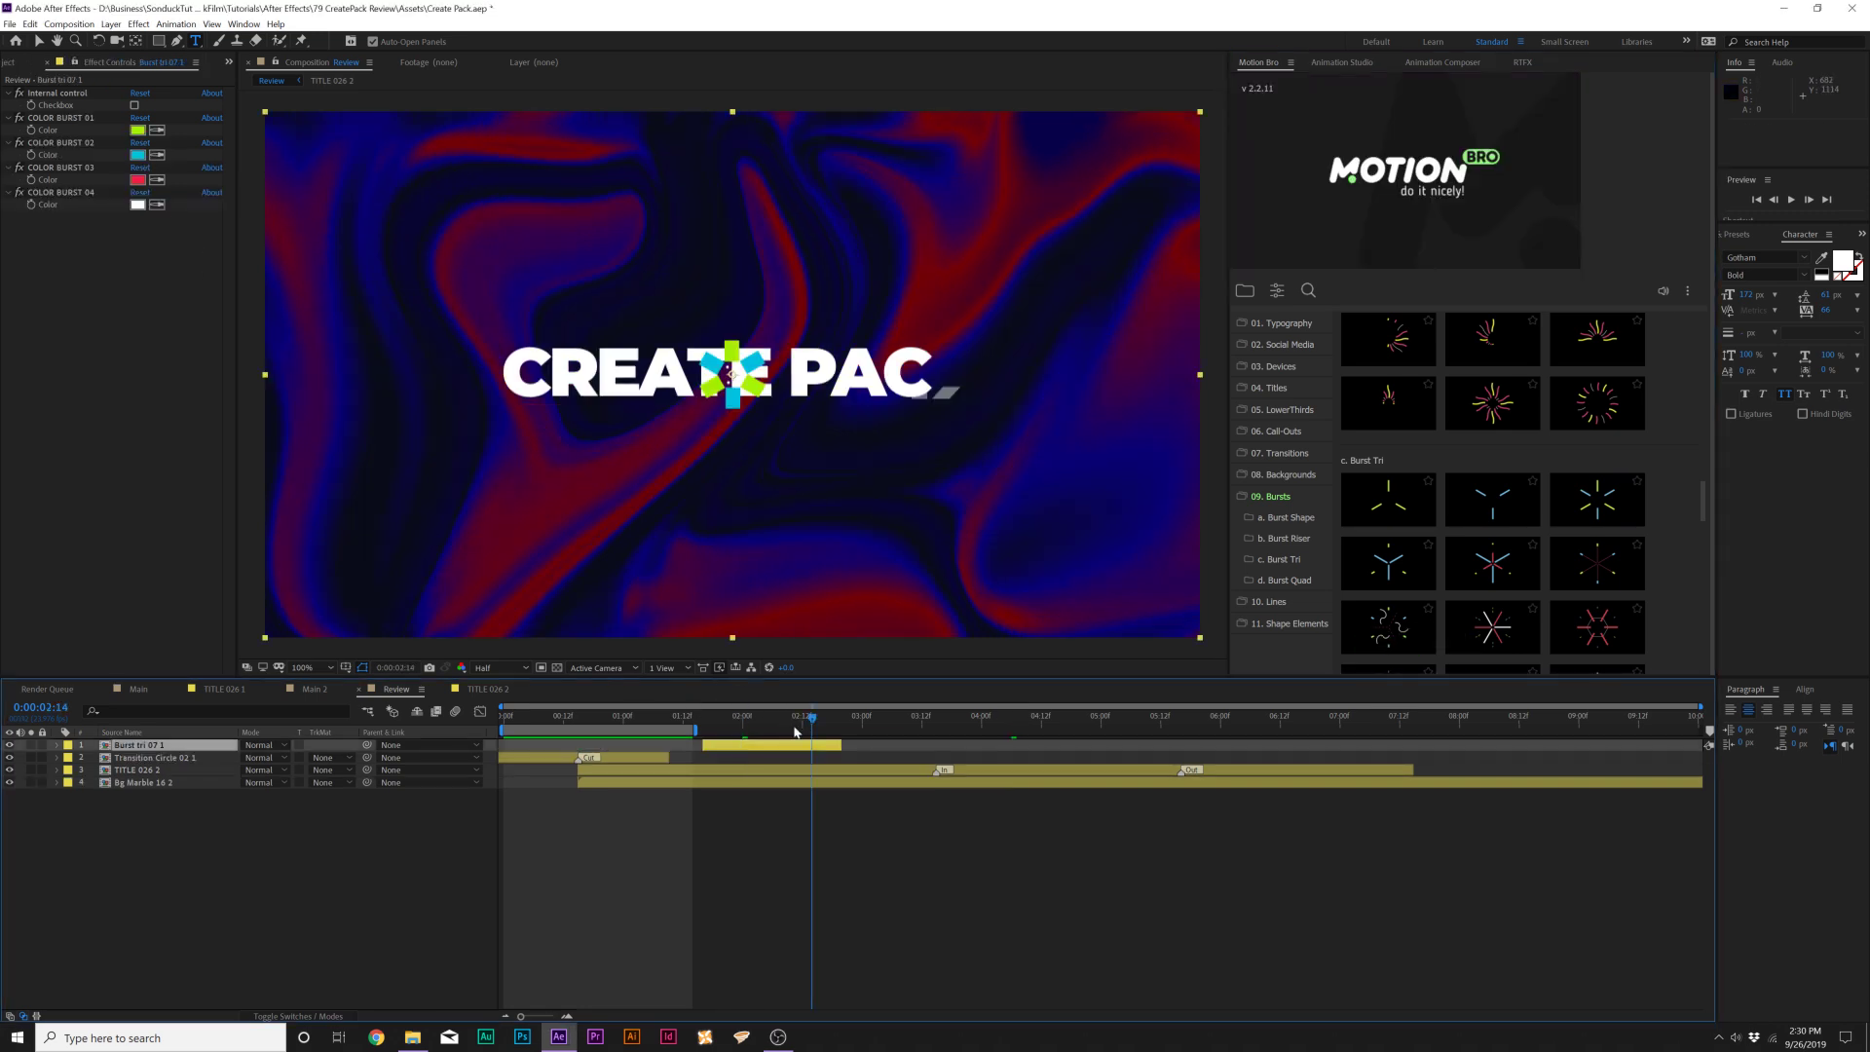
- Start the burst at 0:00:03:00, colour it orange and white, and scale it to 57%
drag(794, 745, 954, 746)
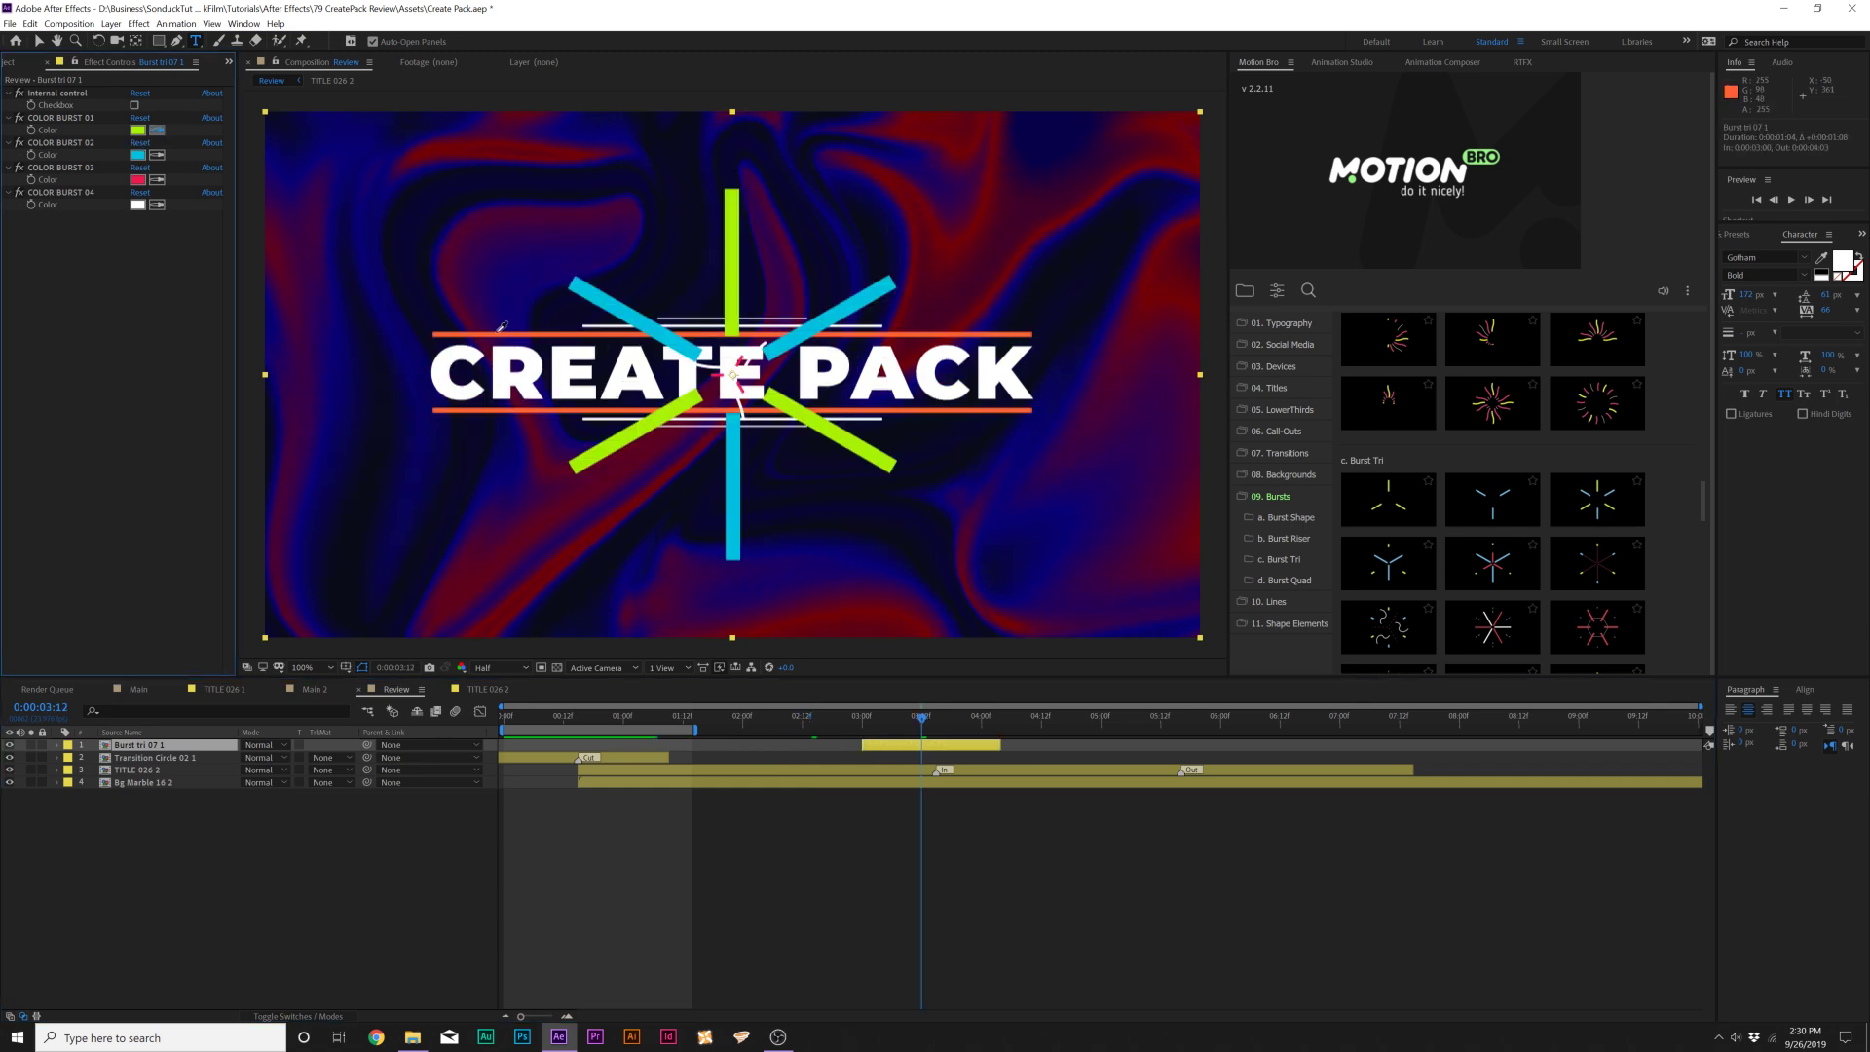
click(499, 333)
click(141, 142)
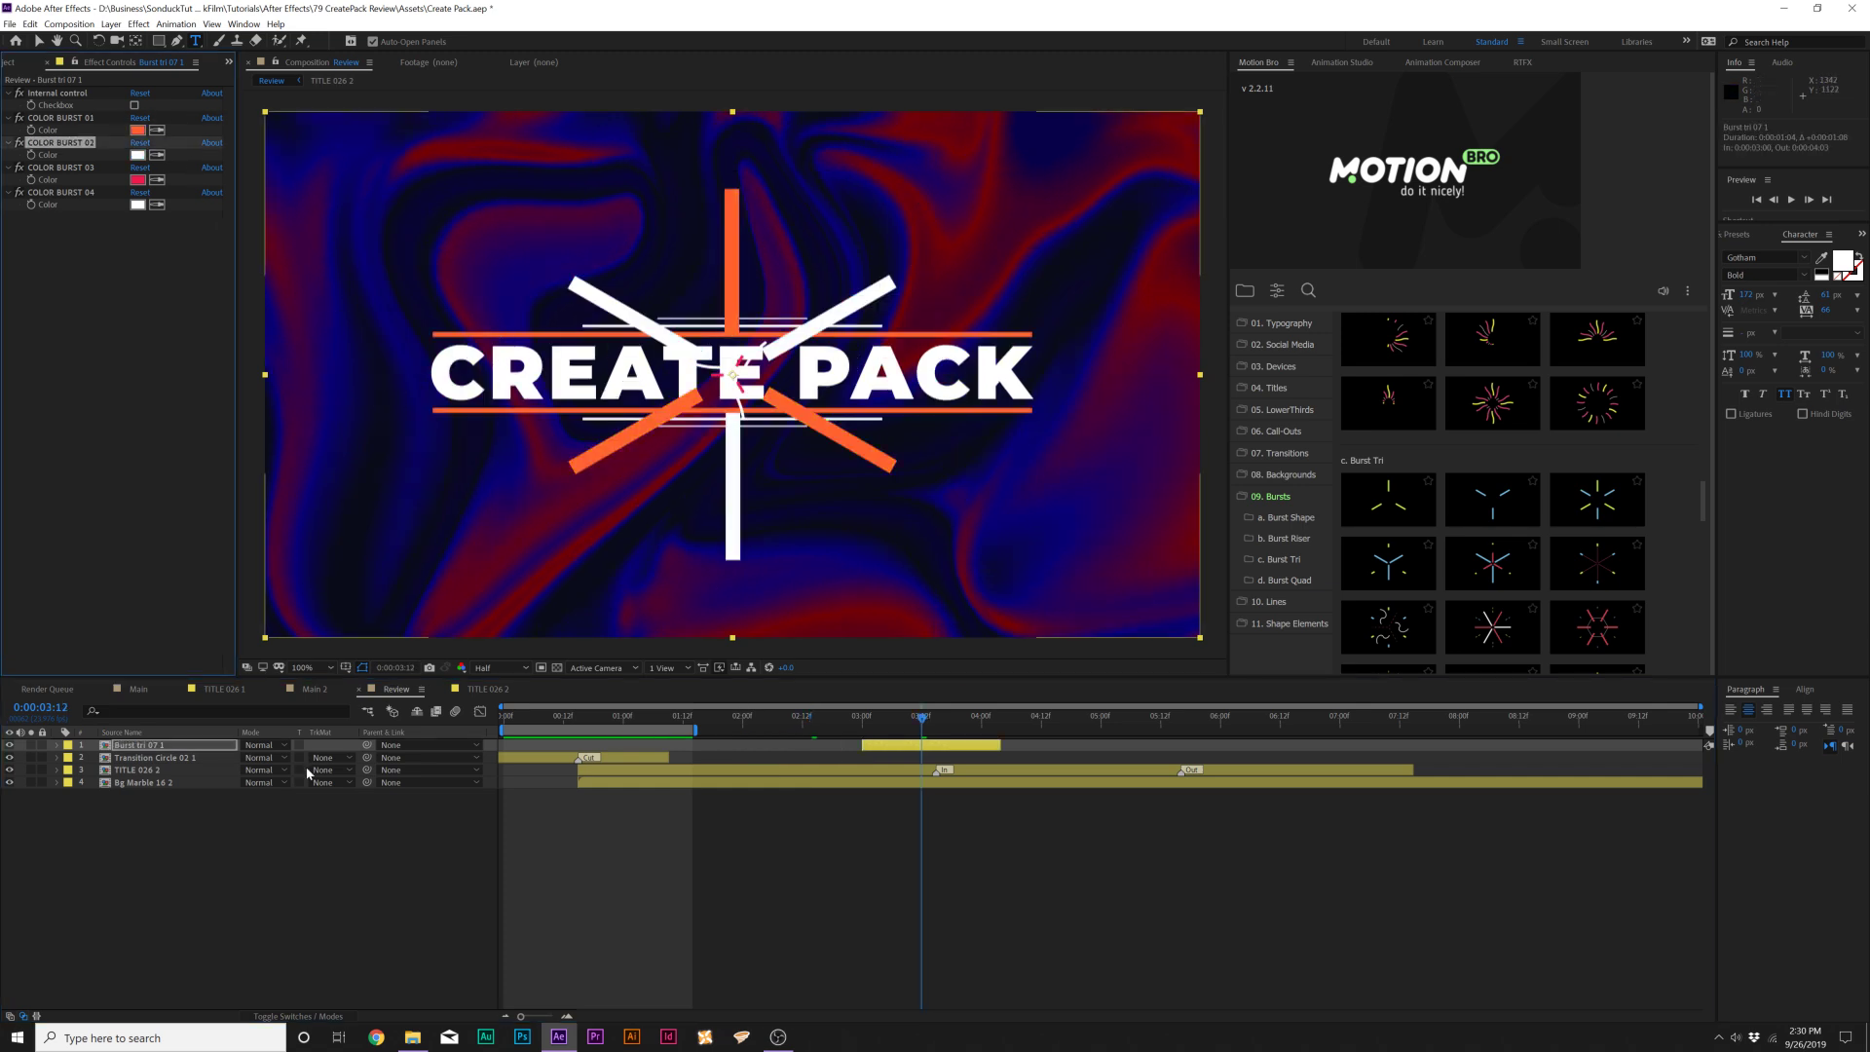
key(s)
drag(271, 756, 240, 758)
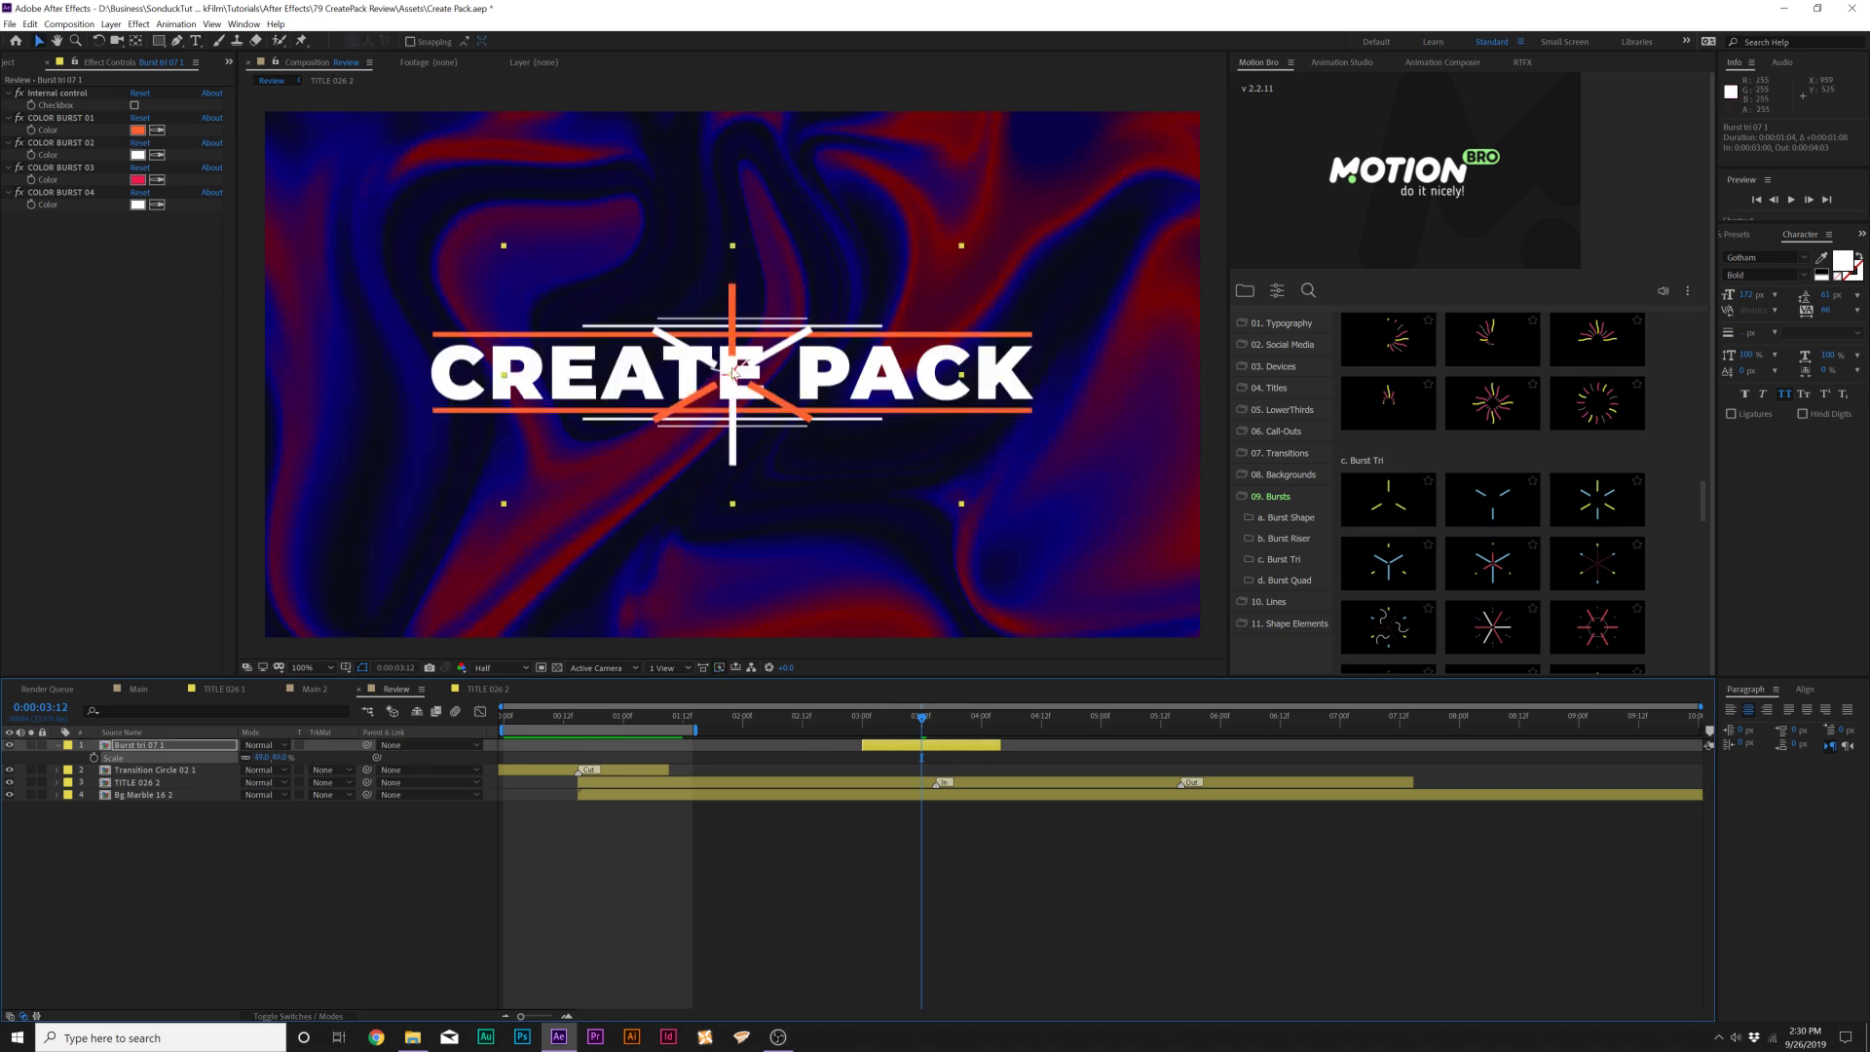
- Move the burst to the lower left, then duplicate it with a copy at lower right
drag(732, 372, 473, 523)
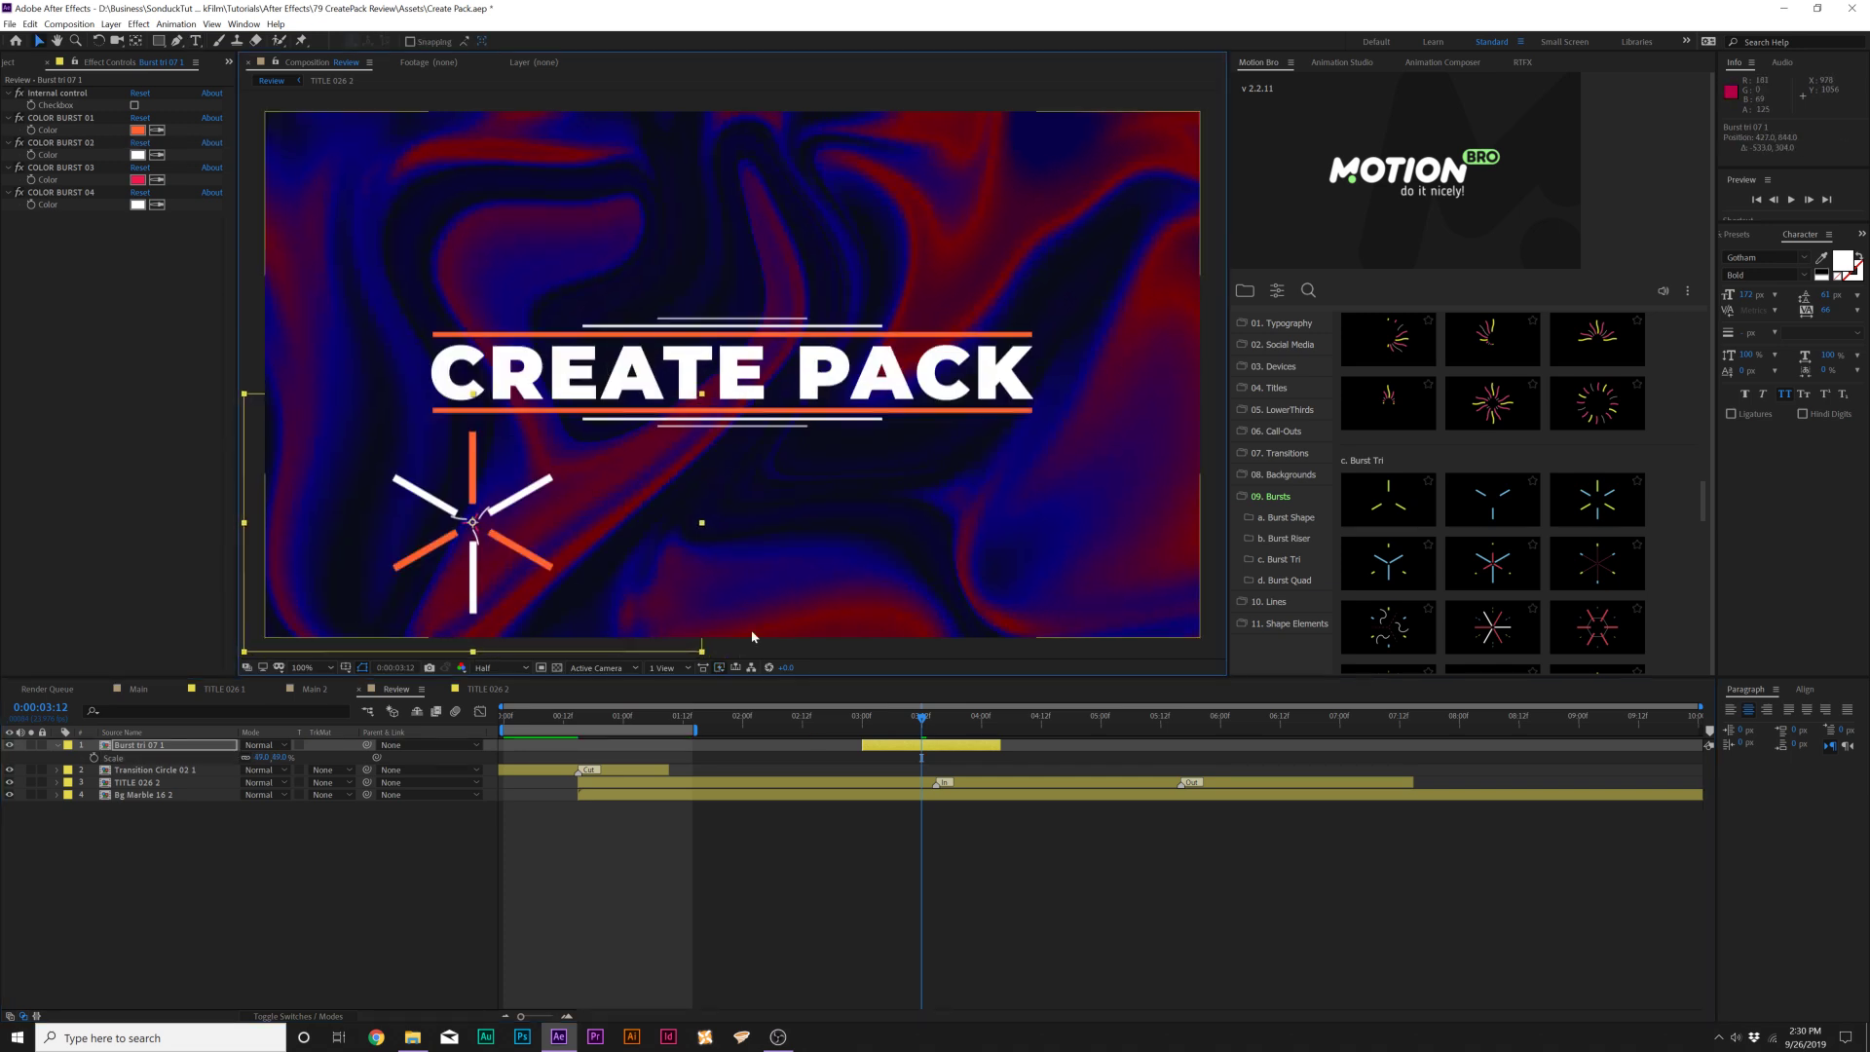
key(ctrl+d)
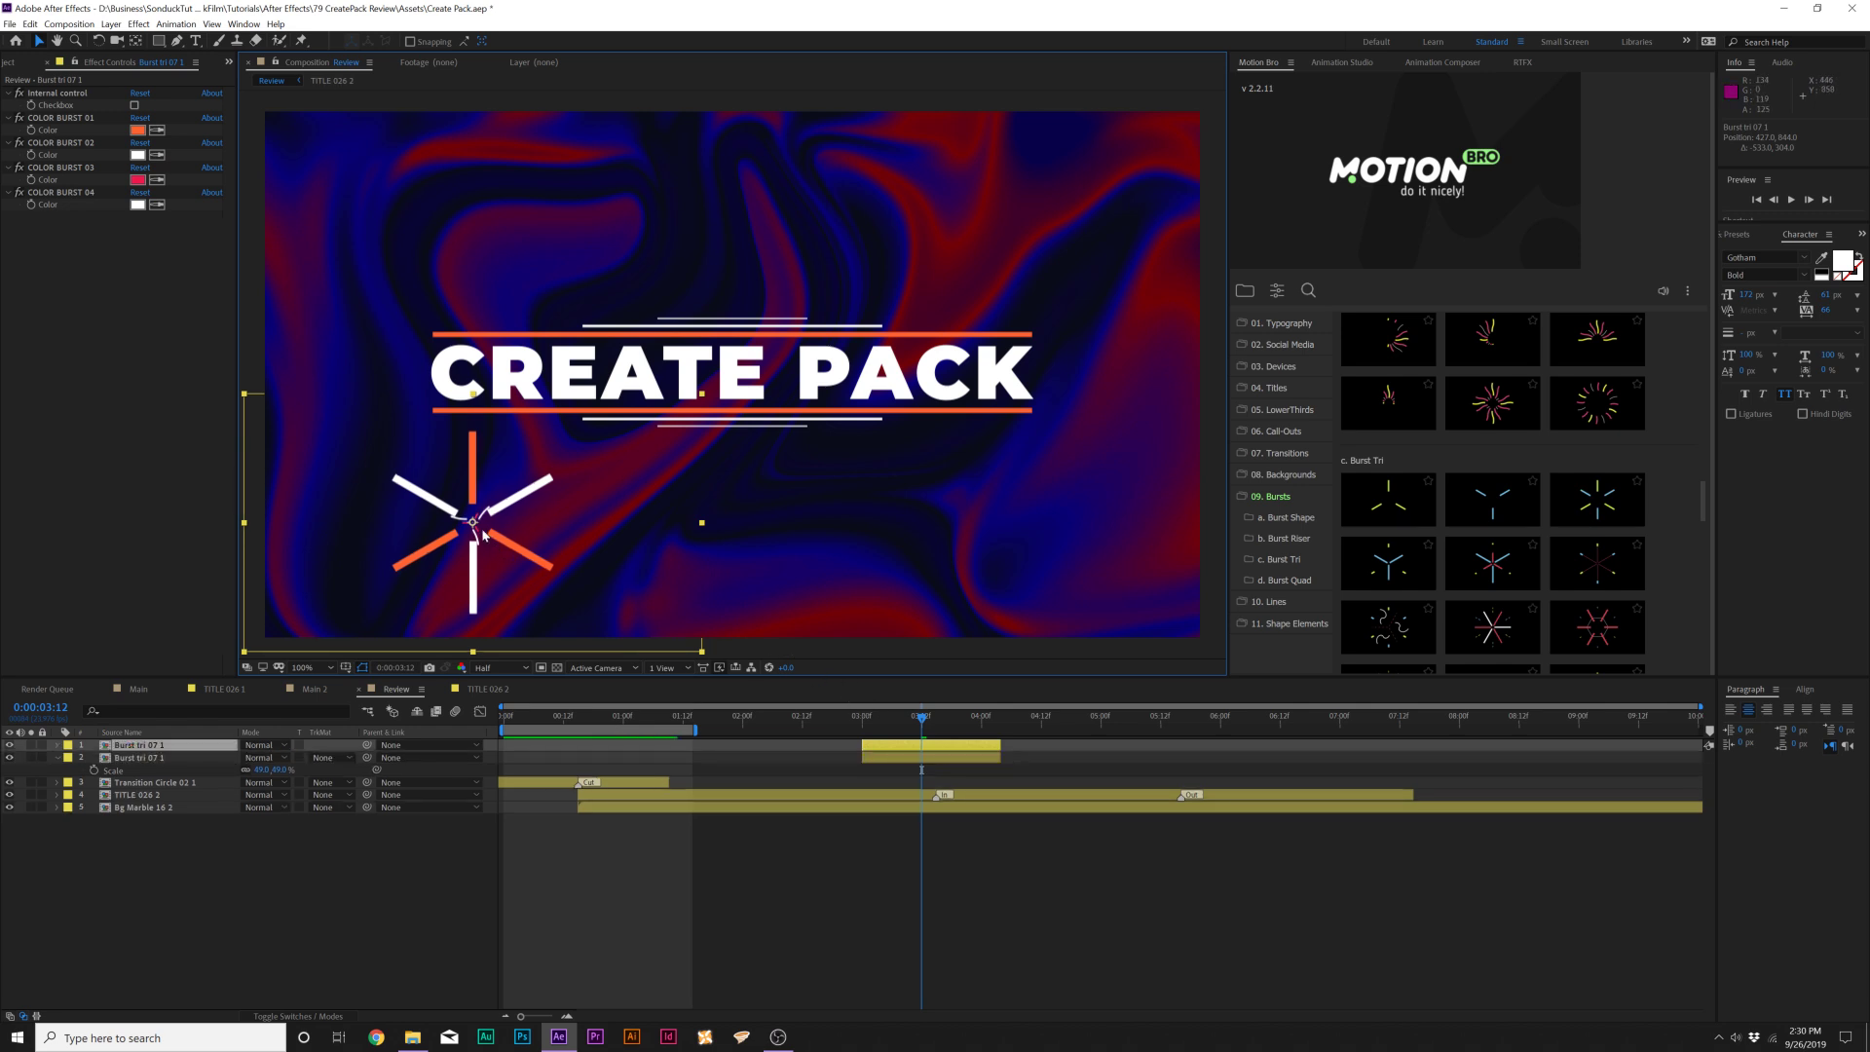
drag(905, 543, 1013, 208)
key(ctrl+d)
key(ctrl+d)
- Place more burst copies around the title and stagger their start times in the timeline
drag(773, 196, 732, 268)
key(ctrl+d)
key(ctrl+d)
key(ctrl+d)
key(ctrl+d)
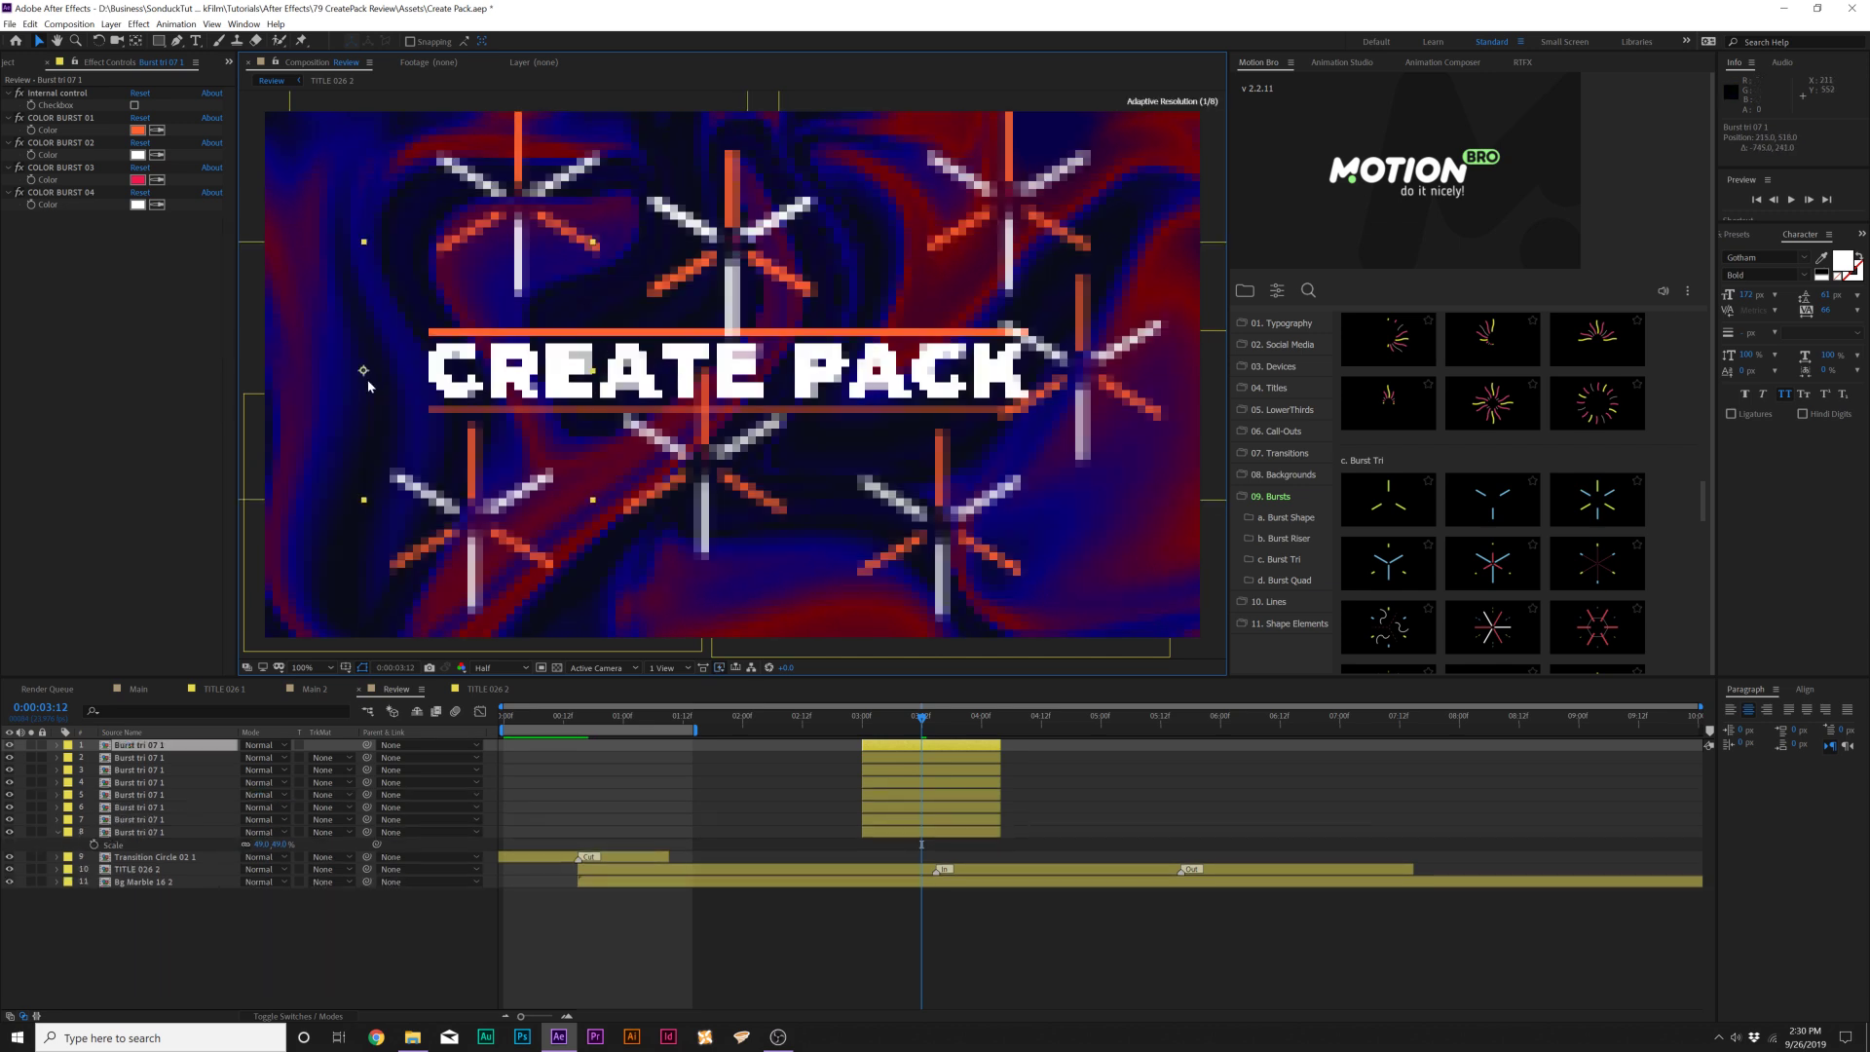
key(ctrl+d)
key(ctrl+d)
drag(365, 389, 787, 496)
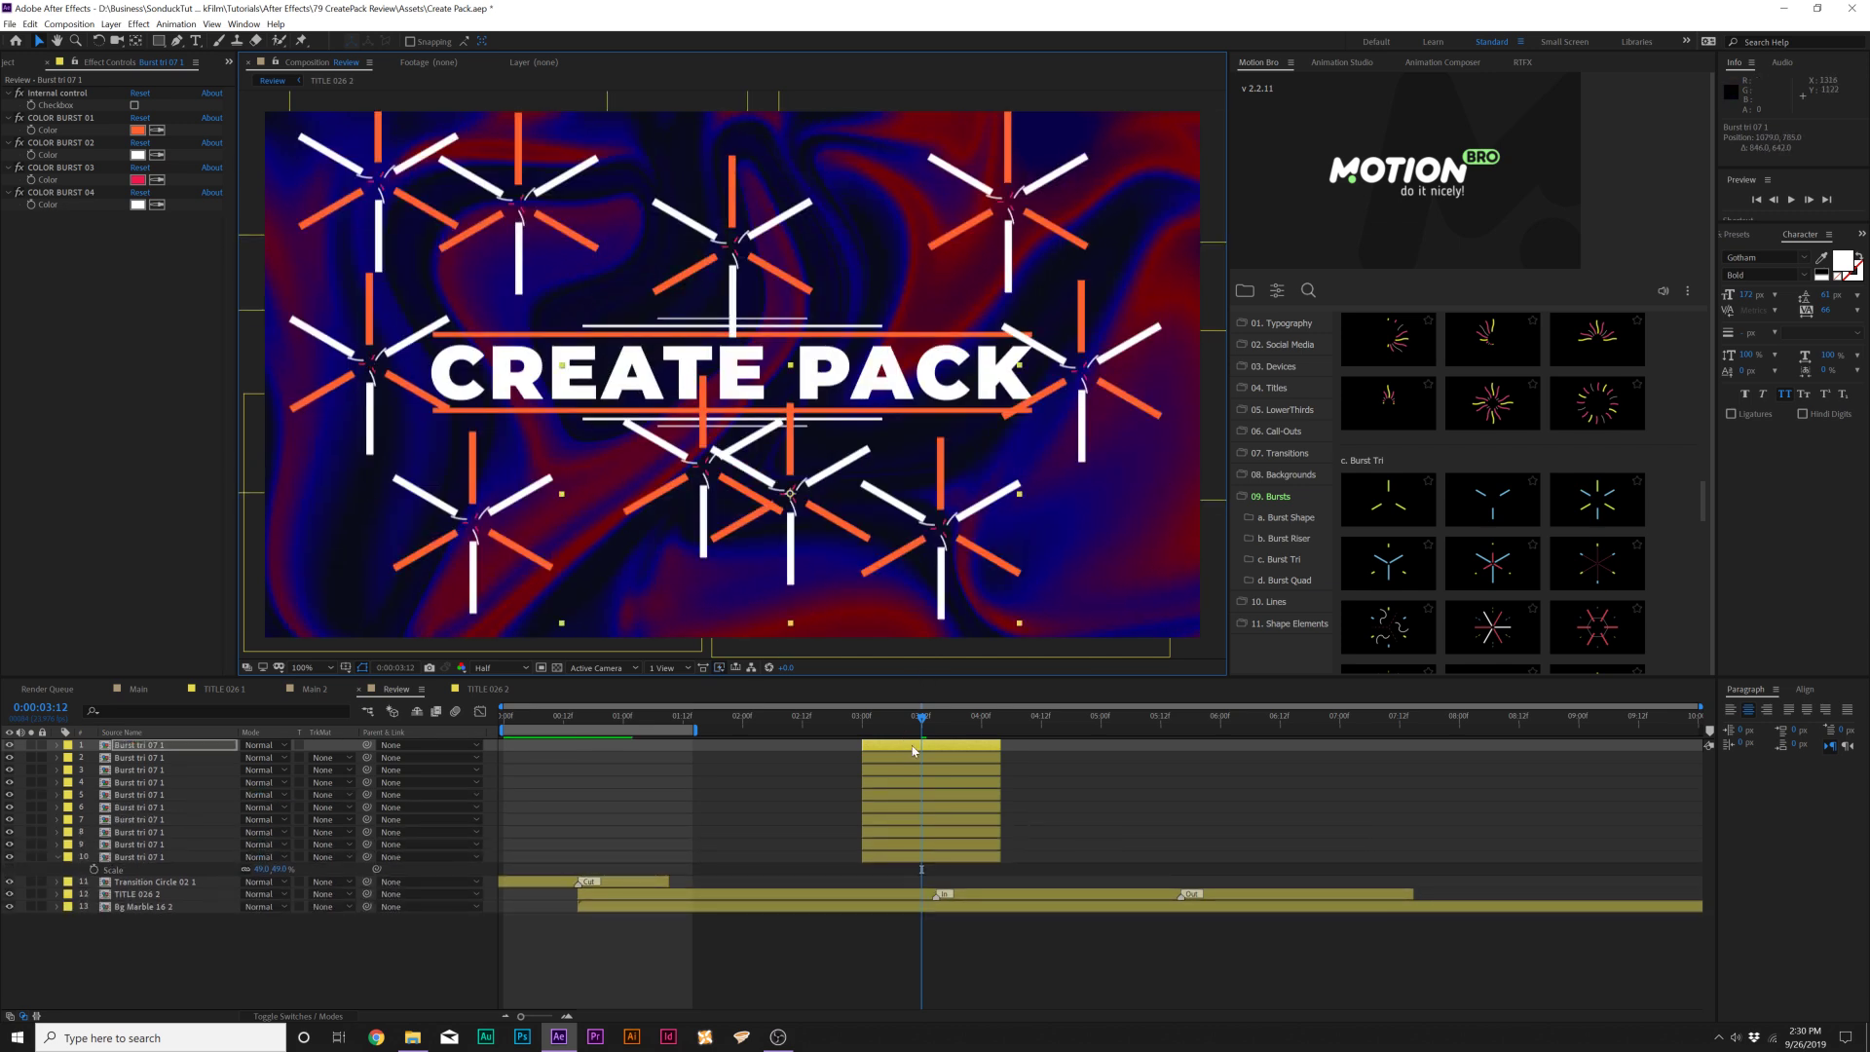
drag(914, 750, 681, 752)
drag(927, 795, 1089, 785)
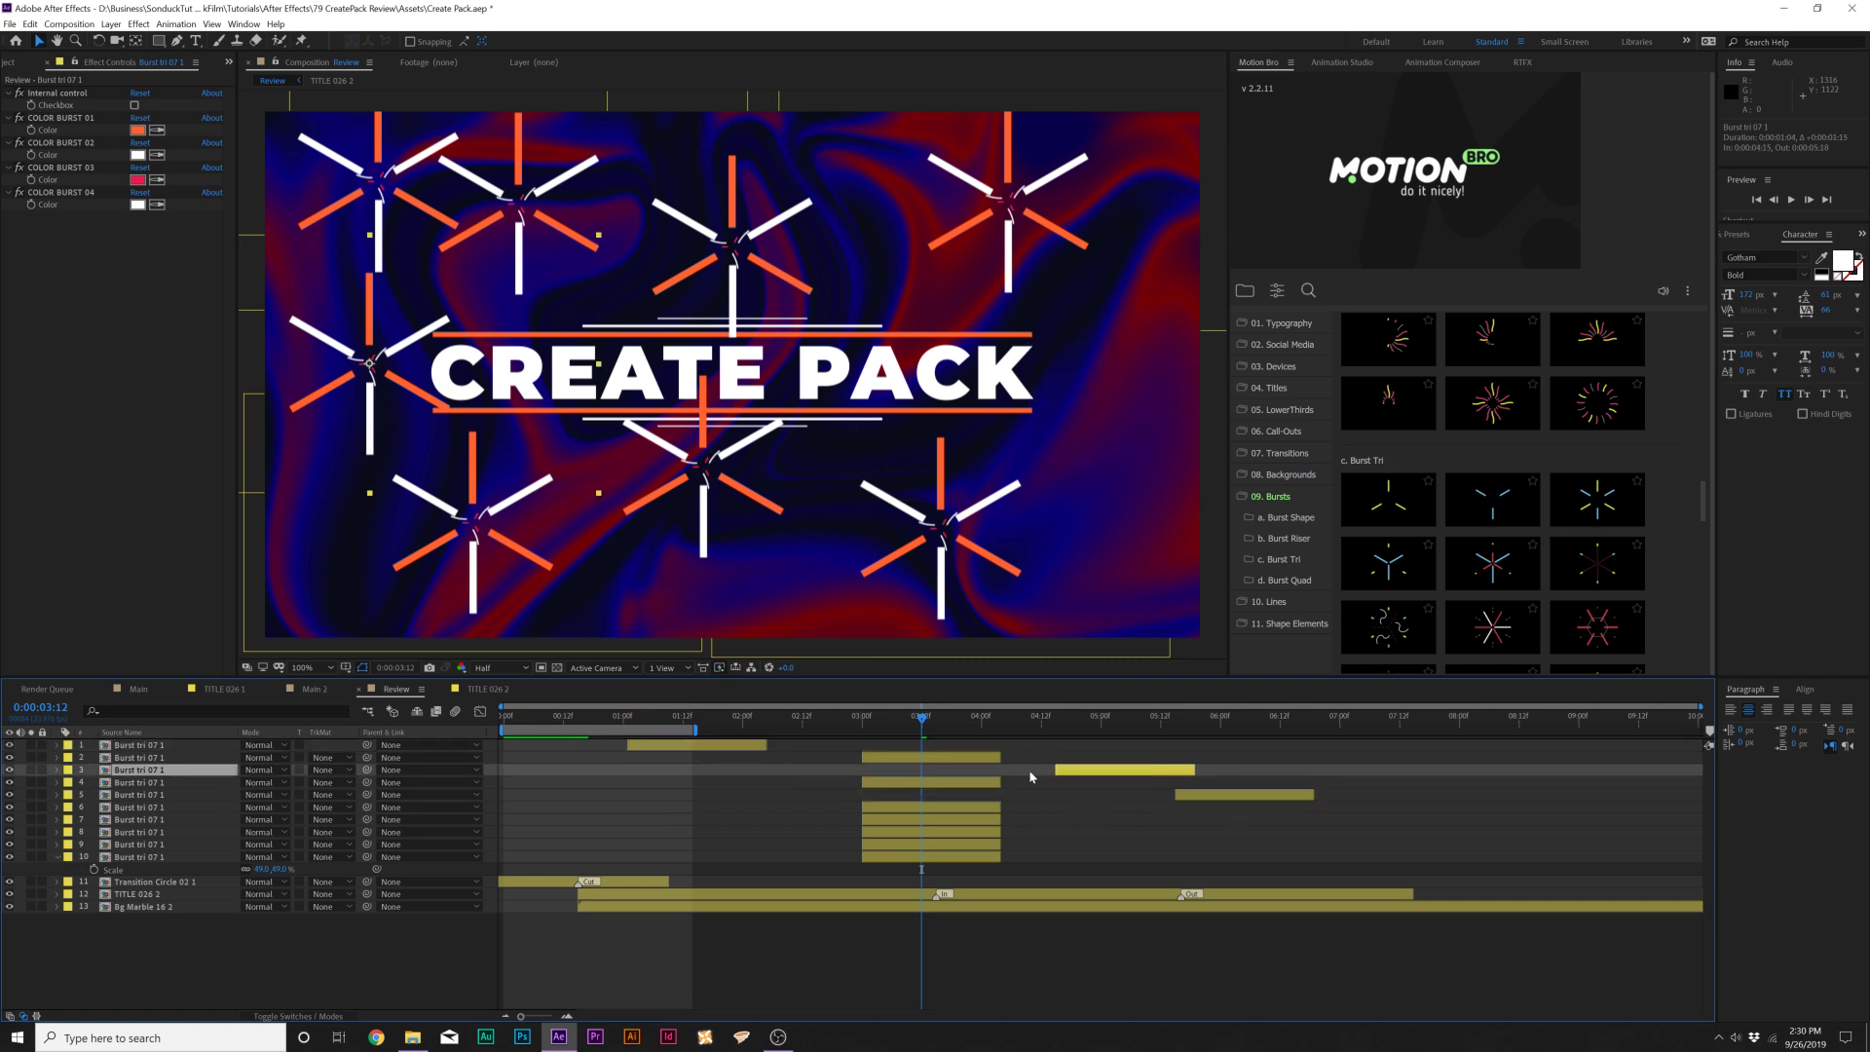
drag(951, 759, 1149, 760)
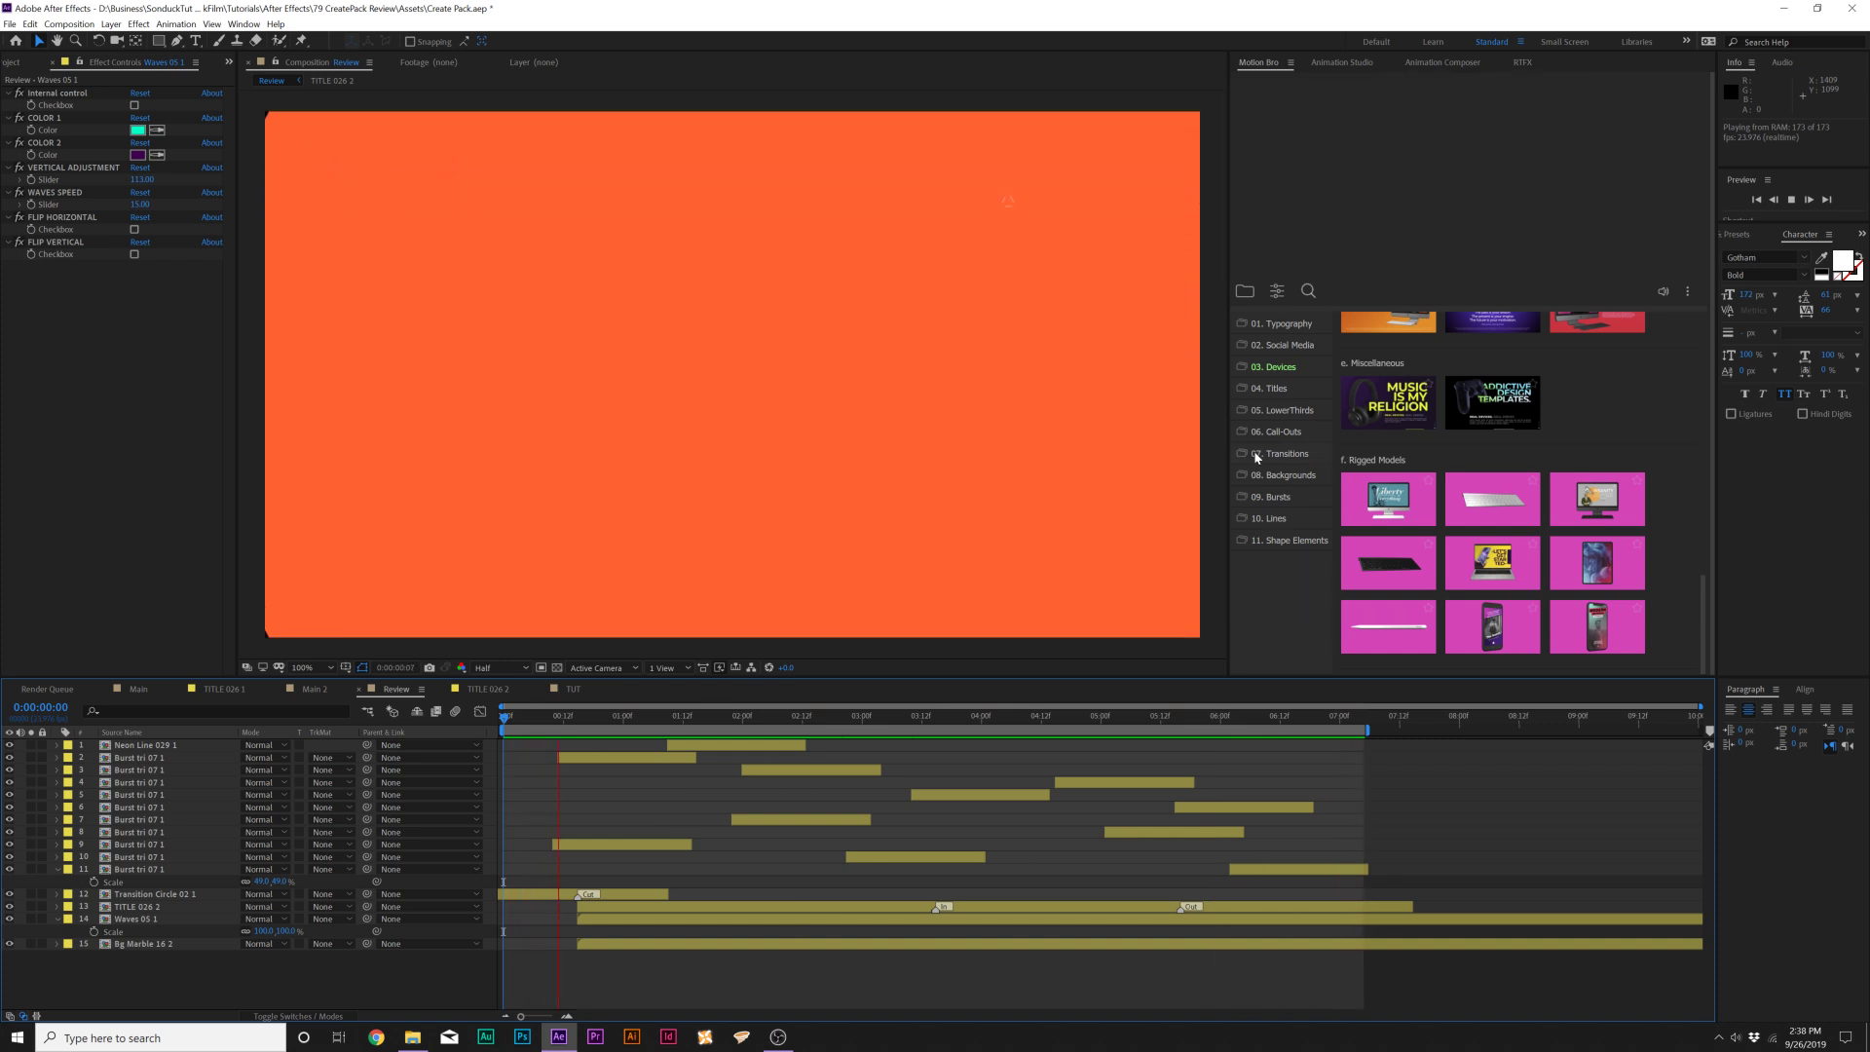
- Browse through the 09. Bursts and 10. Lines preset categories
click(1276, 497)
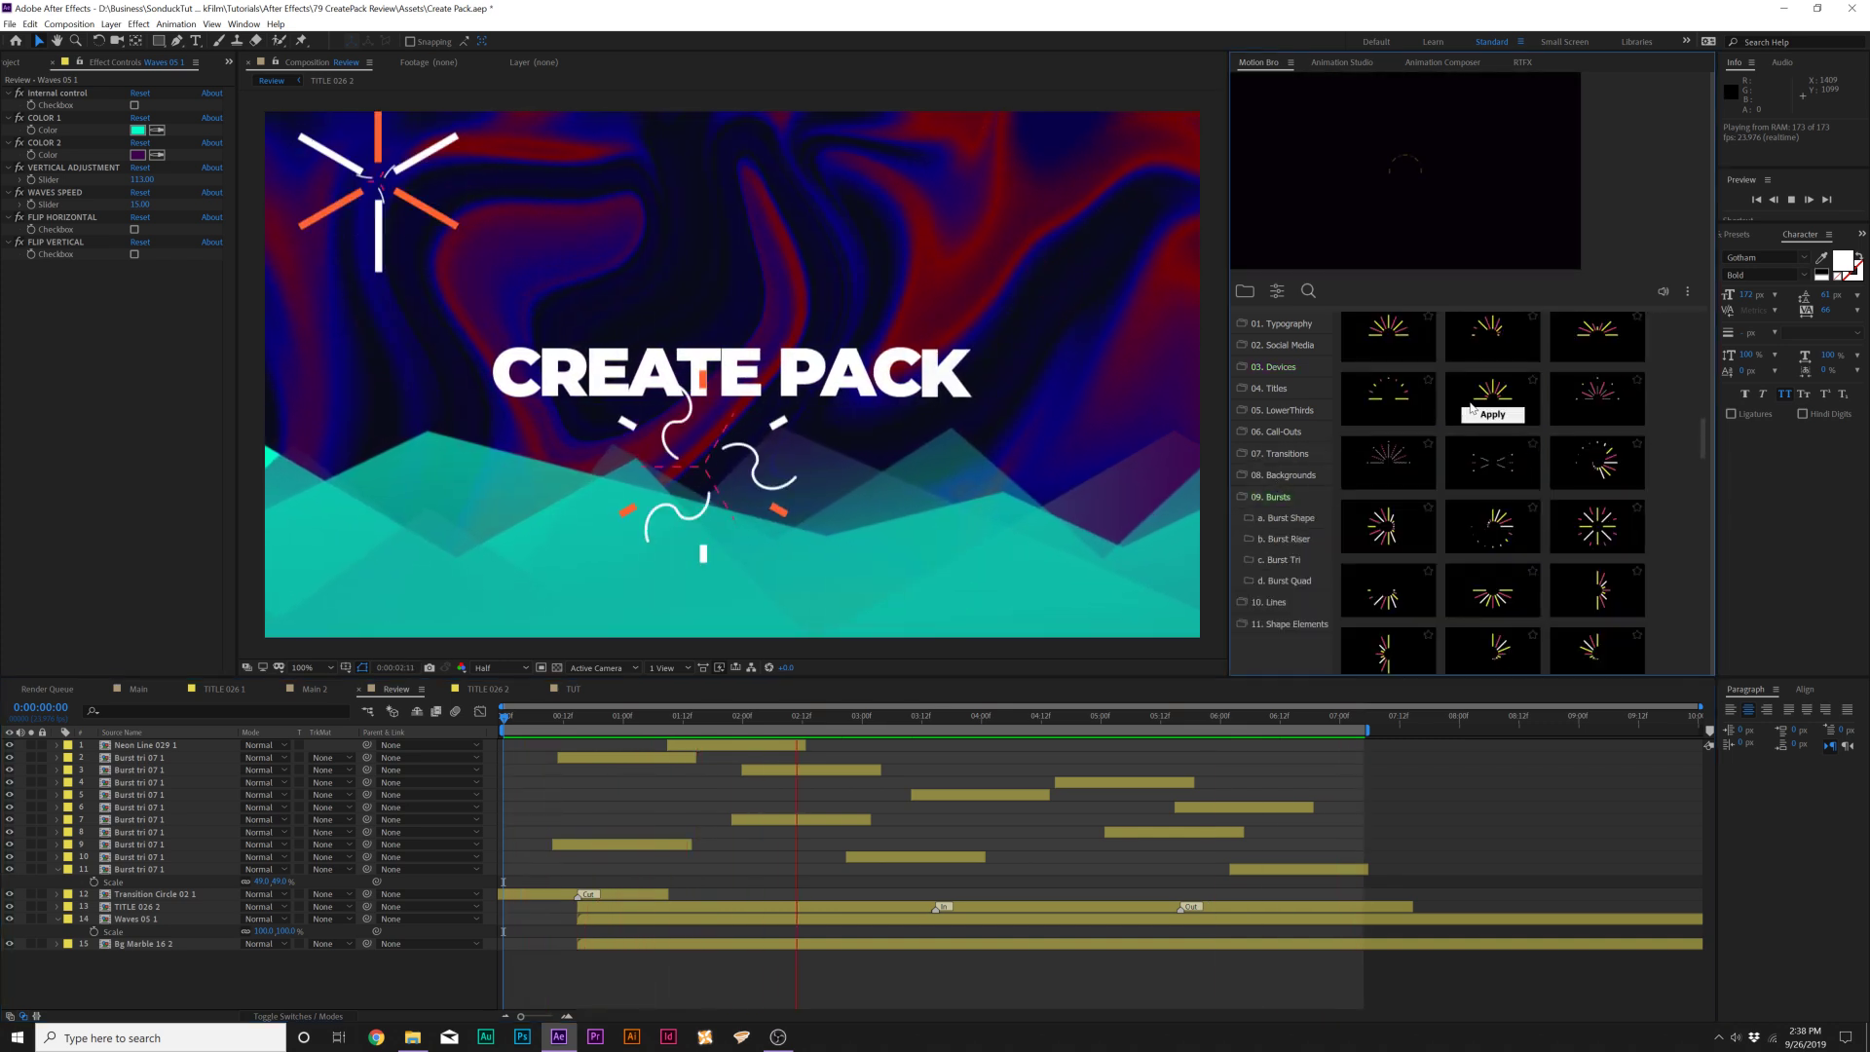
mouse_move(1451, 462)
scroll(1453, 454, down, 3)
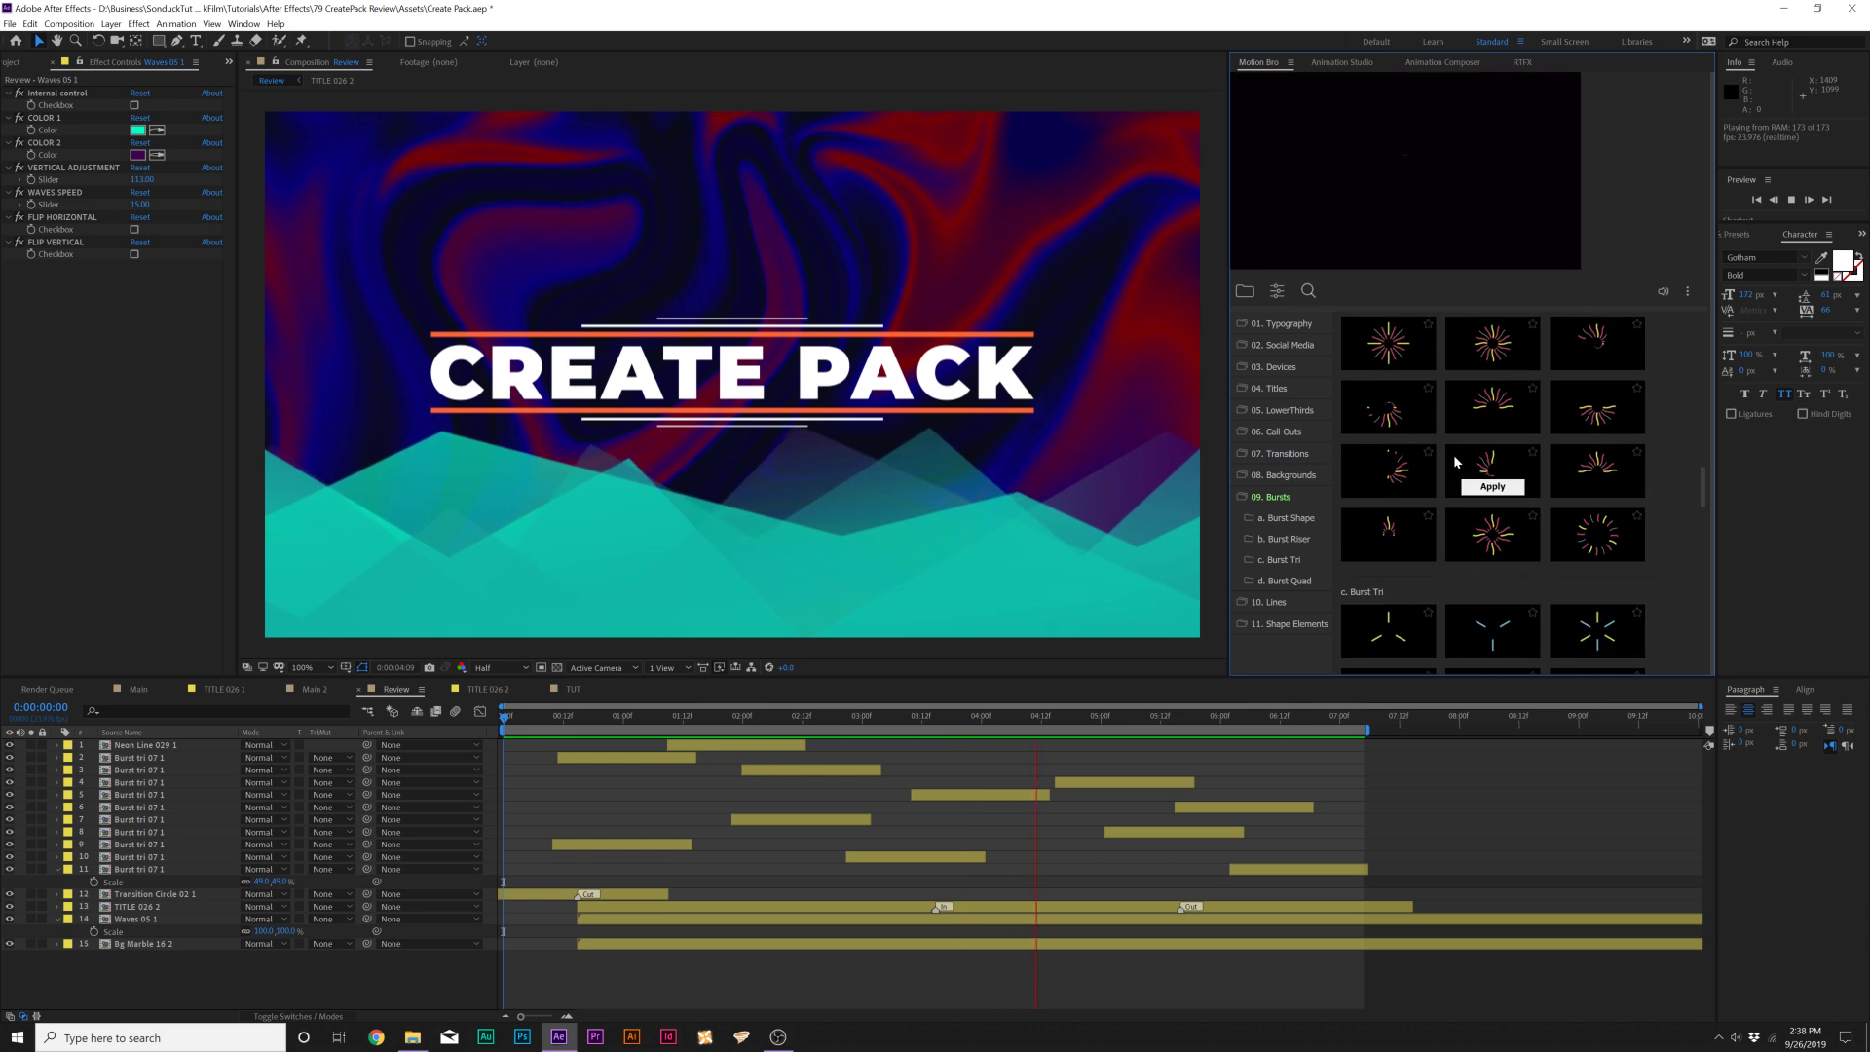
scroll(1453, 454, down, 2)
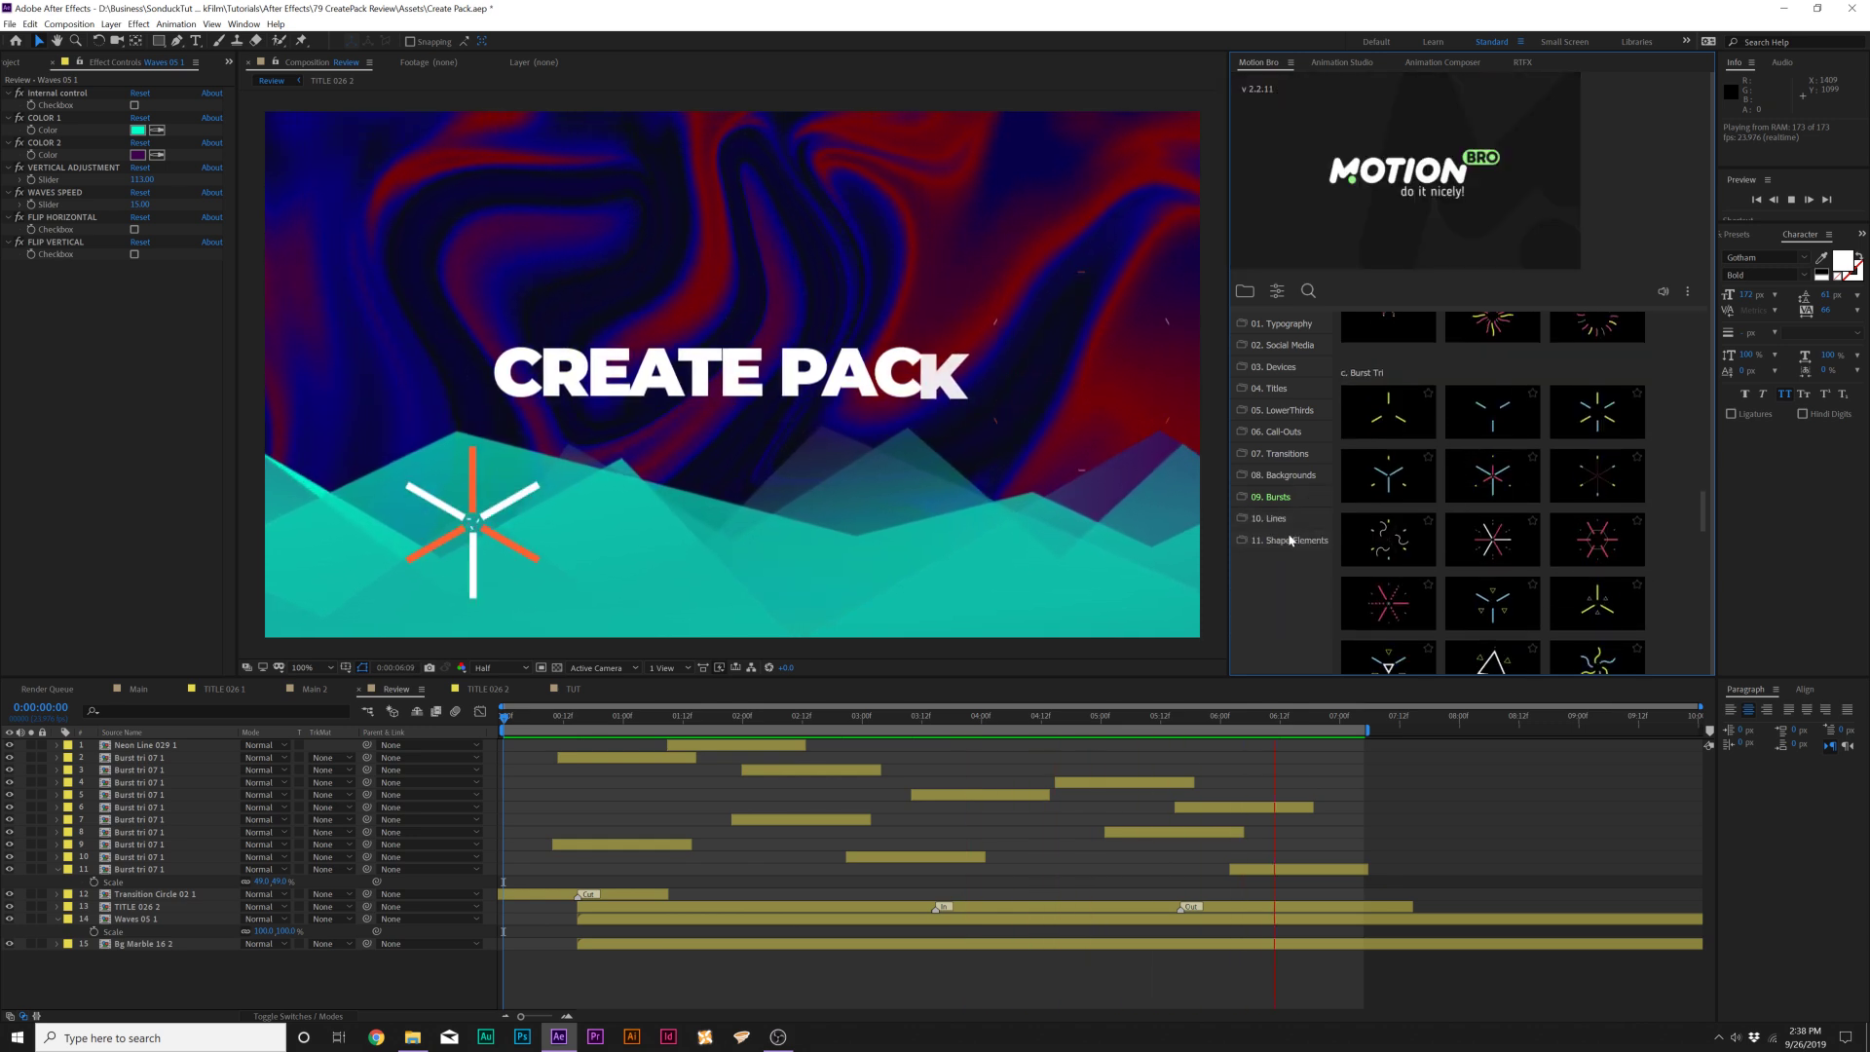
click(1269, 602)
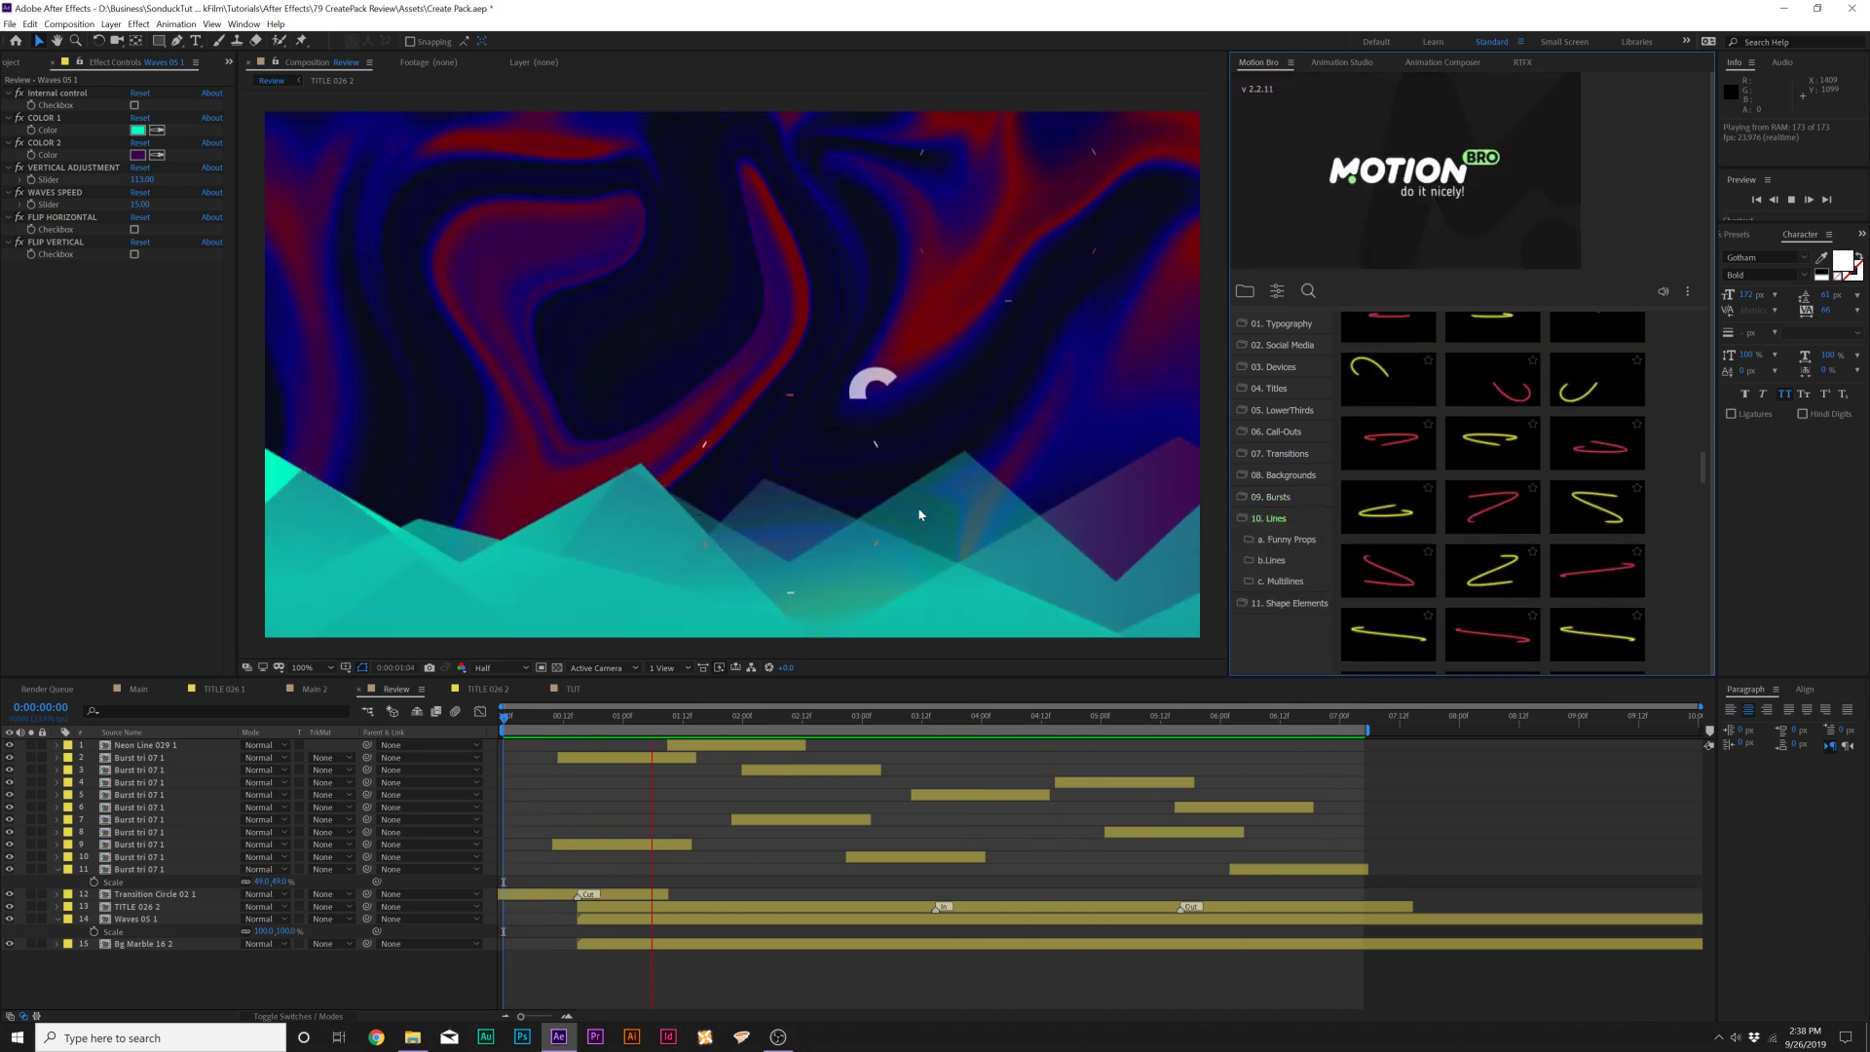
mouse_move(1486, 440)
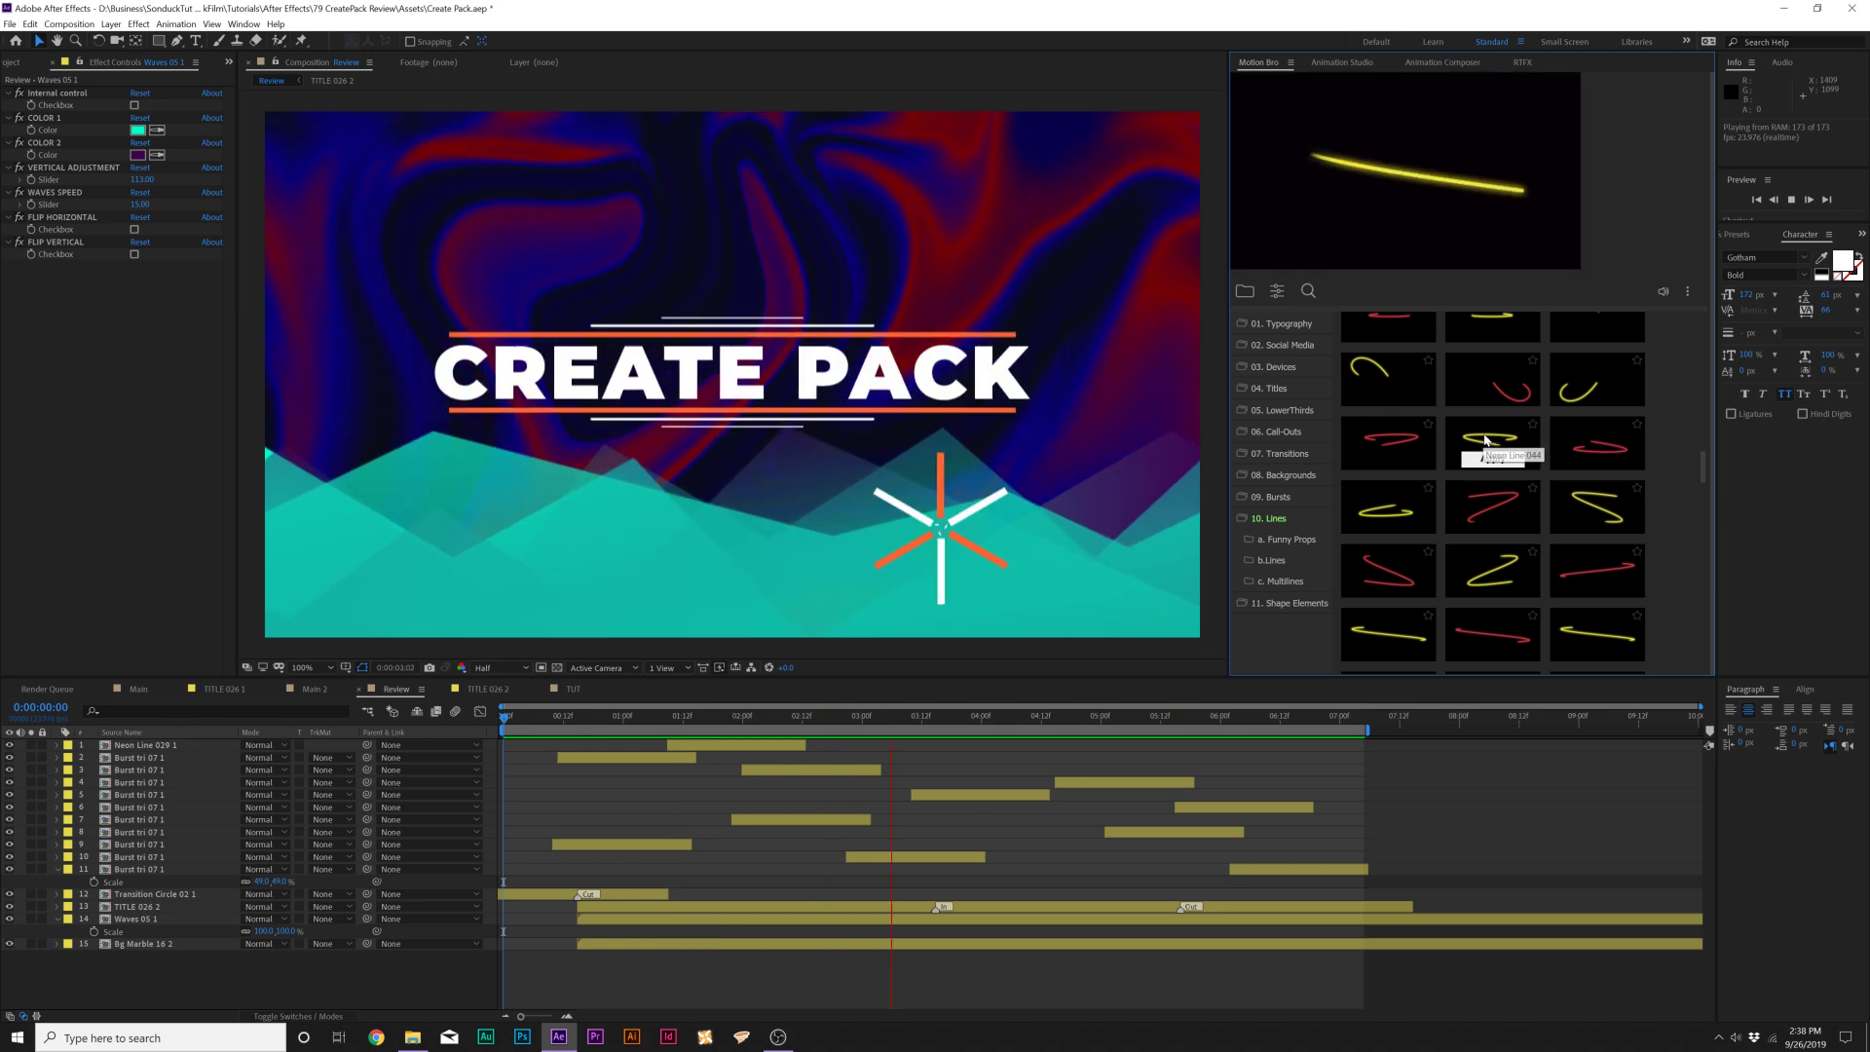
scroll(1487, 445, up, 3)
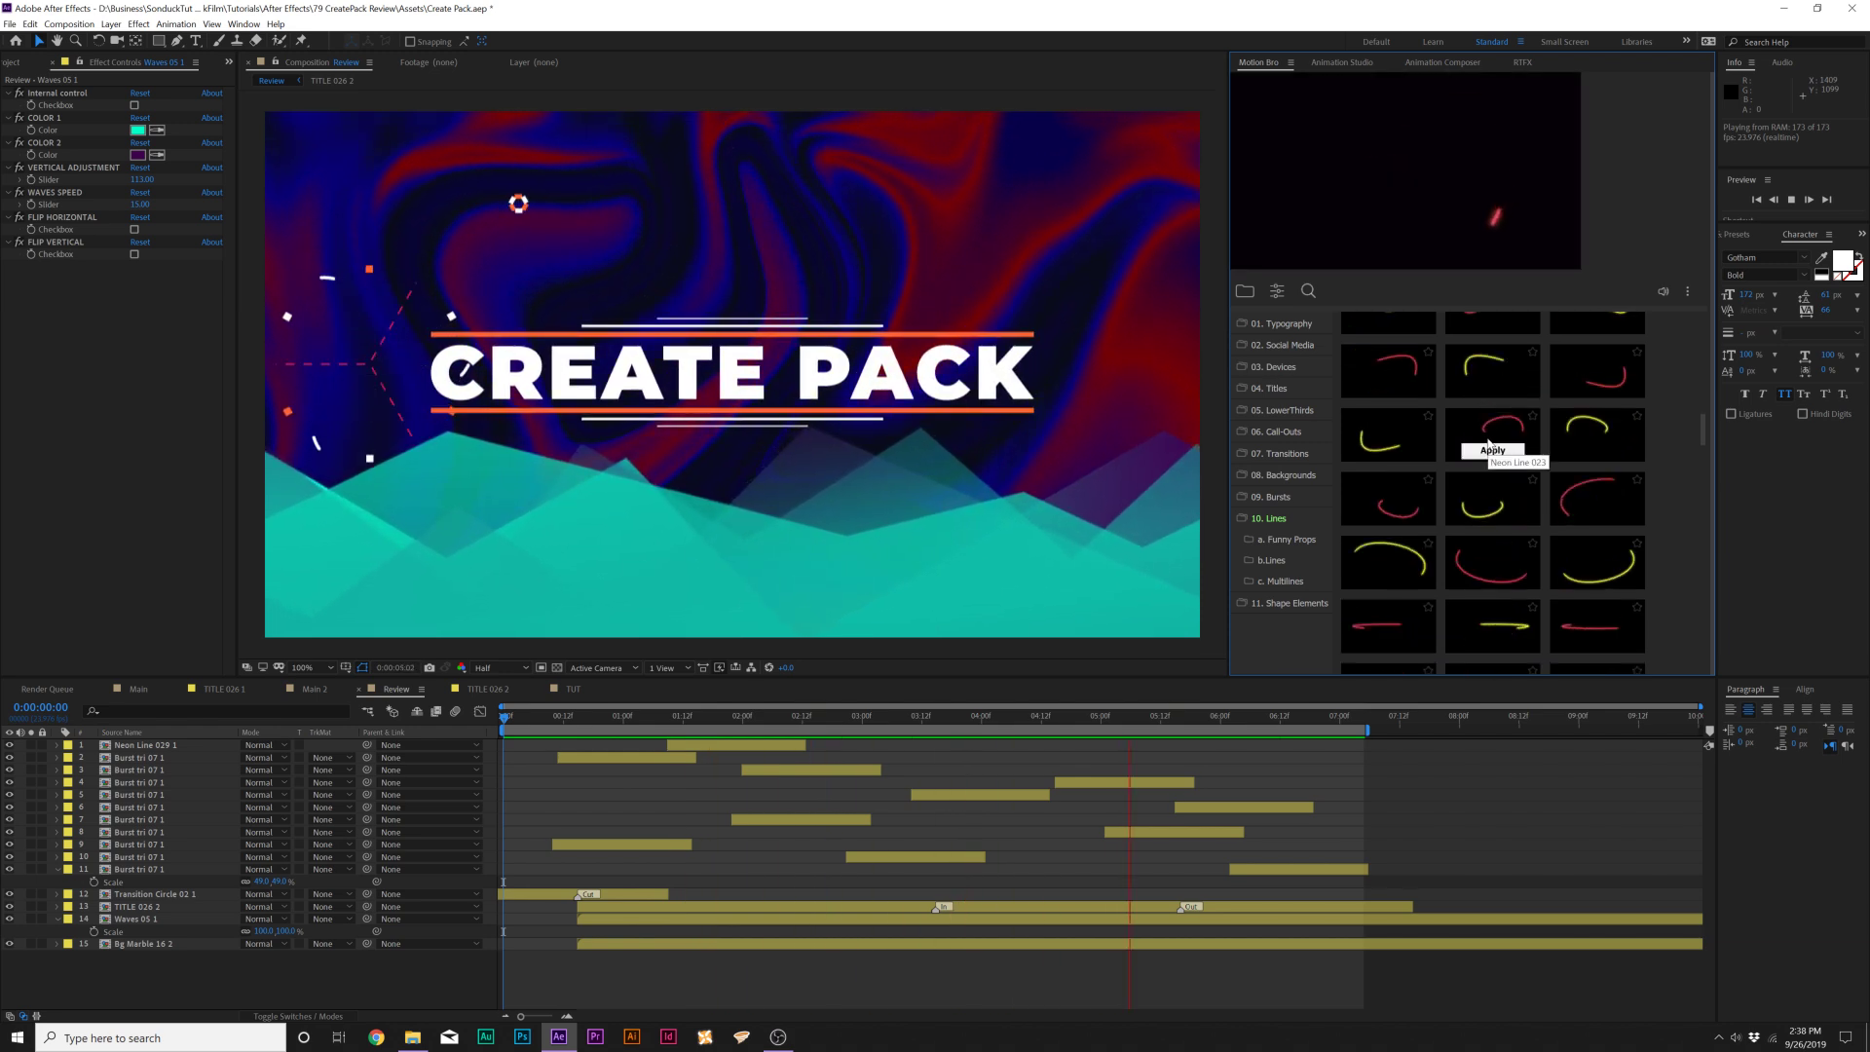
scroll(1485, 468, up, 10)
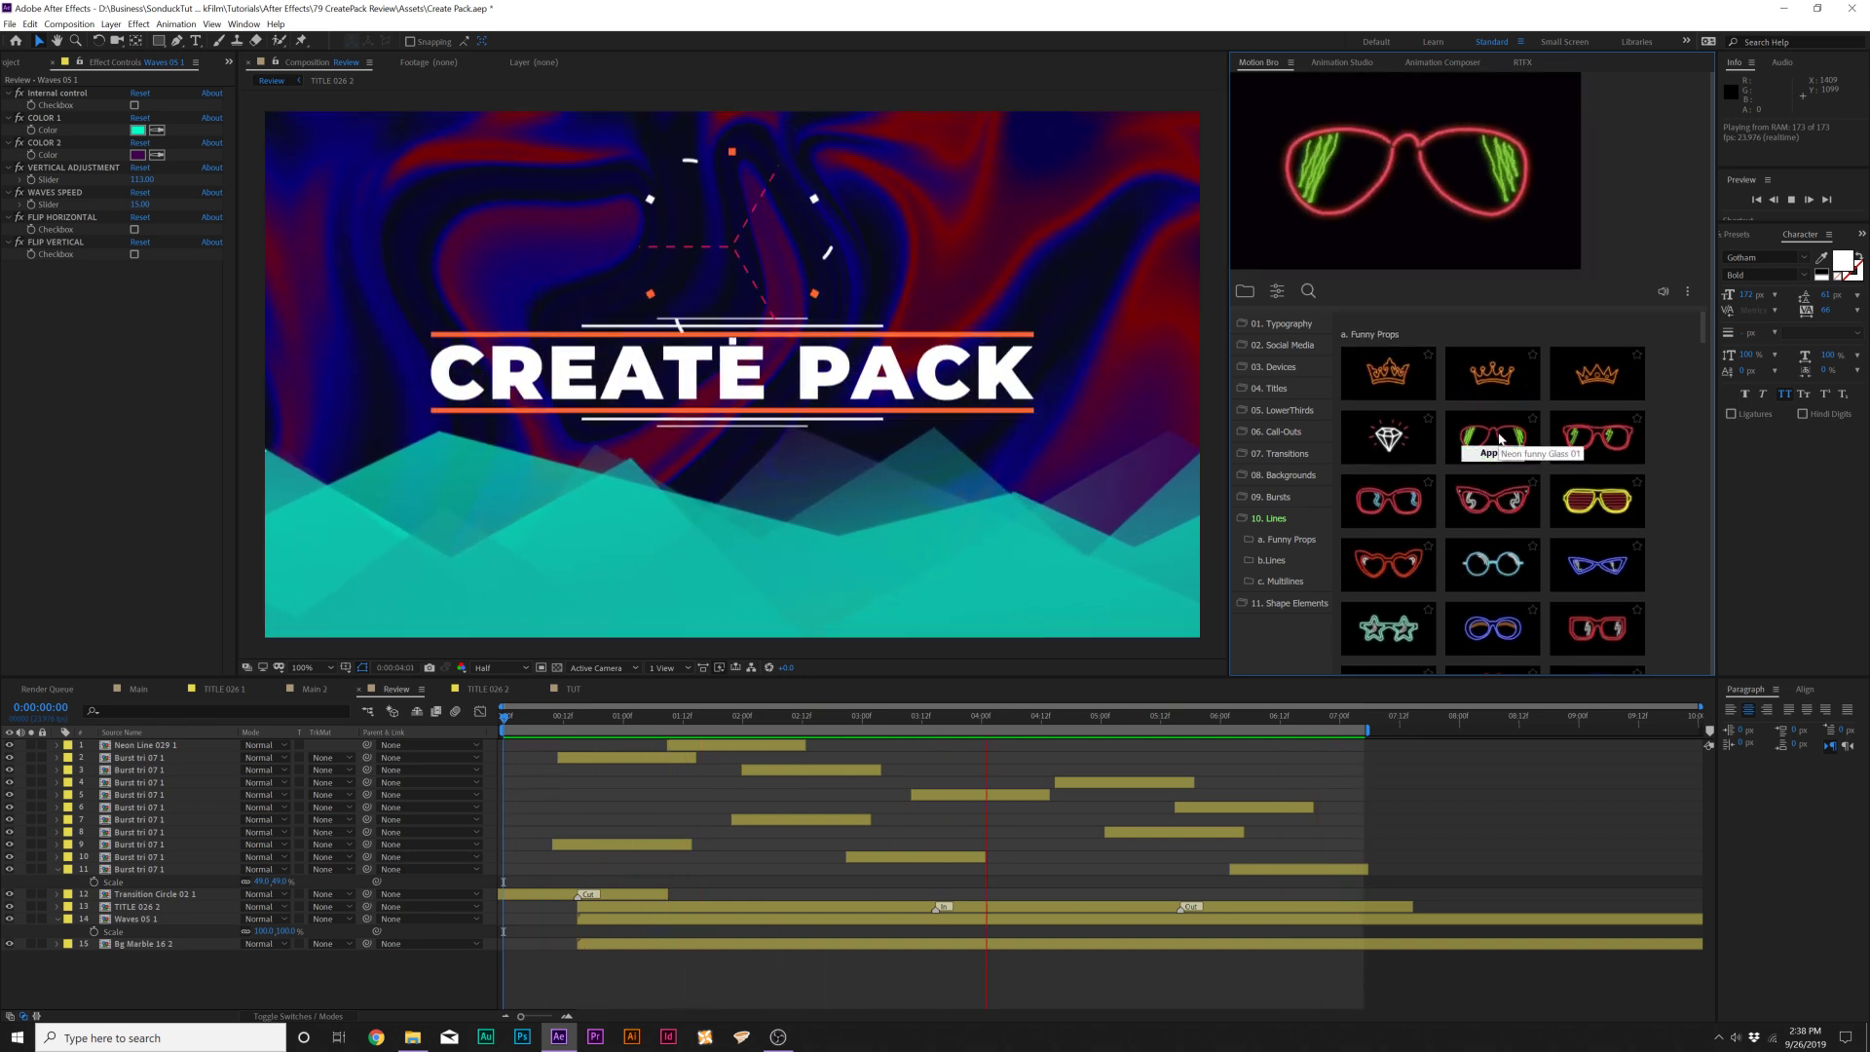
scroll(1500, 448, down, 3)
mouse_move(1505, 535)
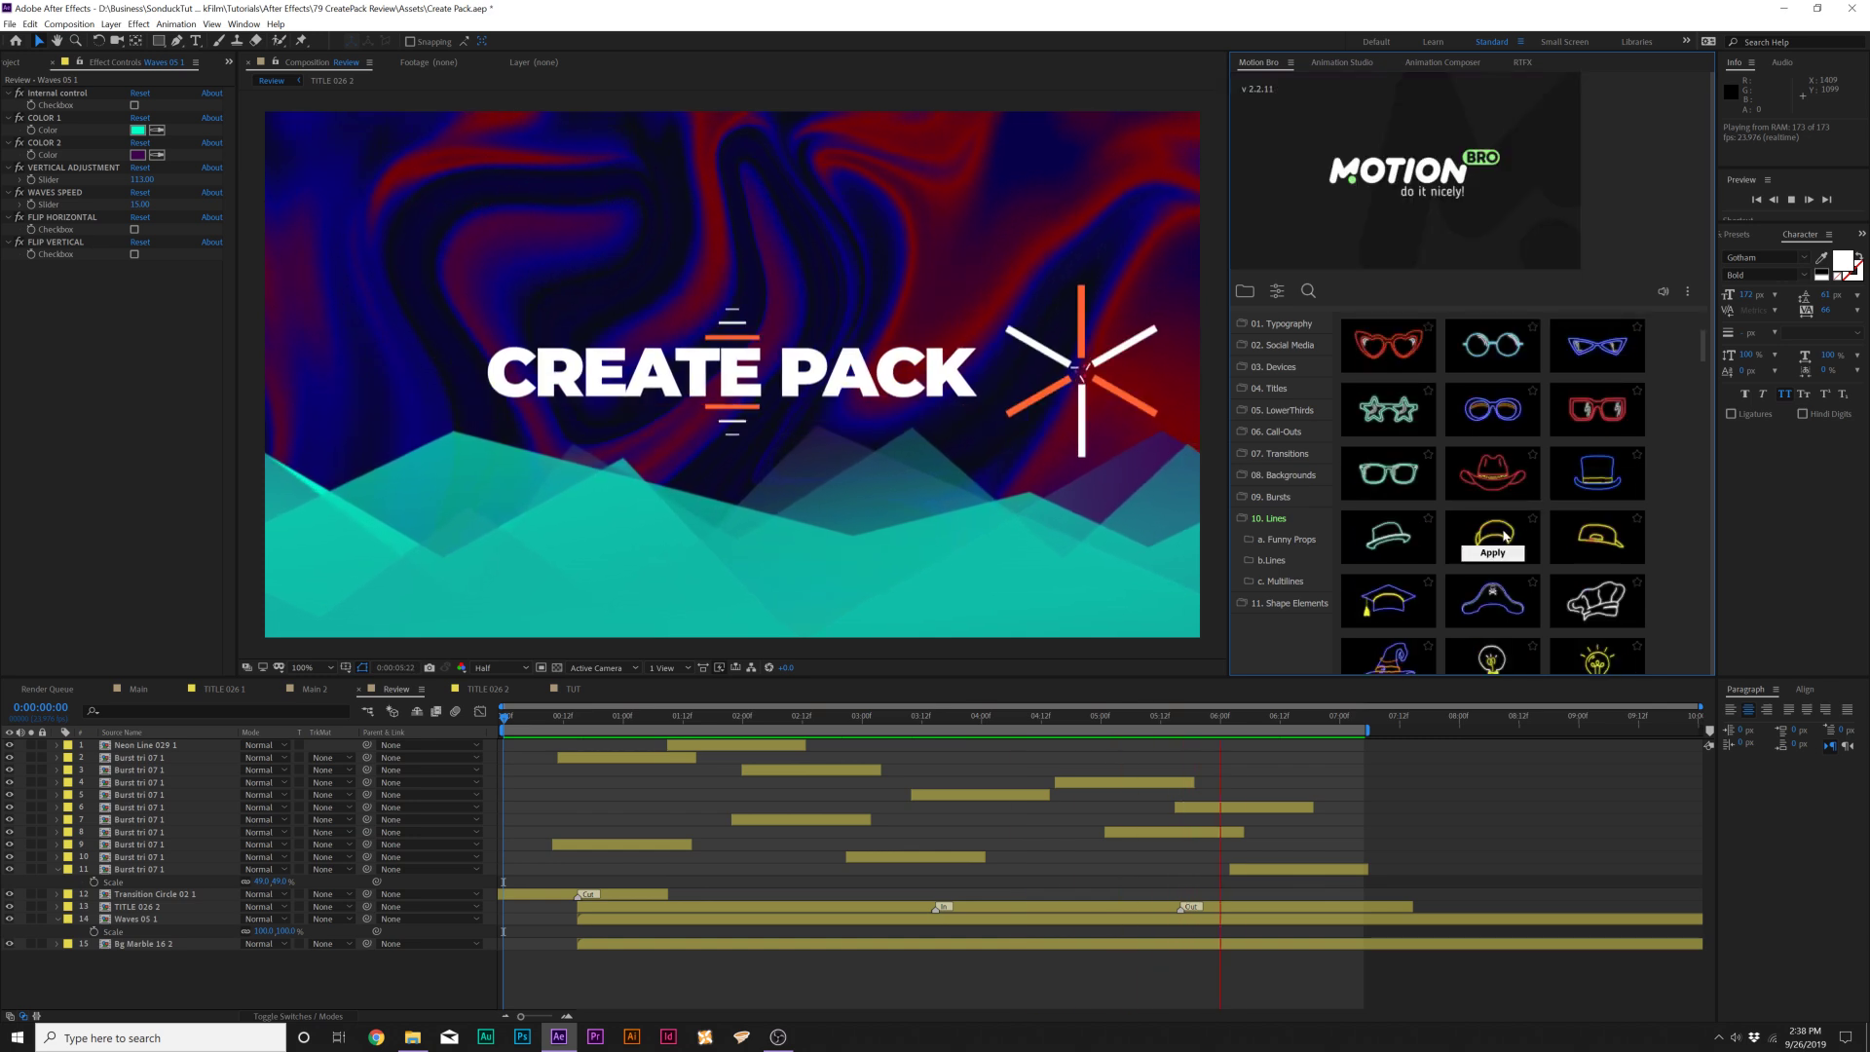
scroll(1500, 531, down, 3)
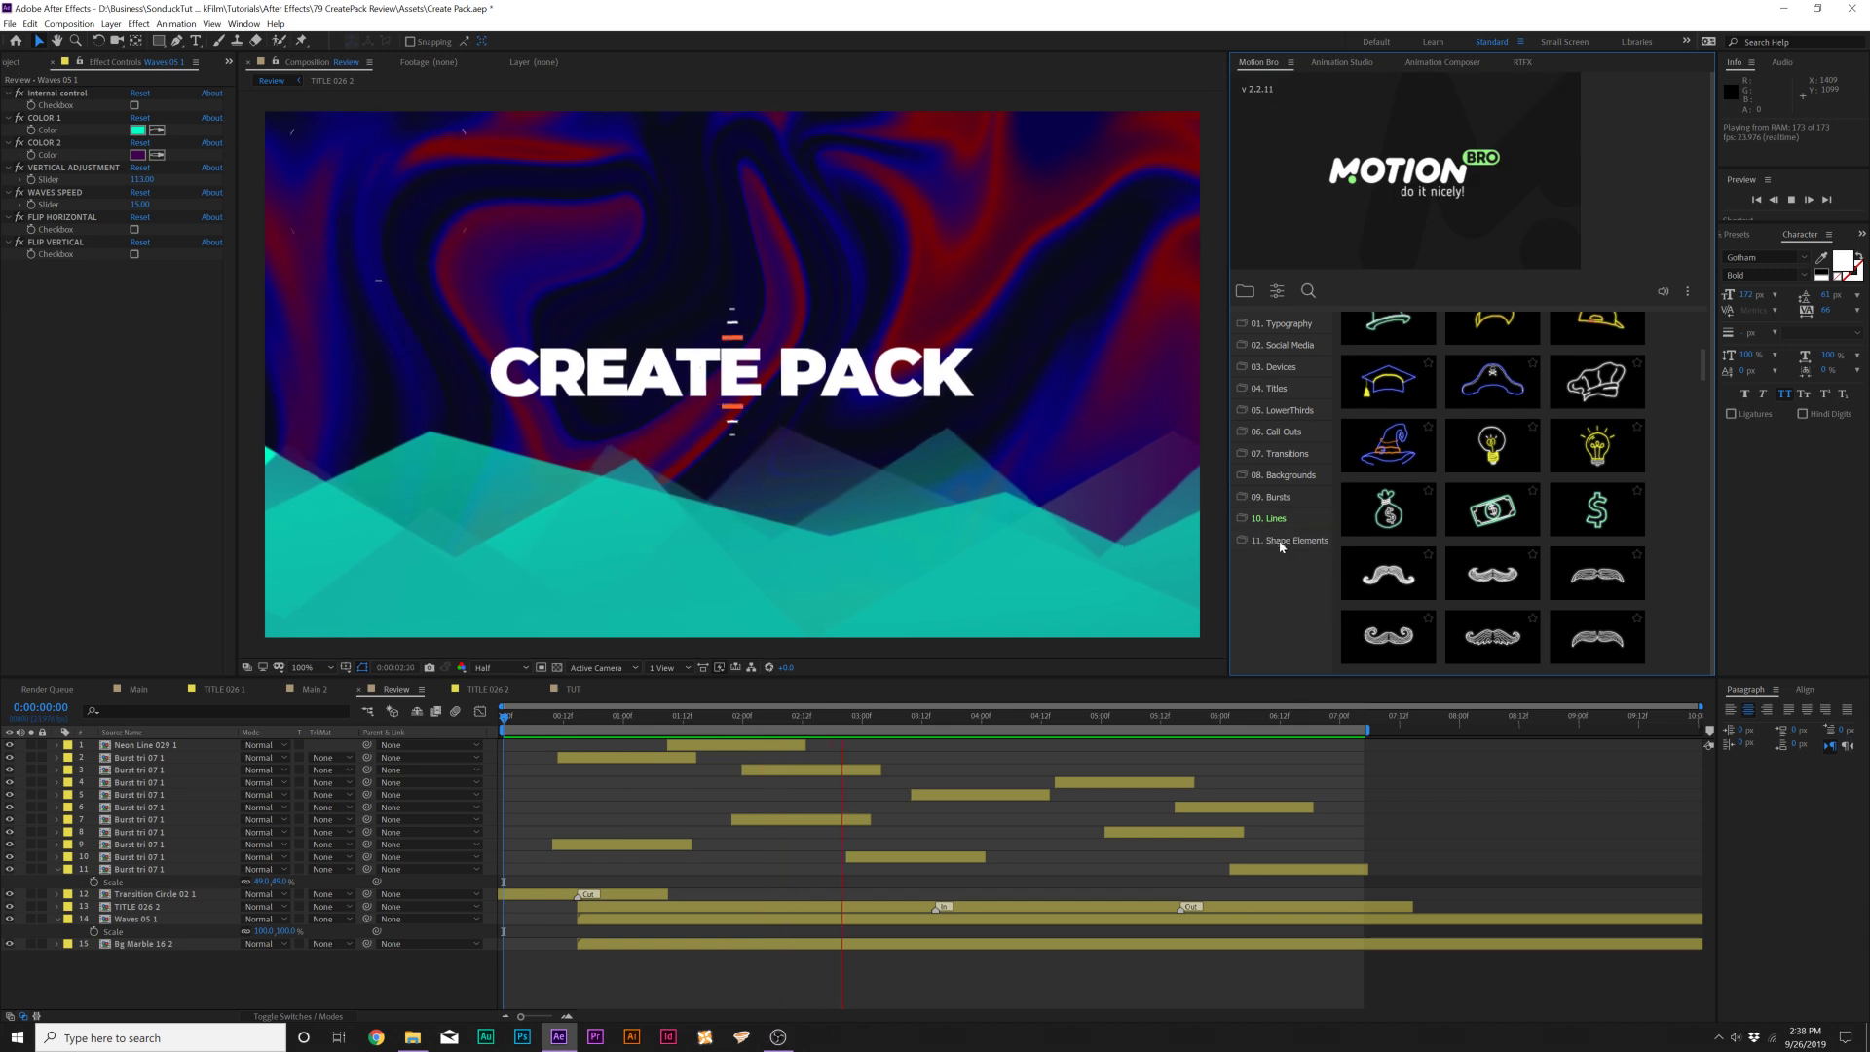
- Open 11. Shape Elements and show its d. Waves presets
click(1288, 603)
click(1275, 624)
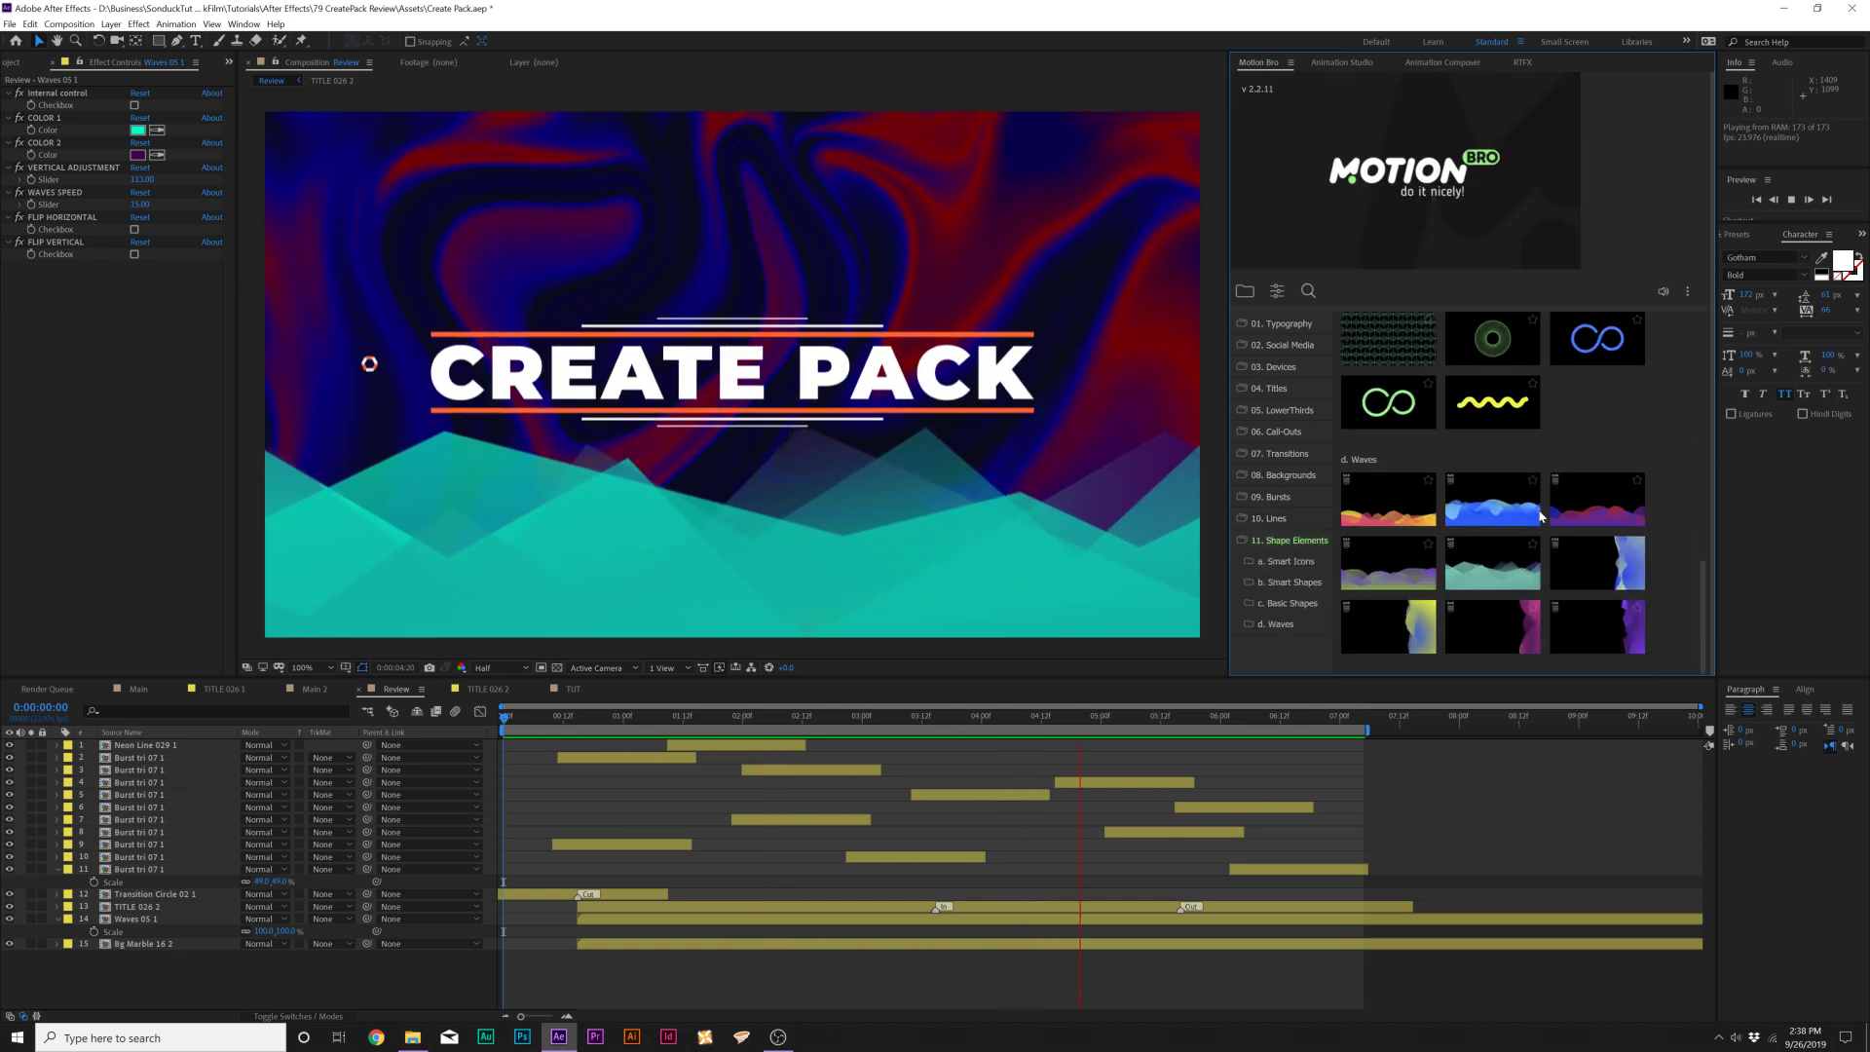
mouse_move(1497, 507)
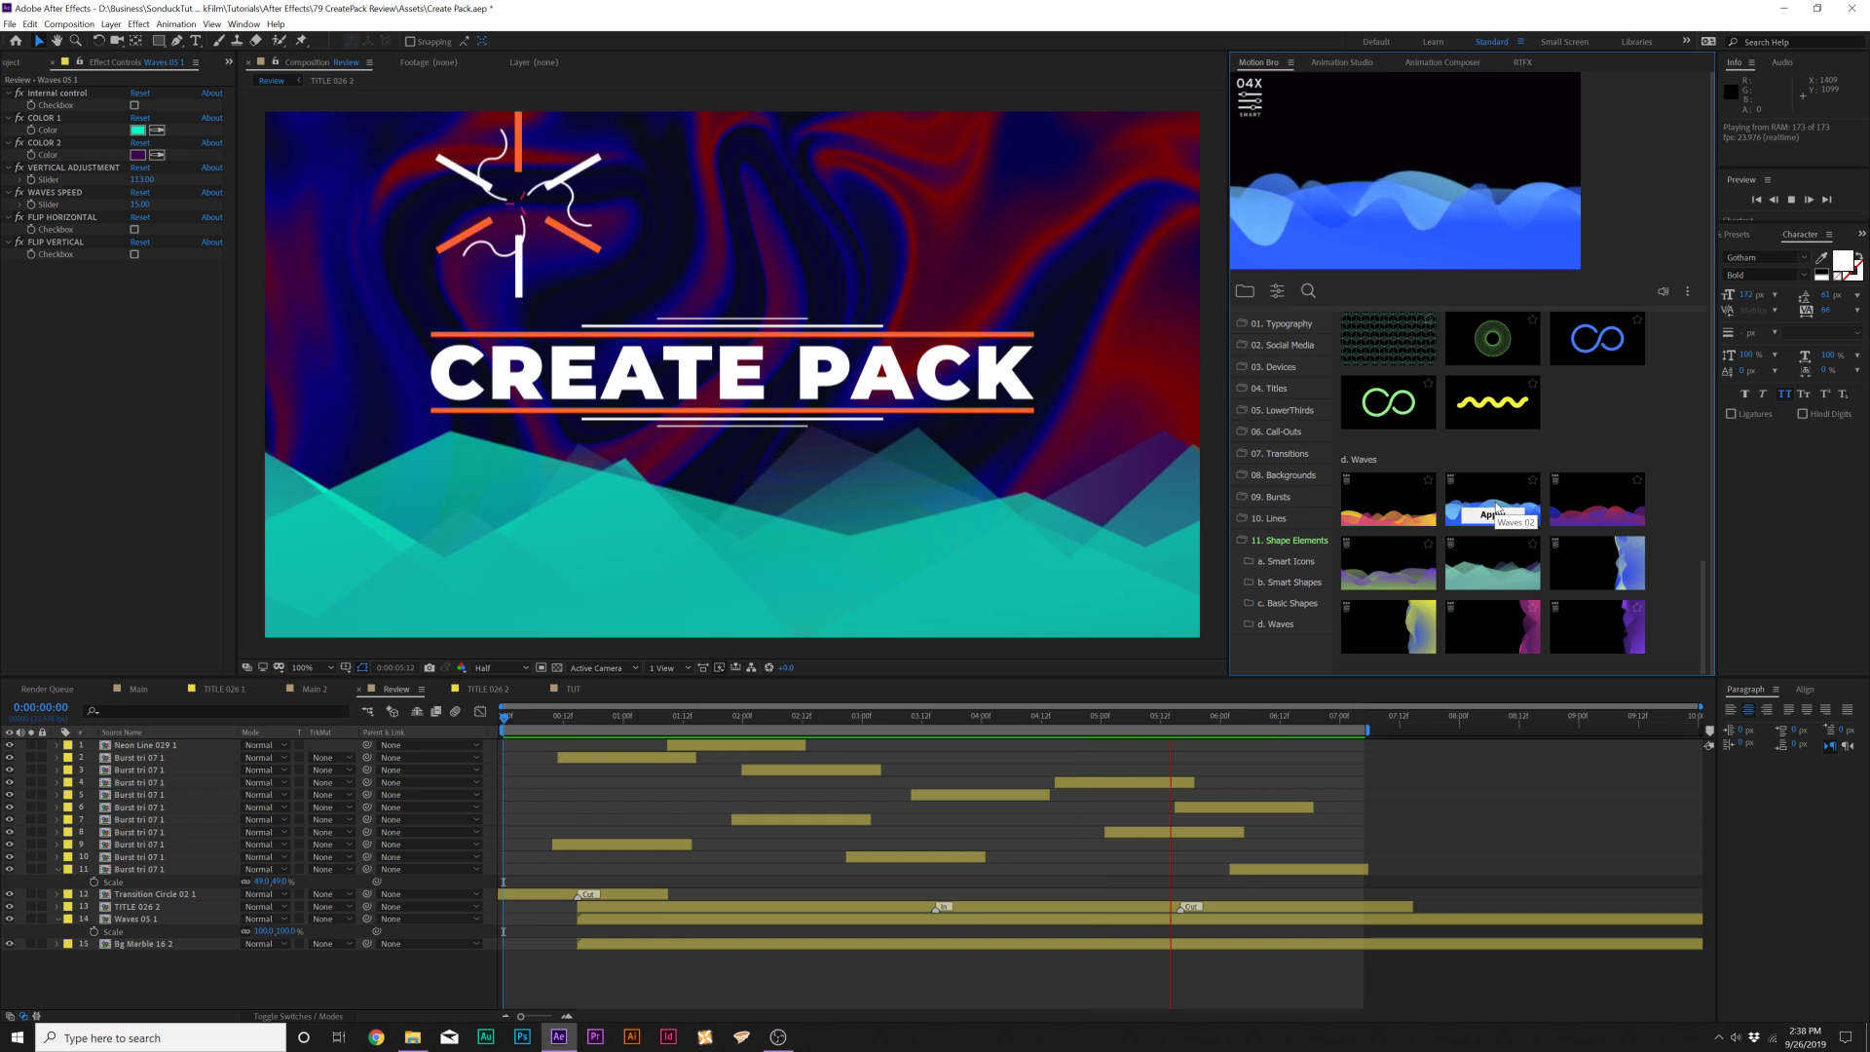
- In Motion Bro, collapse 11. Shape Elements, browse 05. LowerThirds, then show 06. Call-Outs presets
click(1322, 540)
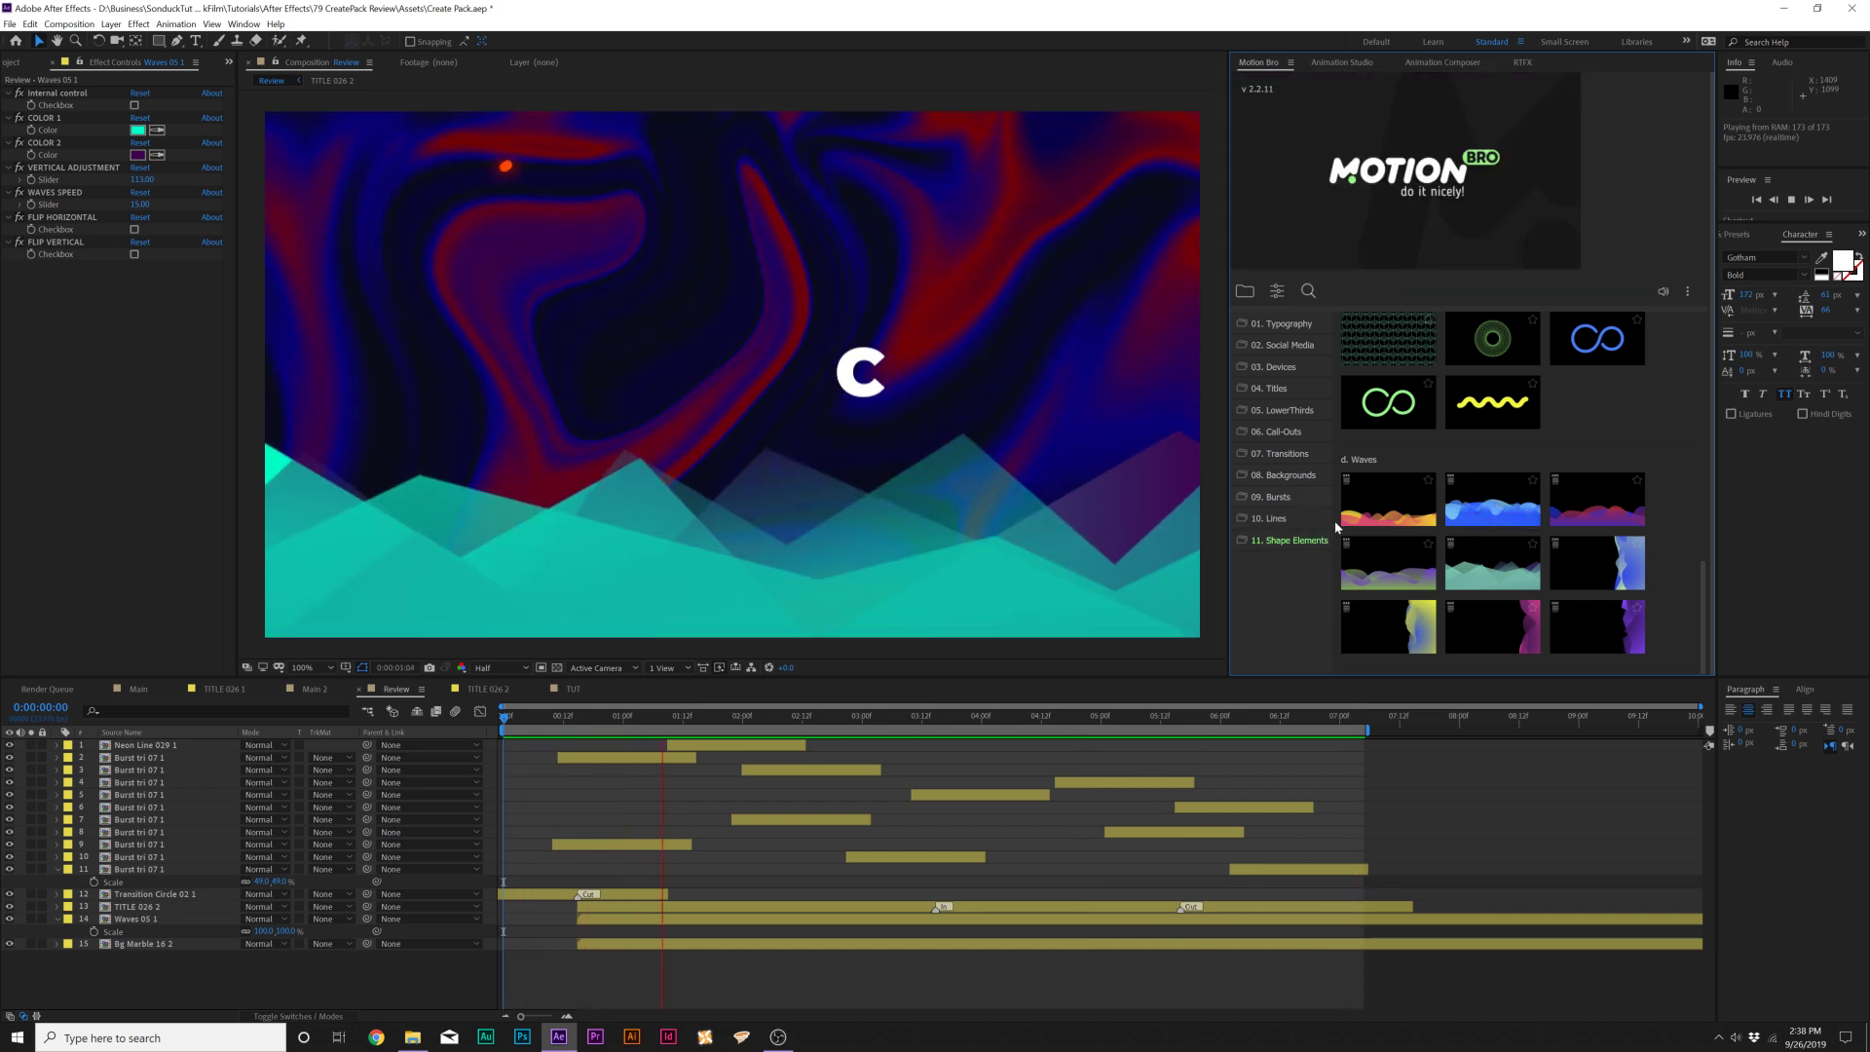
click(1297, 412)
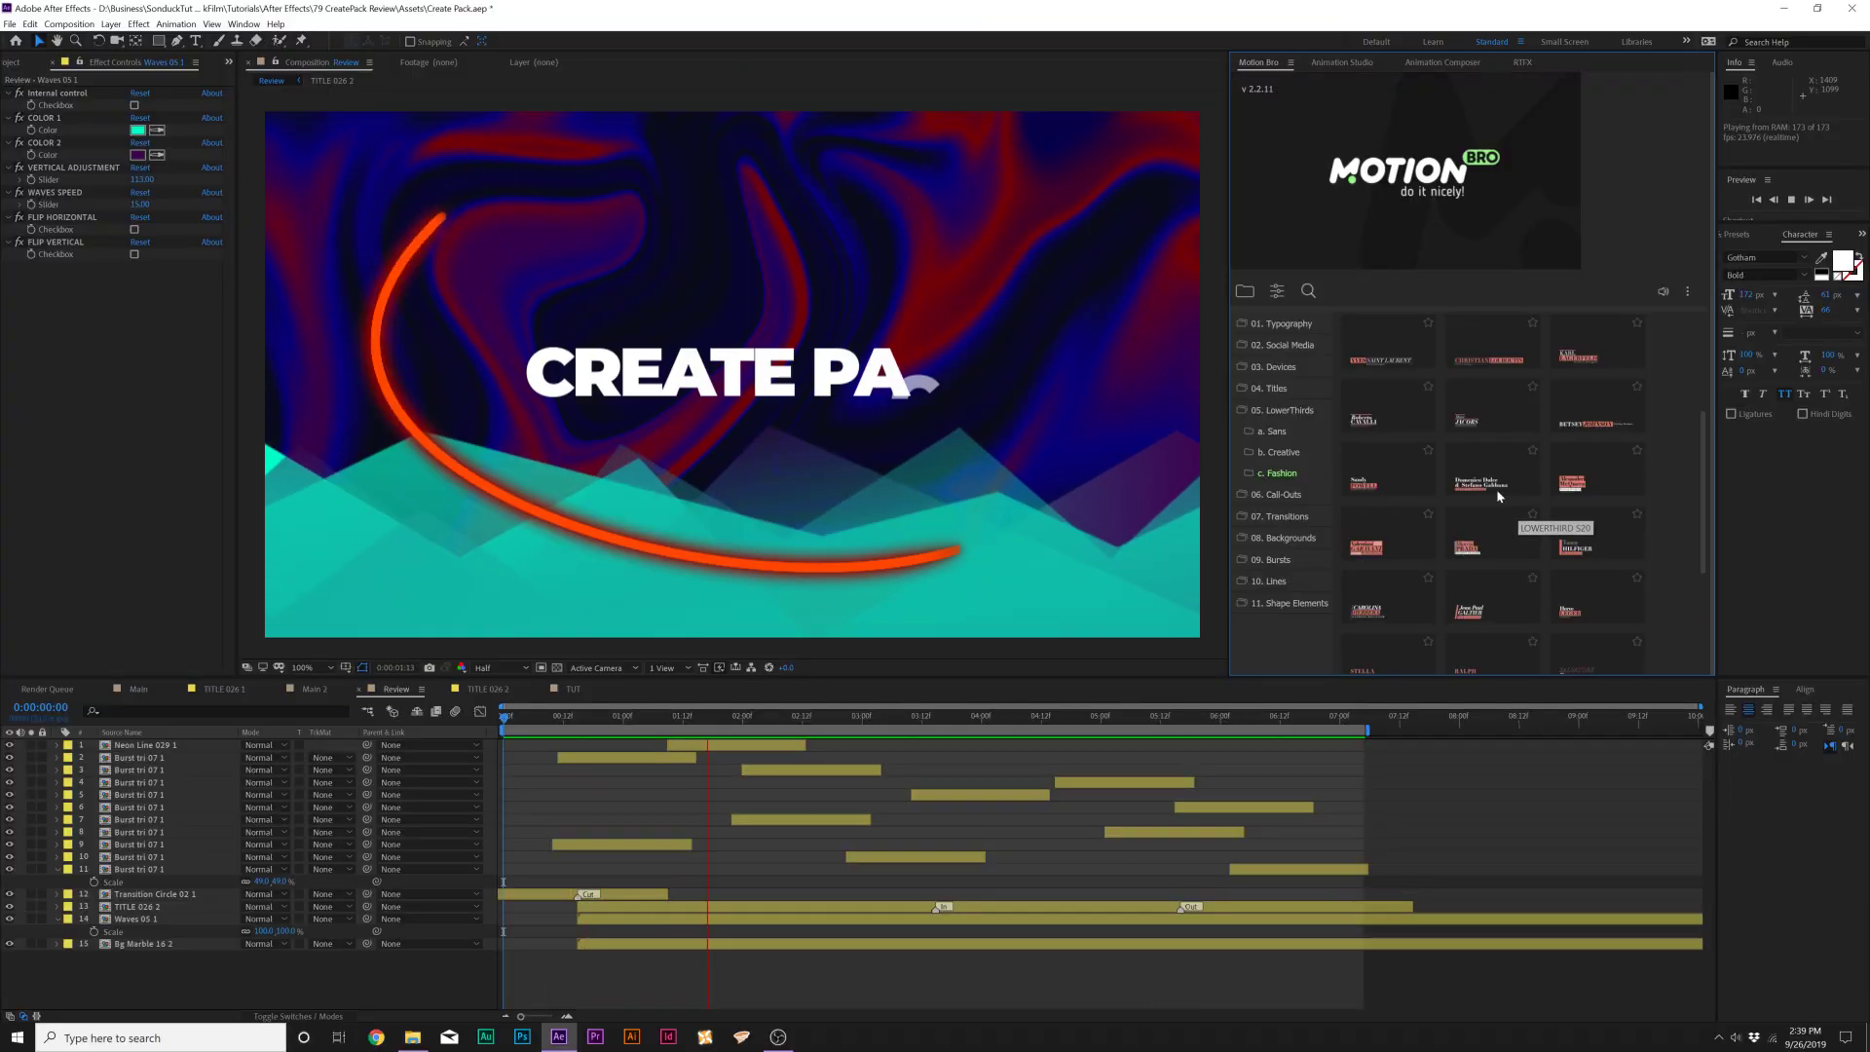
click(1298, 409)
click(1283, 431)
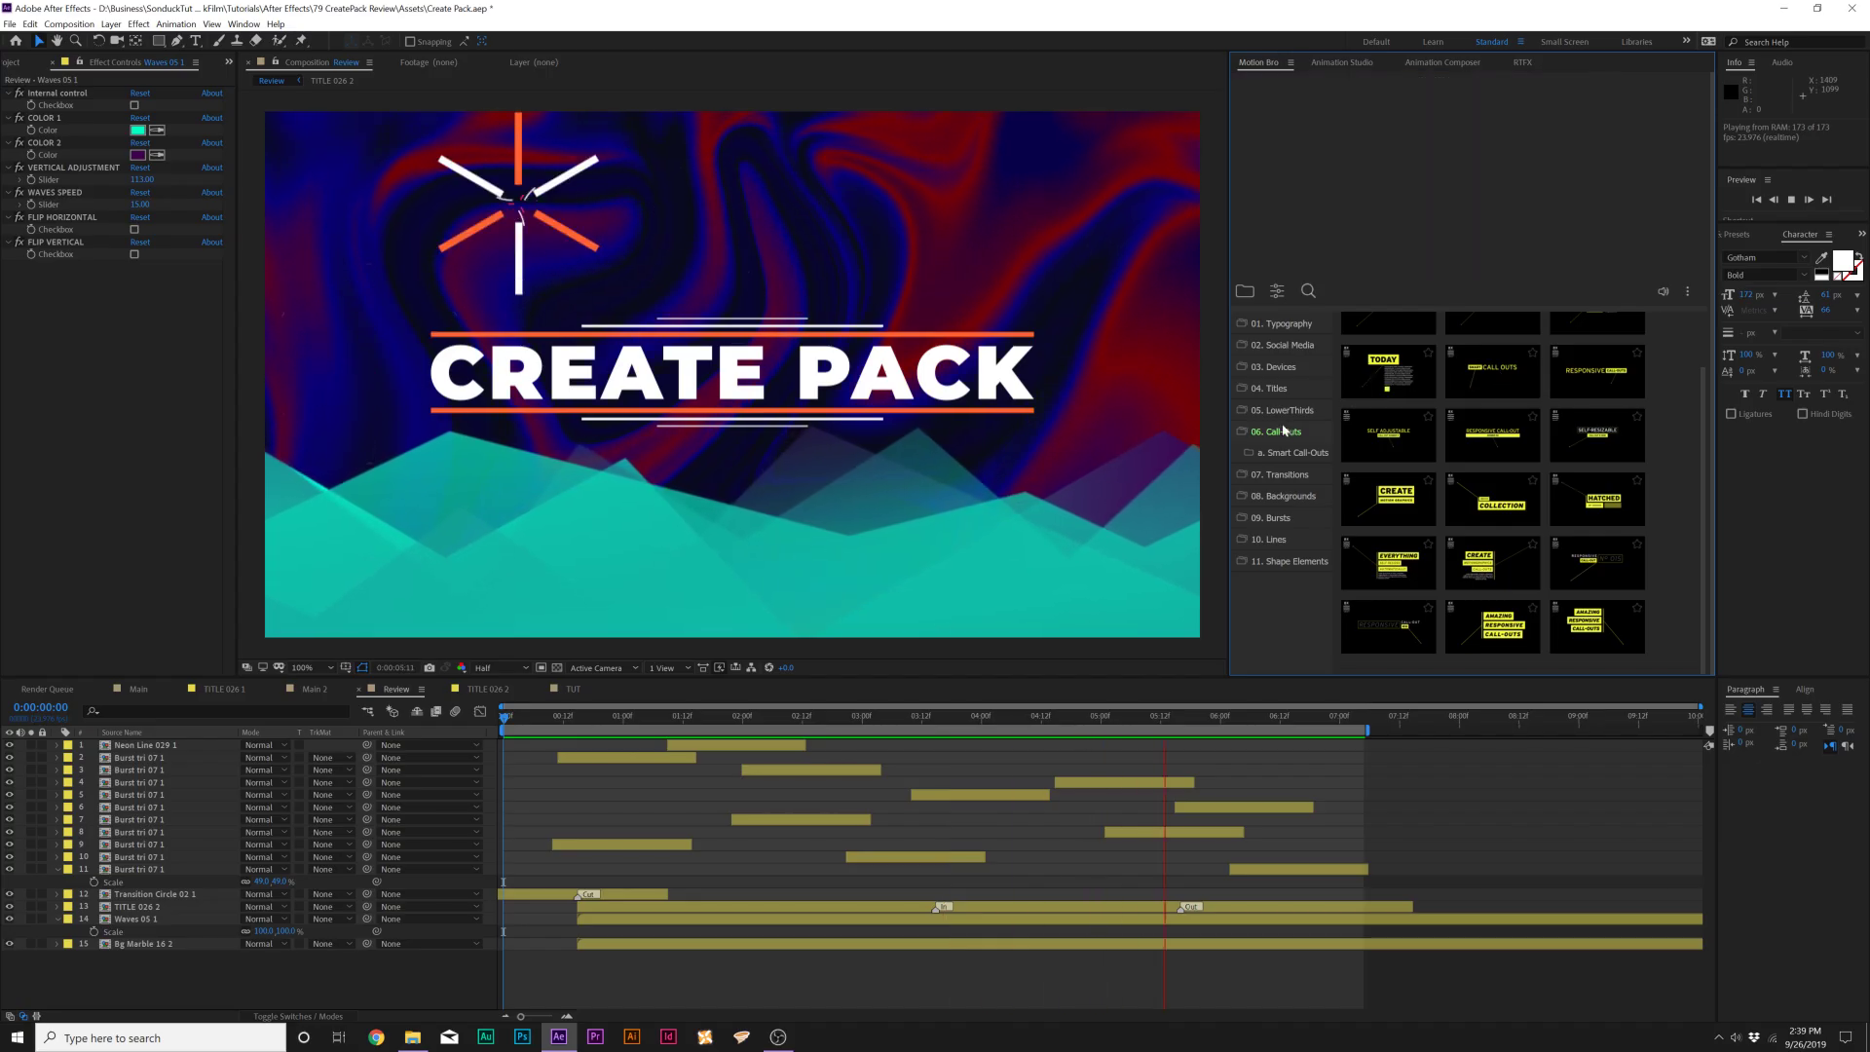
- Browse 03. Devices down to f. Rigged Models and add the myPAD 3D tablet in a new comp
click(1273, 367)
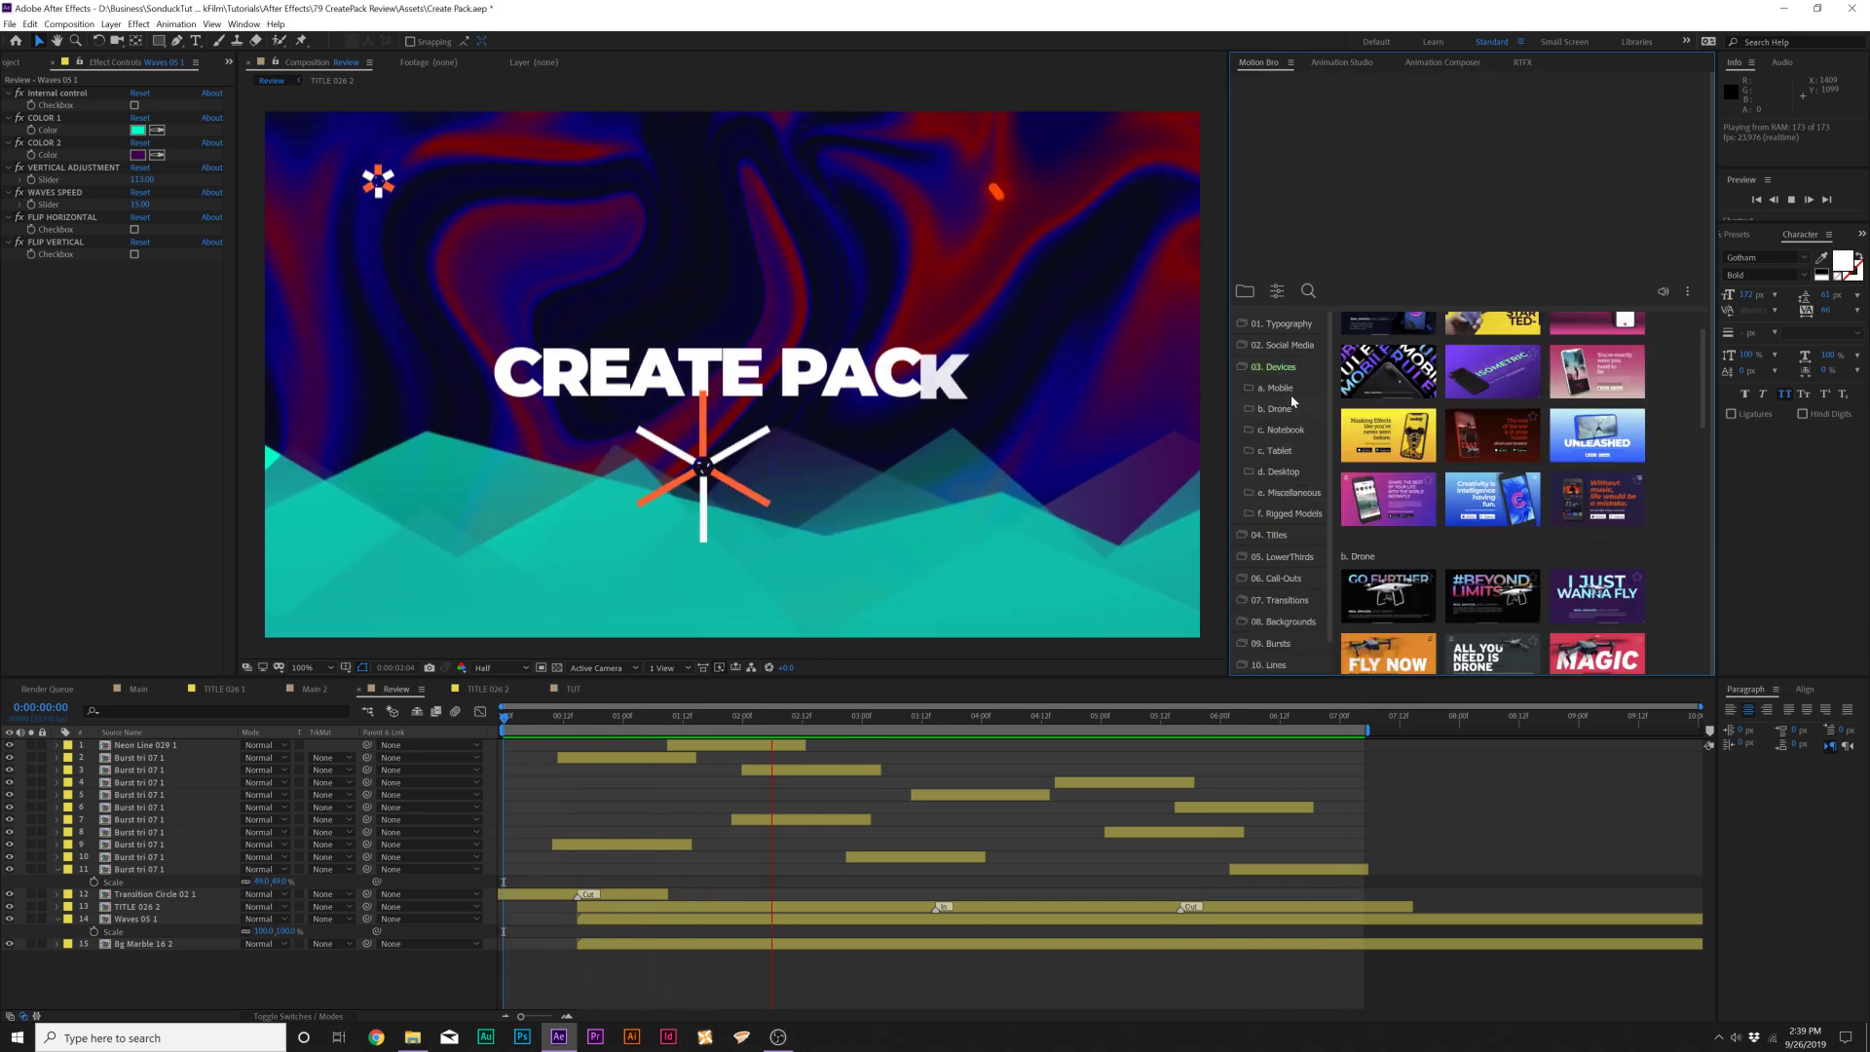
scroll(1538, 450, up, 1)
mouse_move(1539, 450)
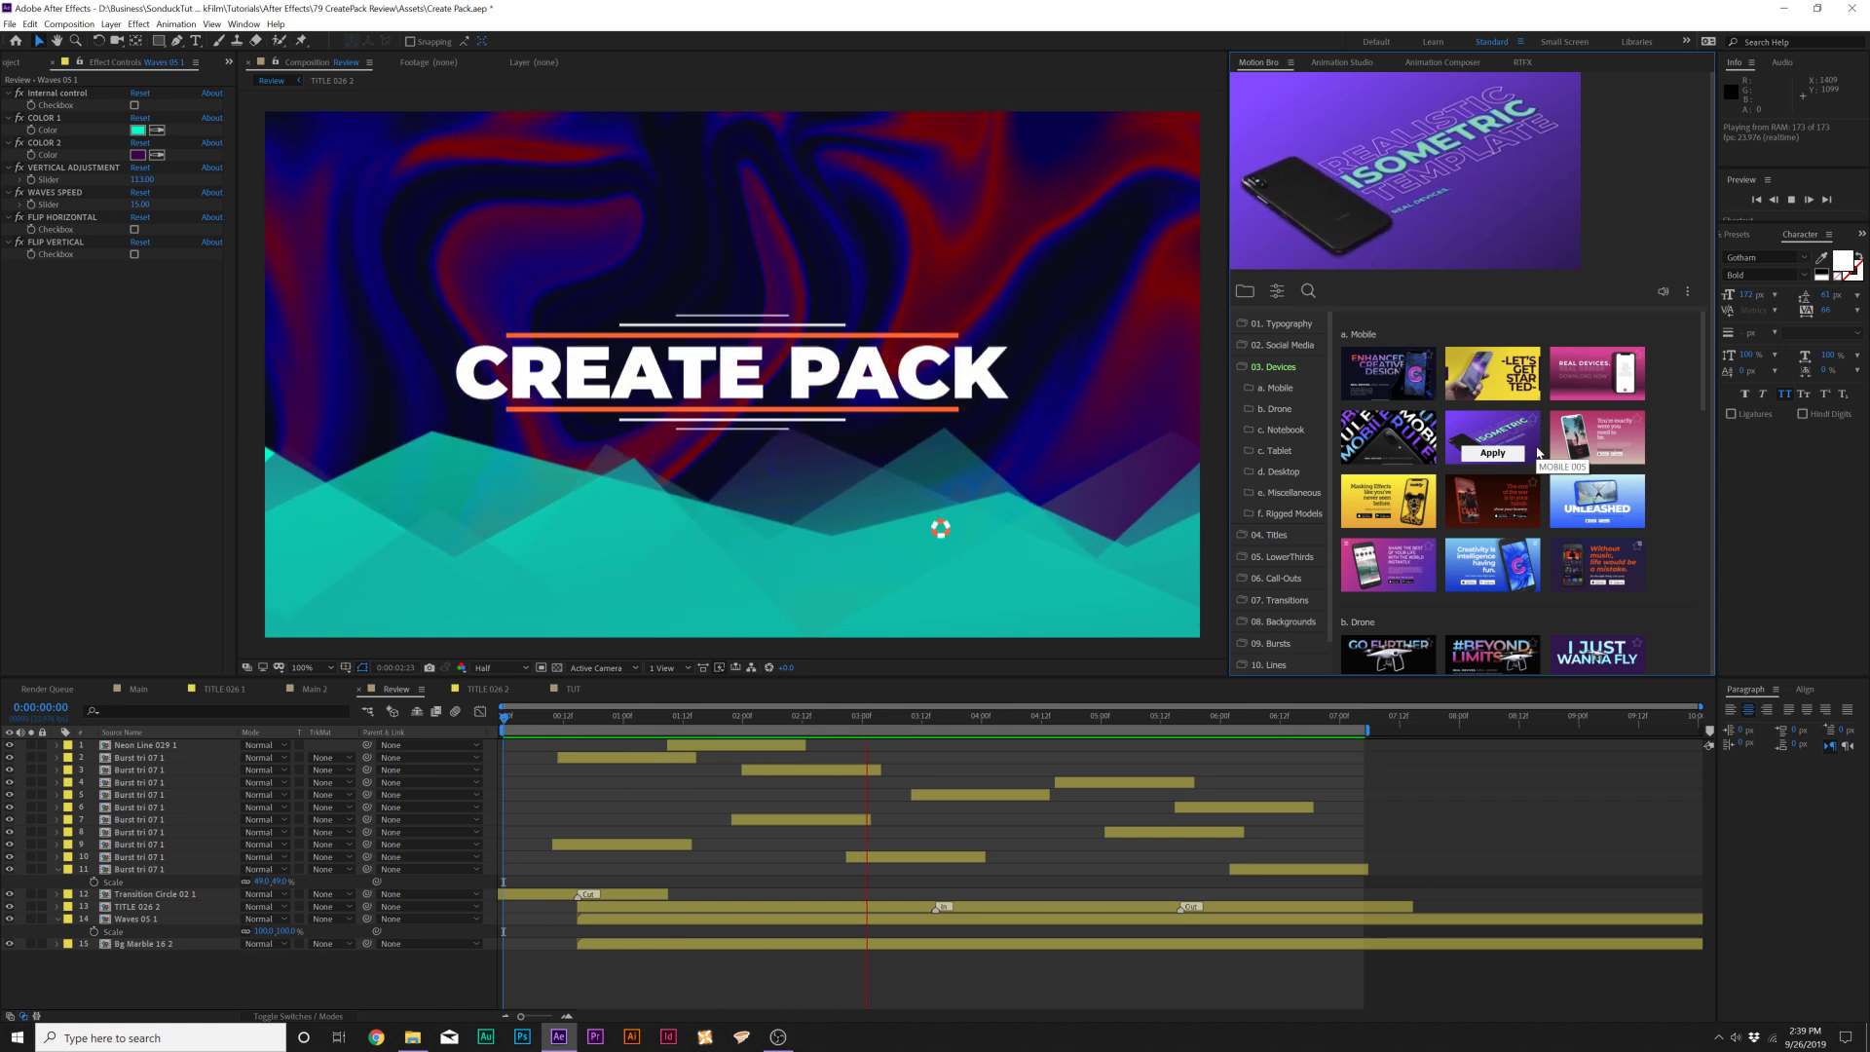
scroll(1539, 452, down, 6)
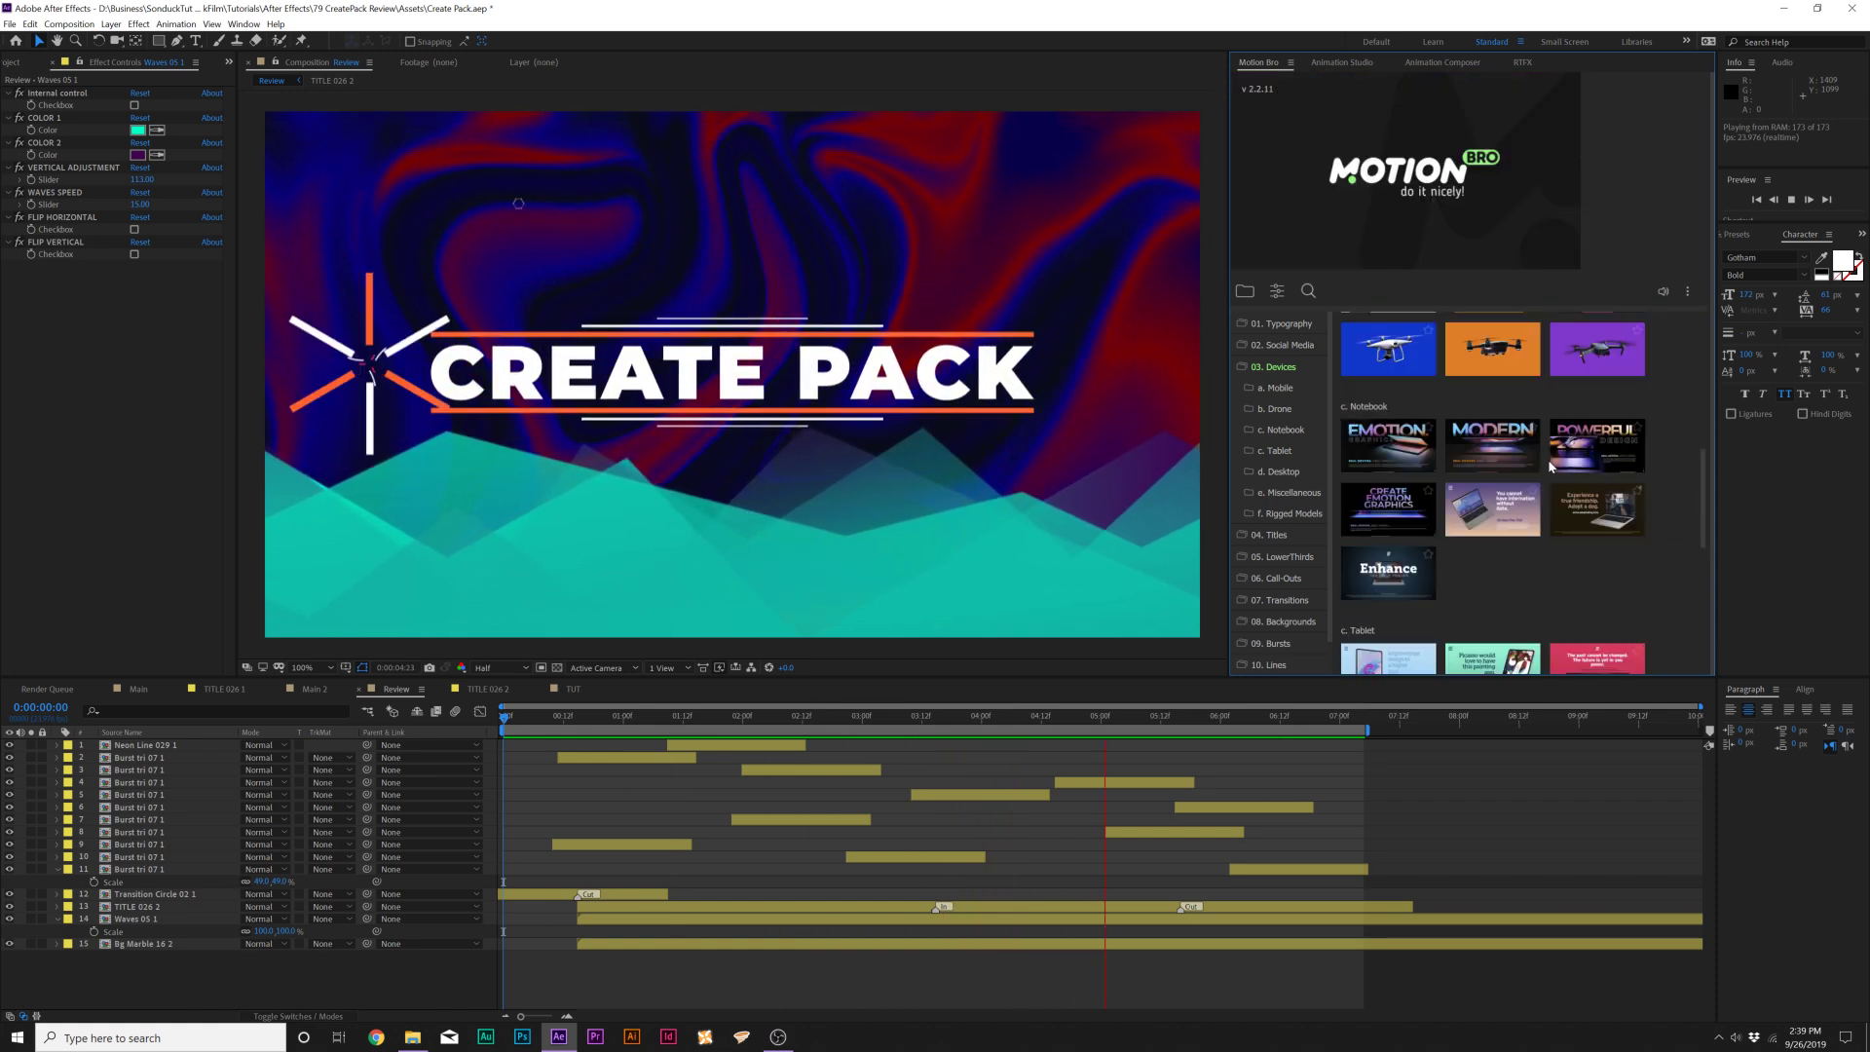
scroll(1531, 482, down, 3)
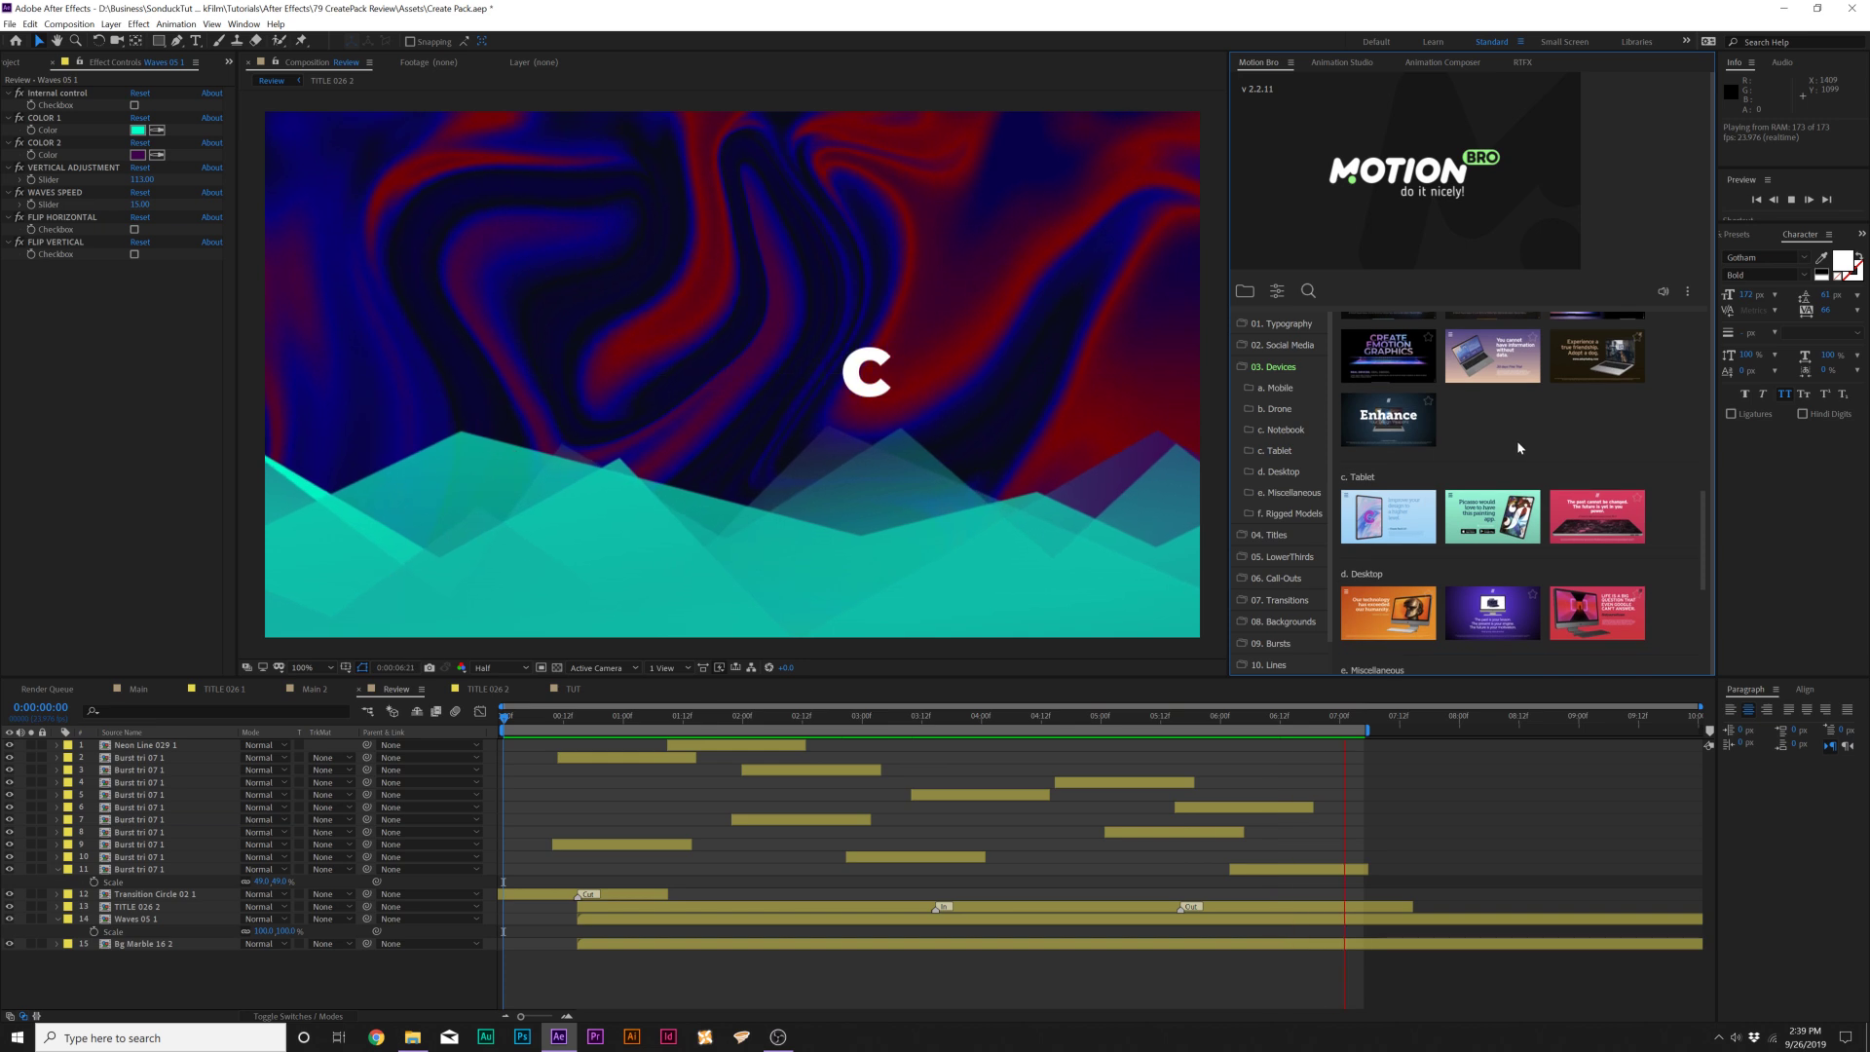
scroll(1427, 438, down, 3)
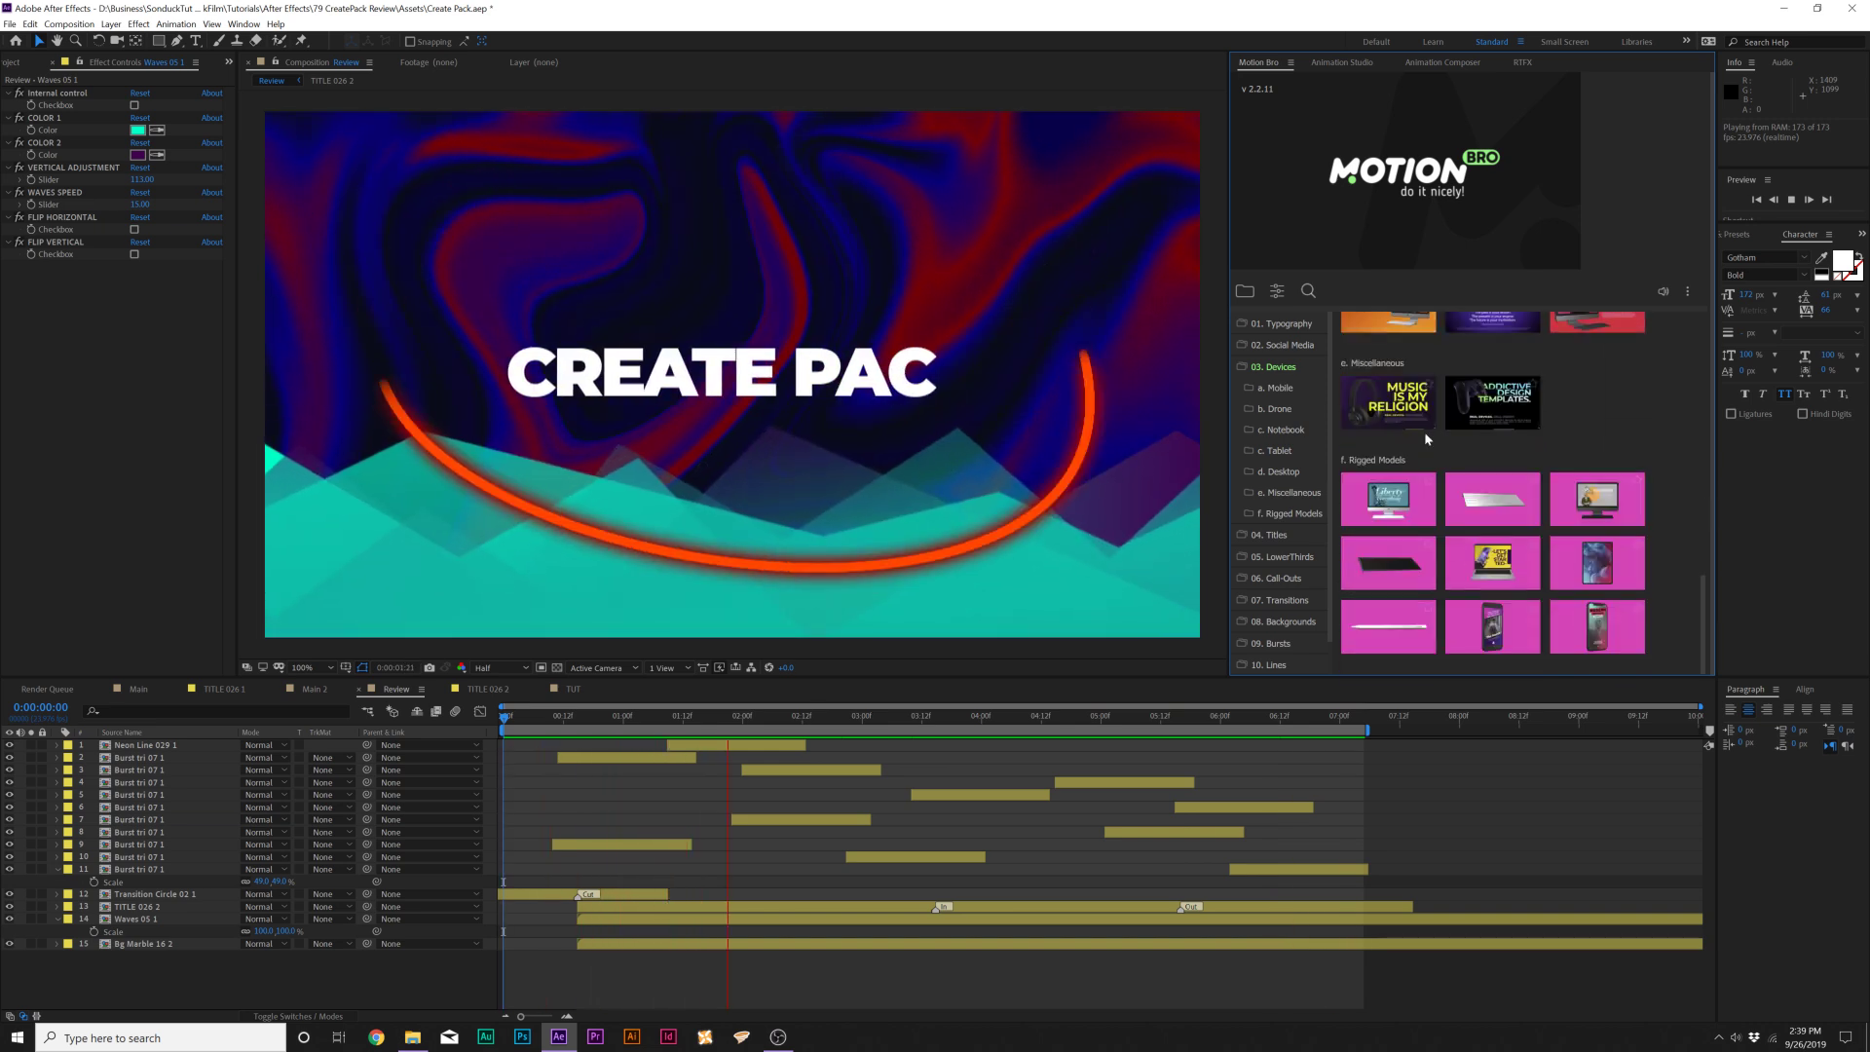
mouse_move(1589, 574)
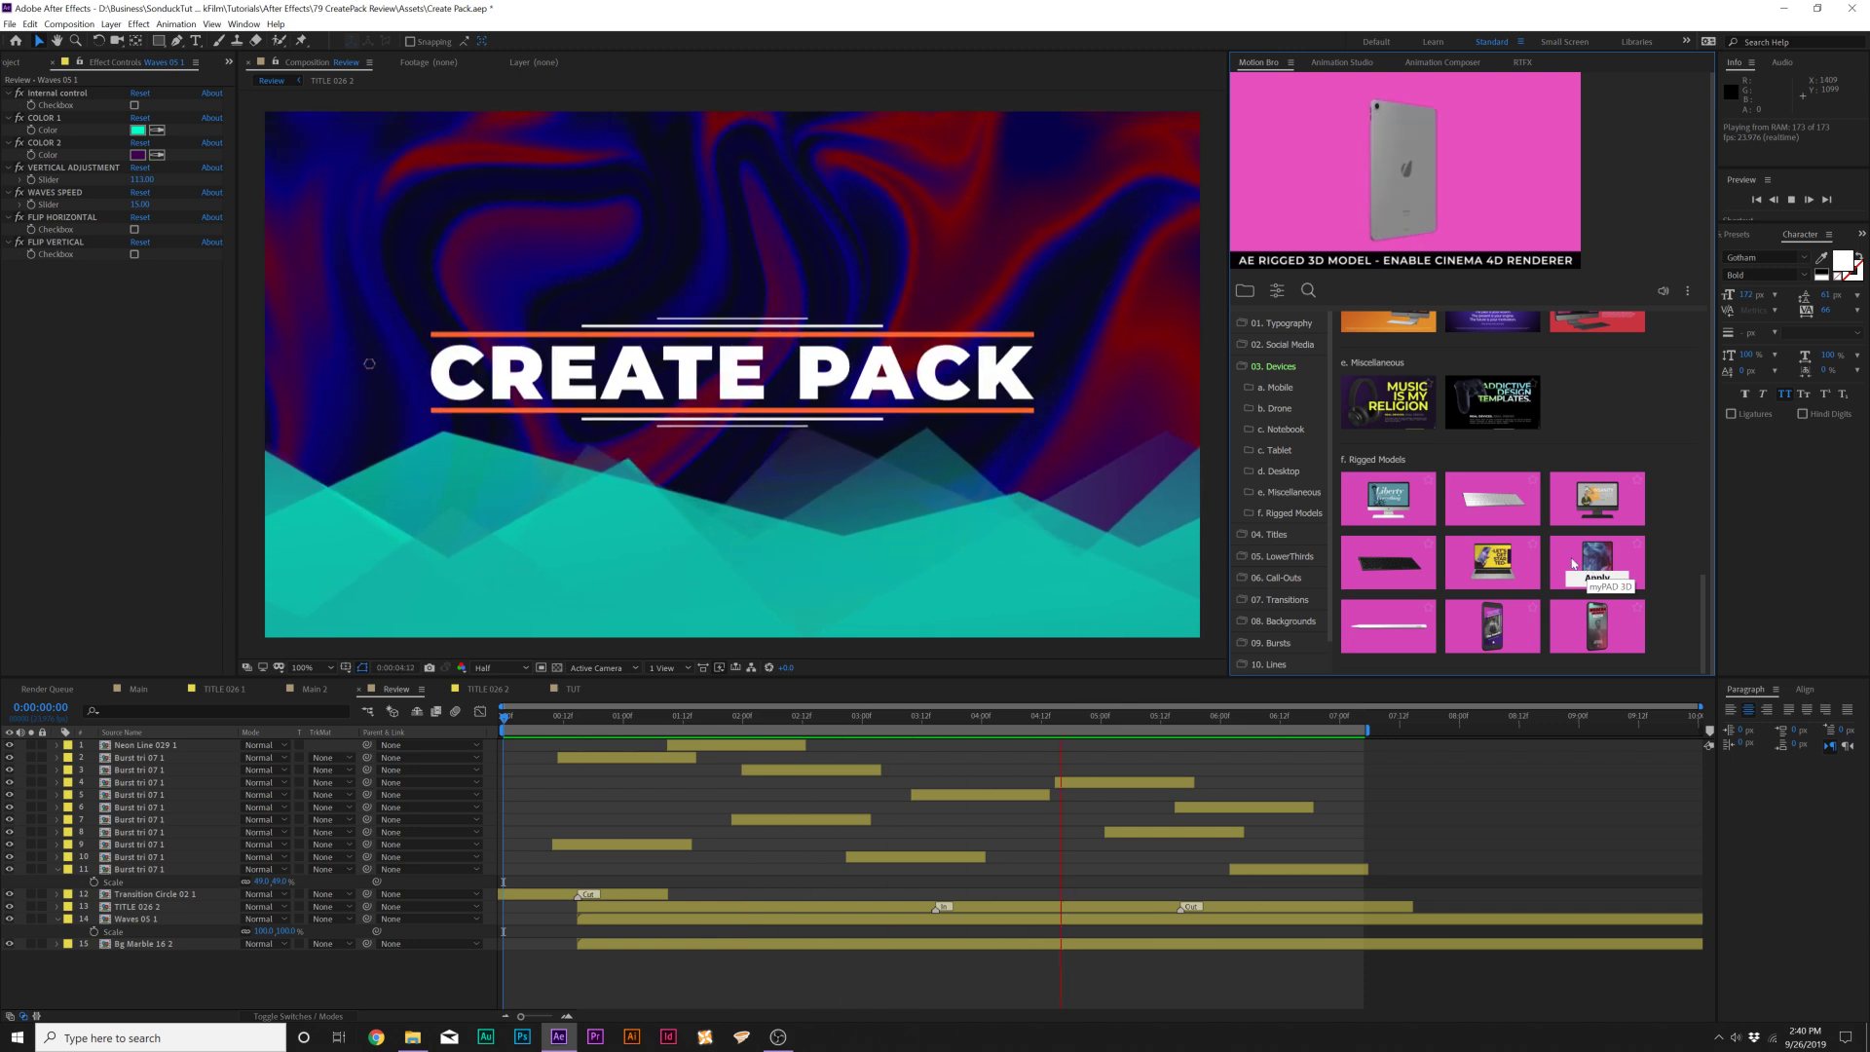
click(1597, 578)
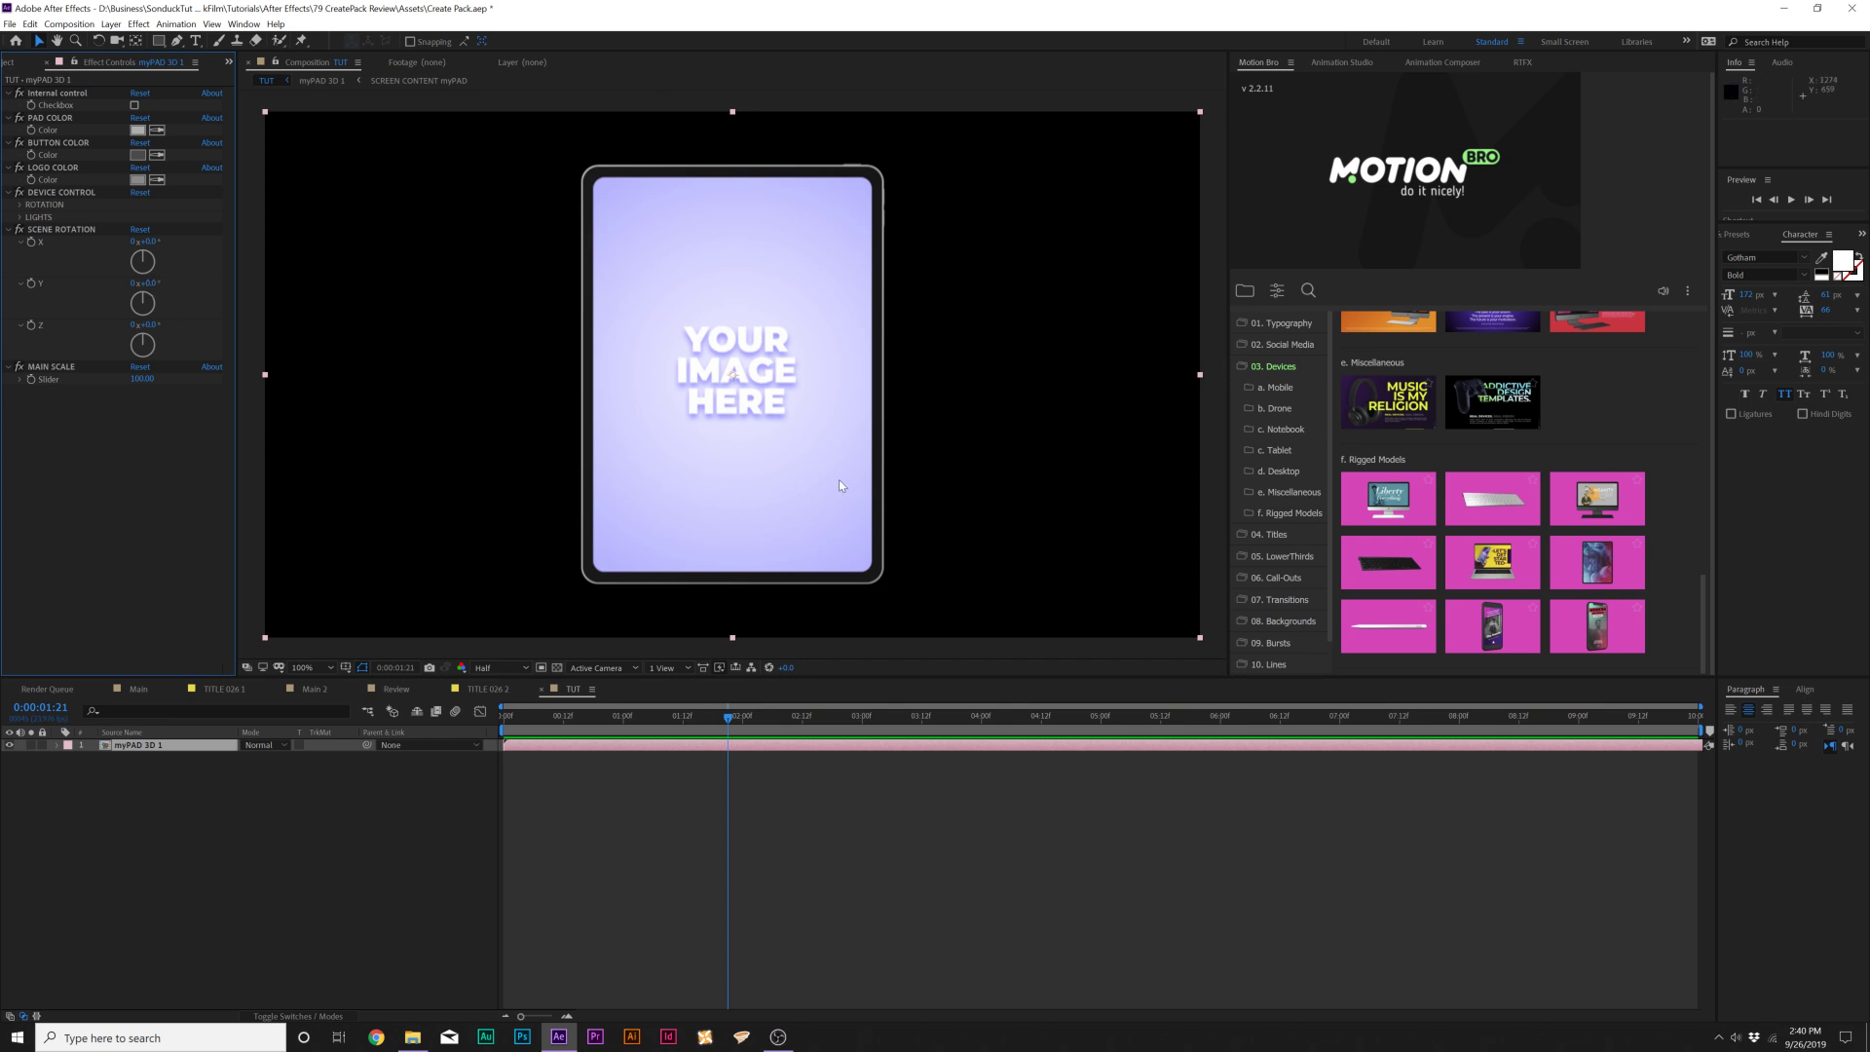
- Select myPAD 3D 1's Scene Rotation and set its Y rotation to 147° to tilt the tablet
click(61, 230)
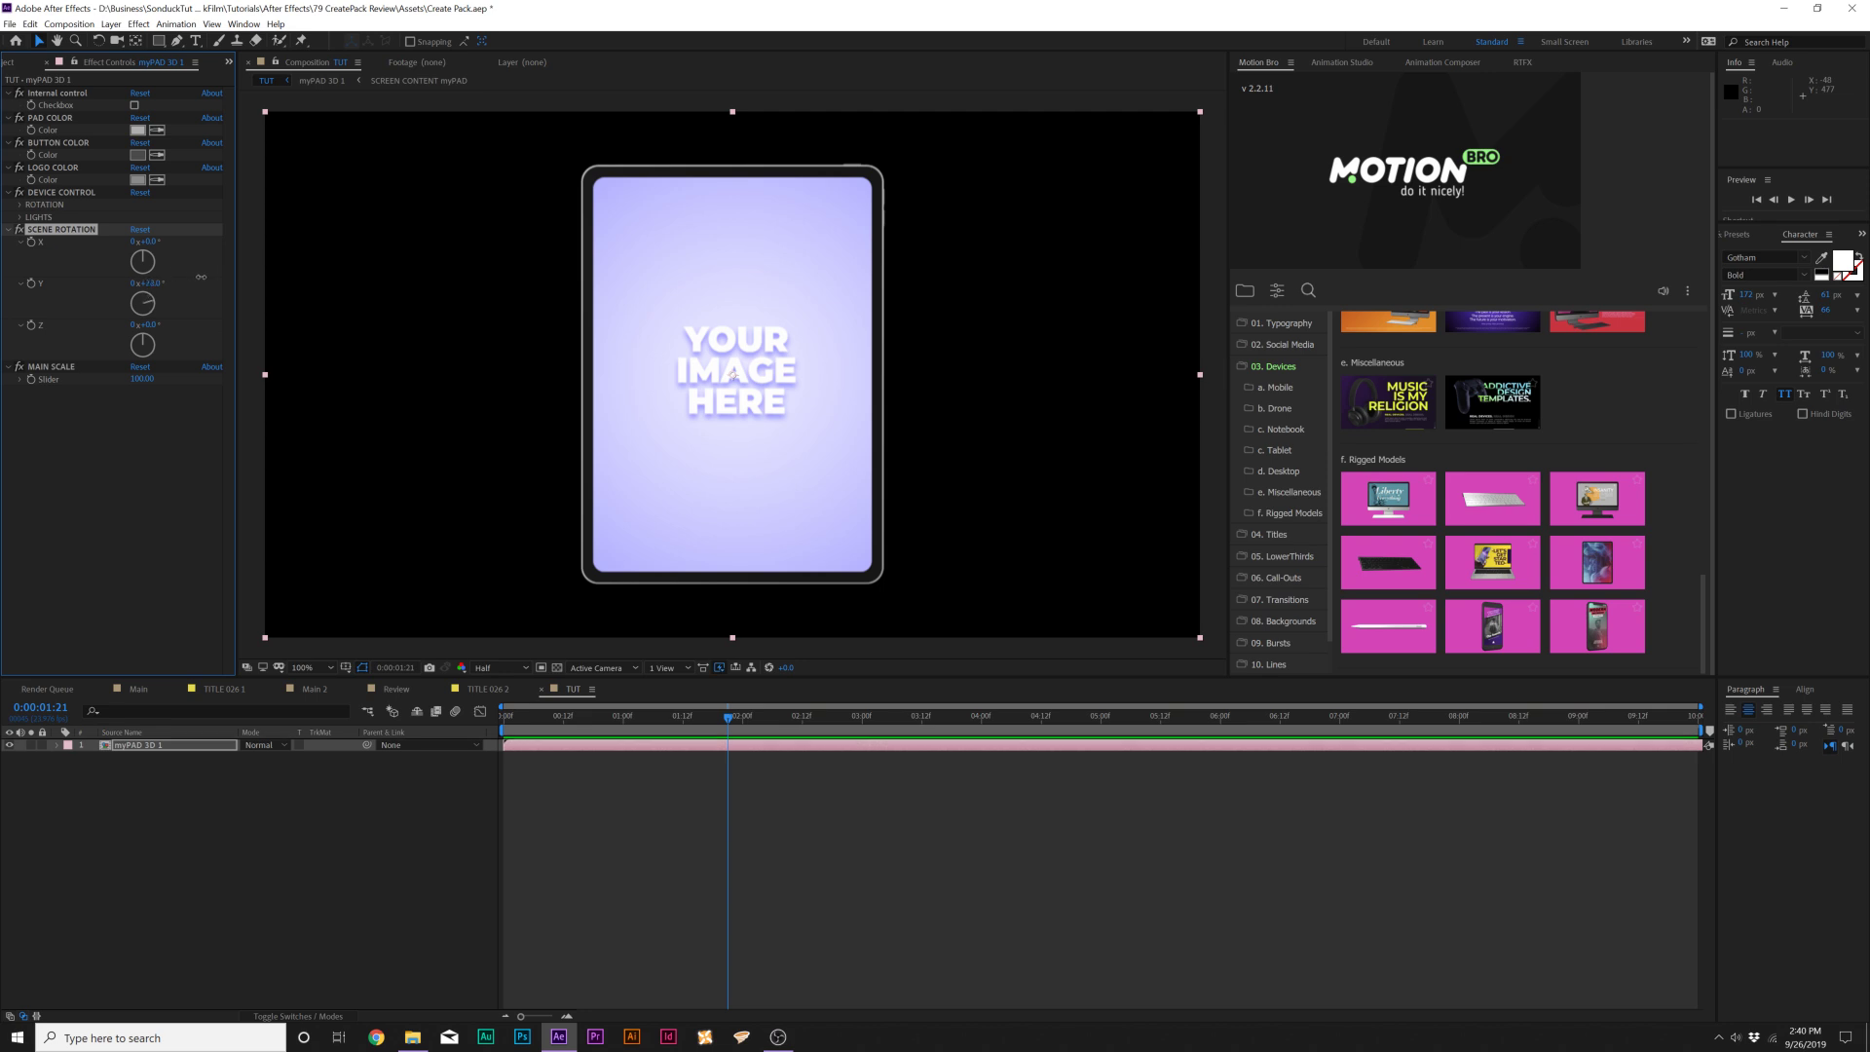
drag(223, 281, 272, 302)
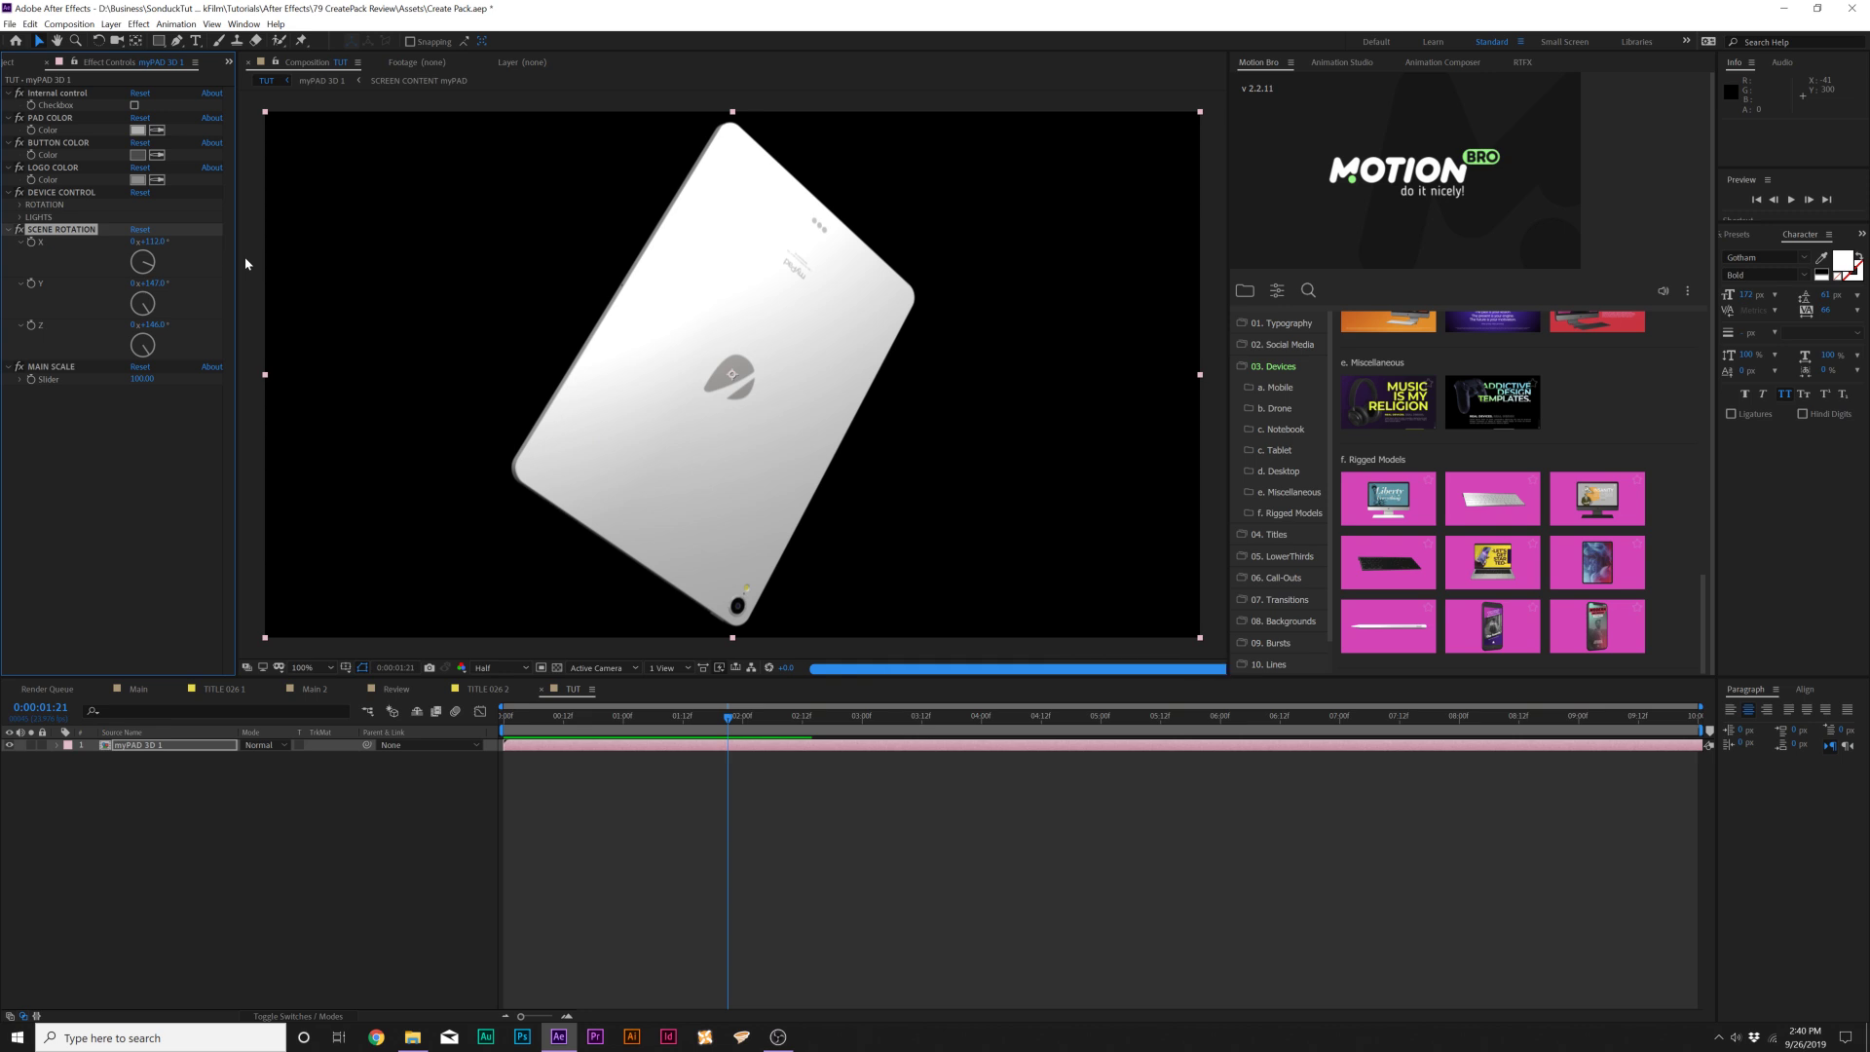
mouse_move(1421, 575)
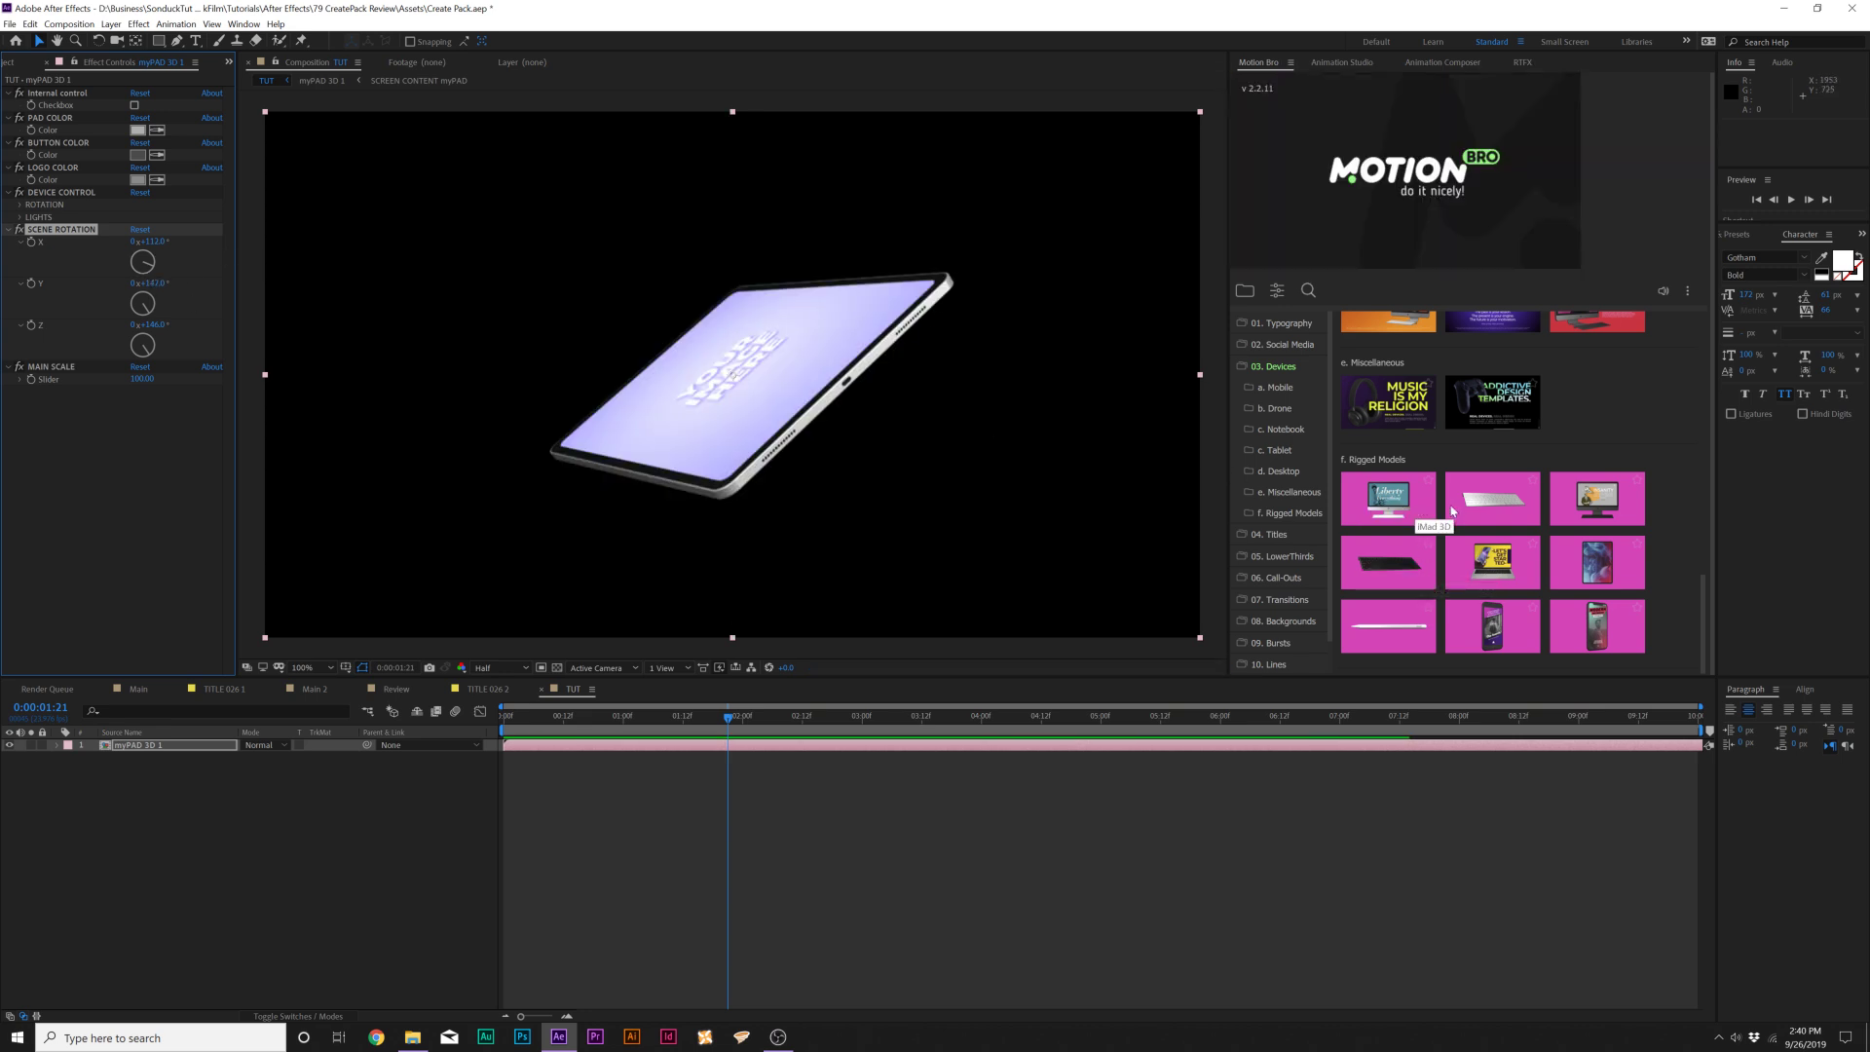
mouse_move(1587, 499)
mouse_move(1512, 556)
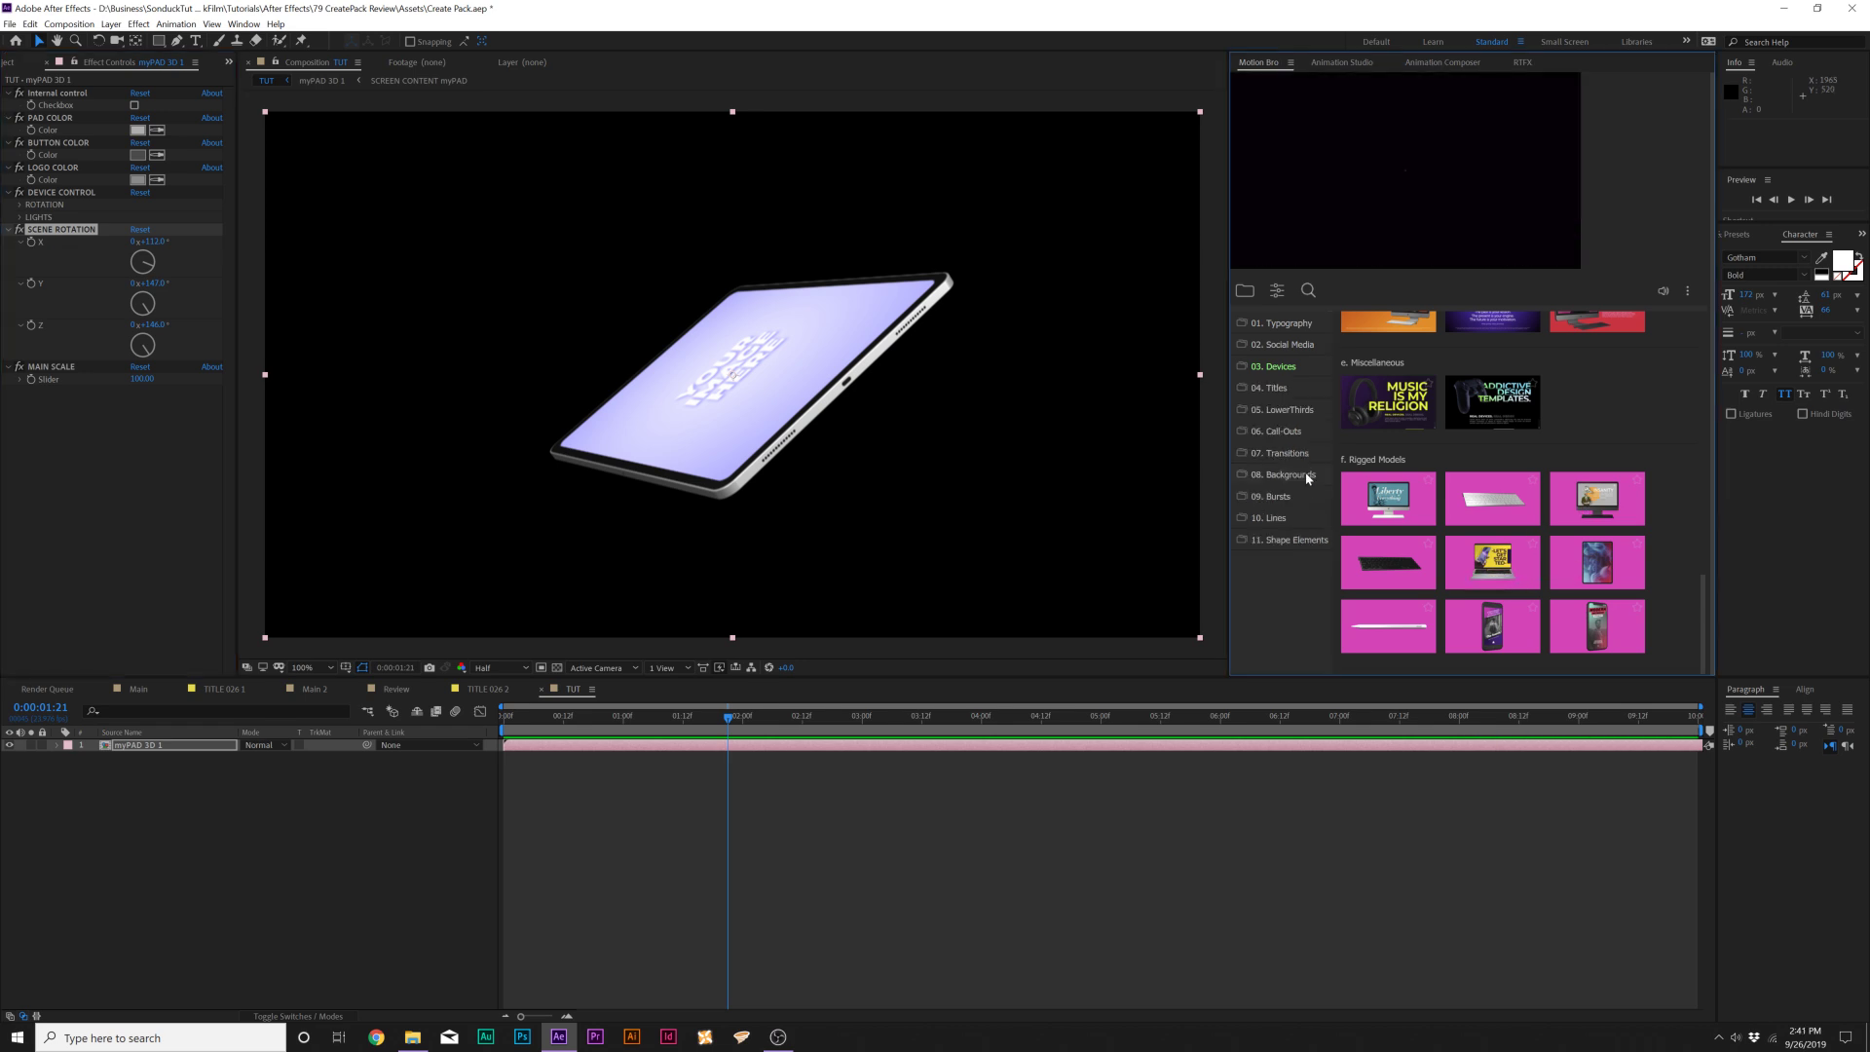
mouse_move(1308, 477)
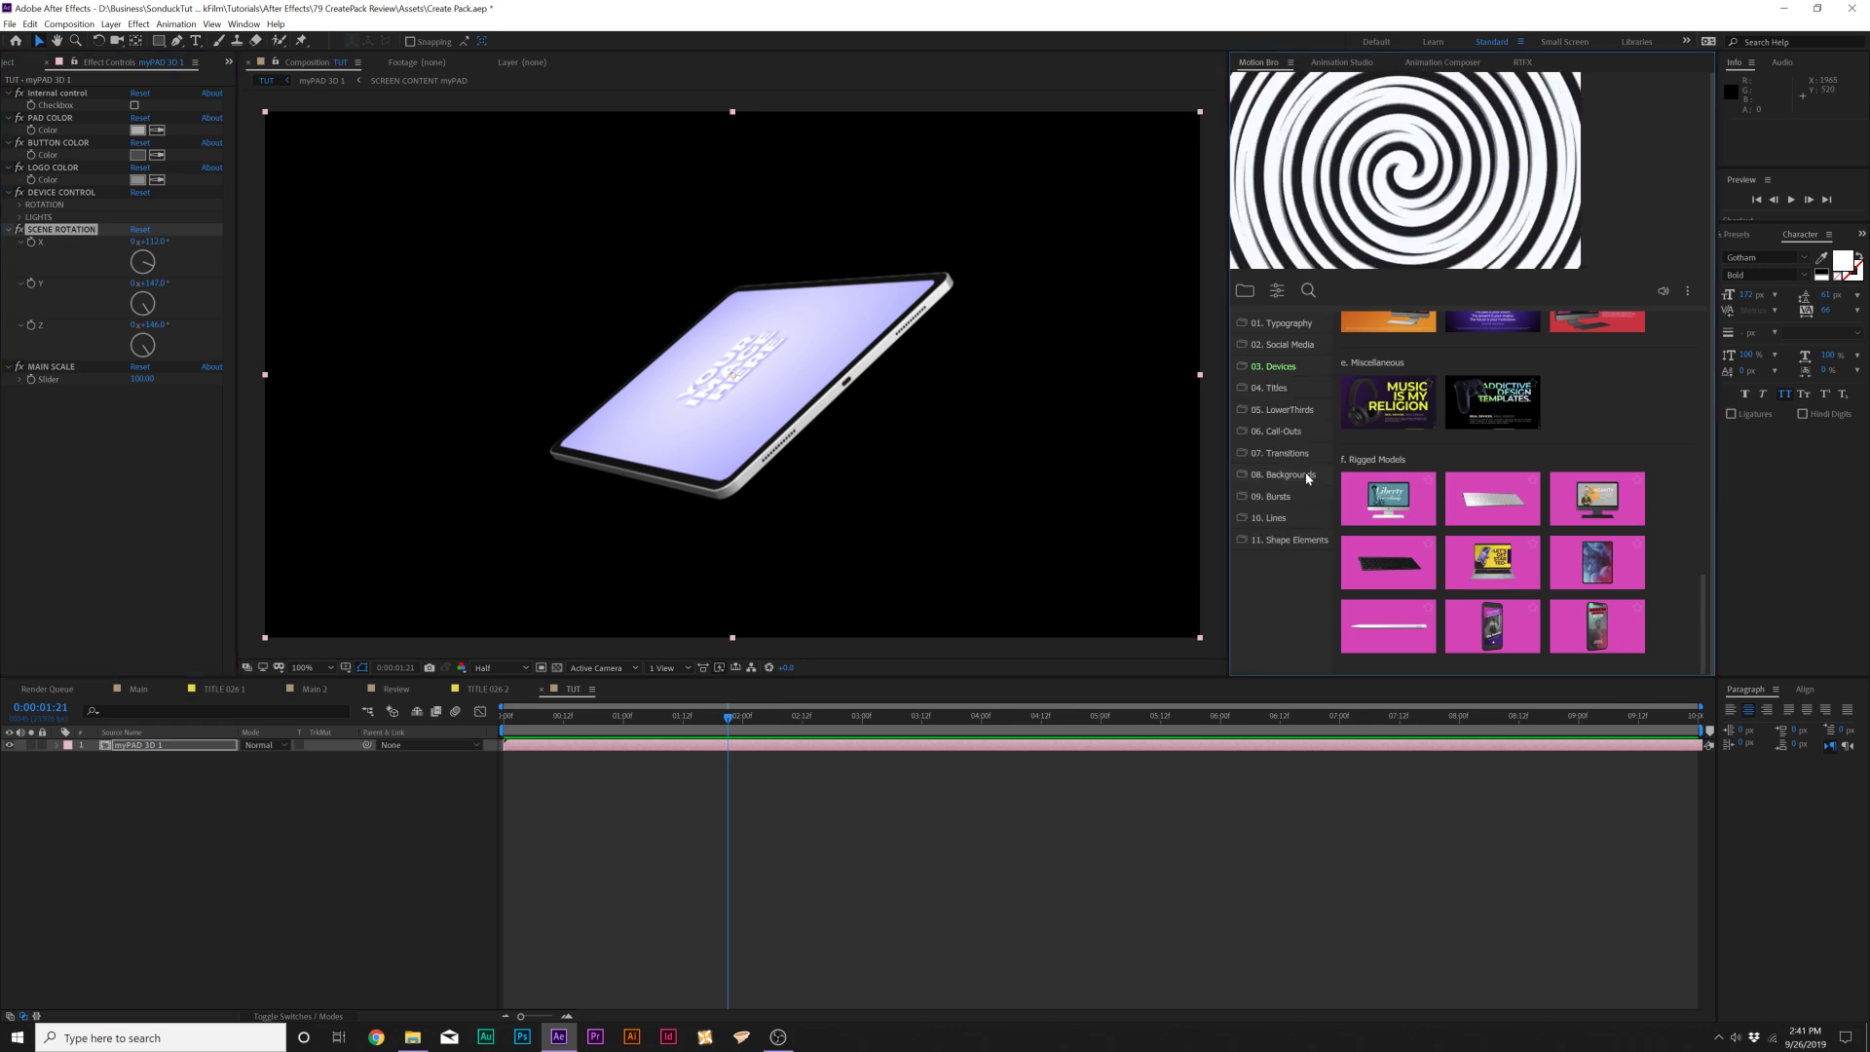